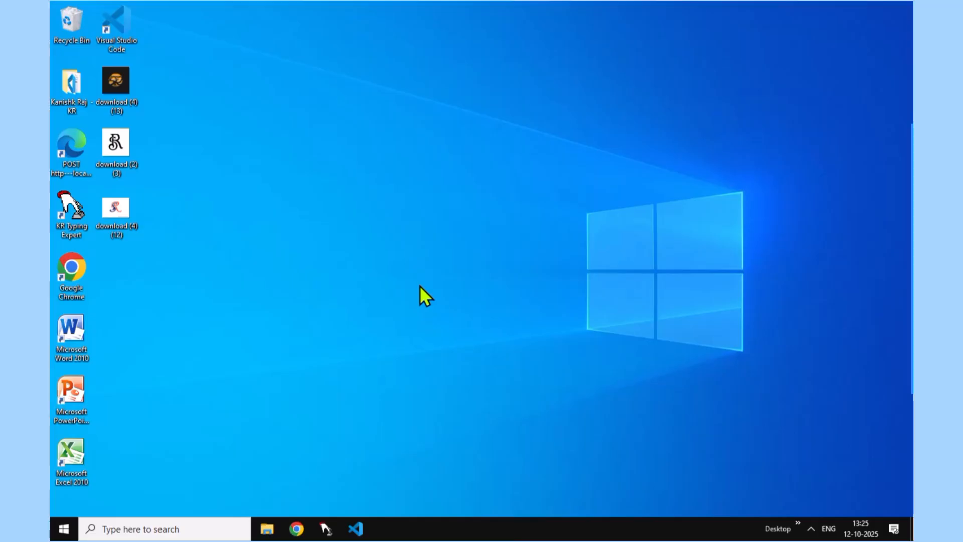
right_click(550, 196)
right_click(565, 193)
left_click(582, 230)
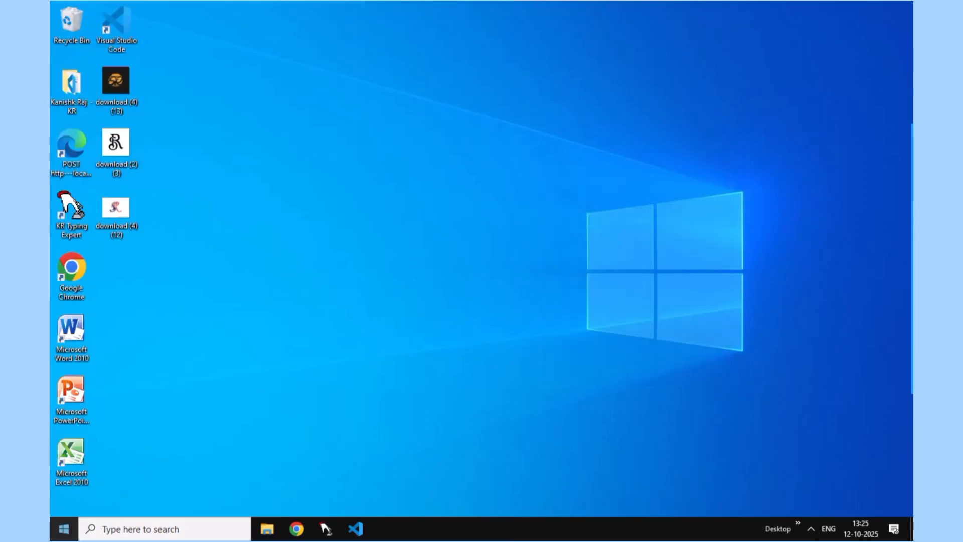
Launch Microsoft Word 2010 and dismiss the Office activation wizard
left_click(64, 529)
type("m")
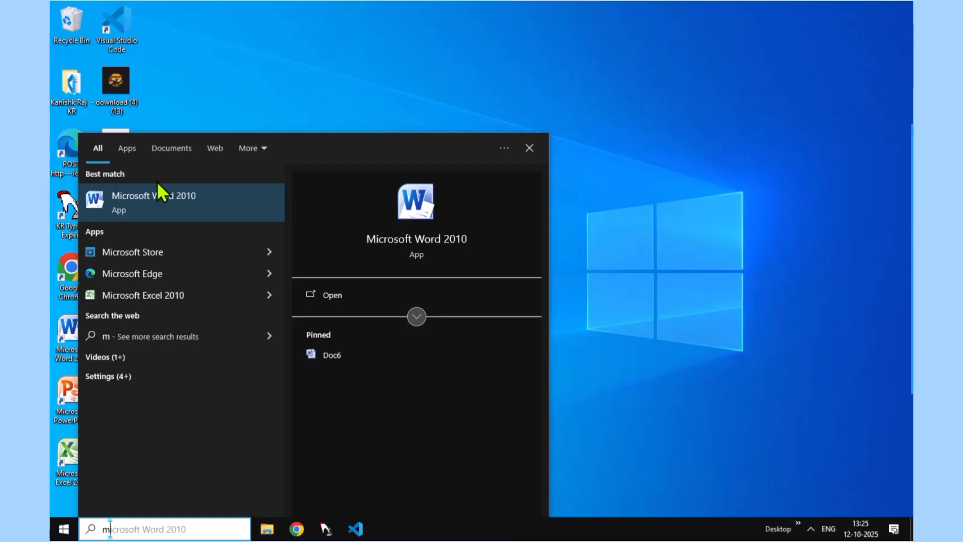
left_click(200, 207)
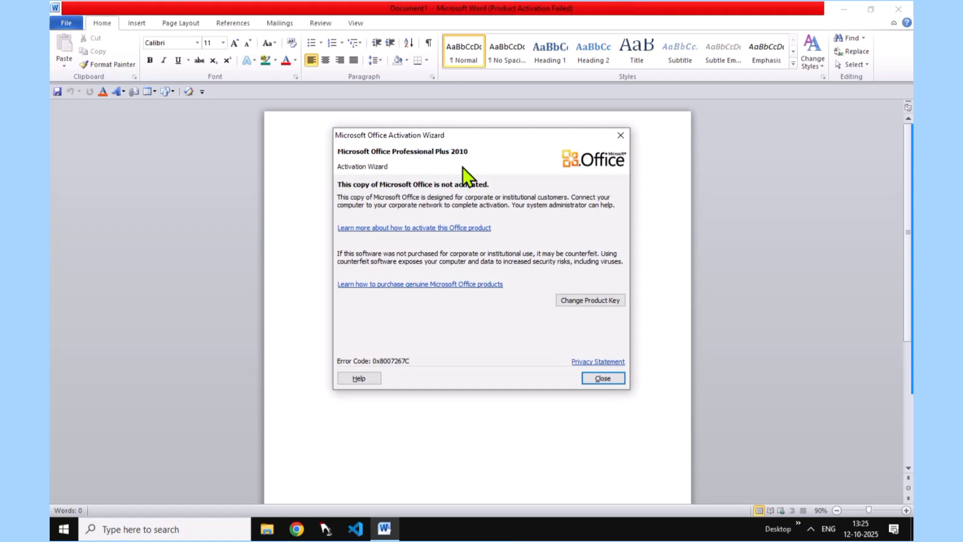
left_click(622, 136)
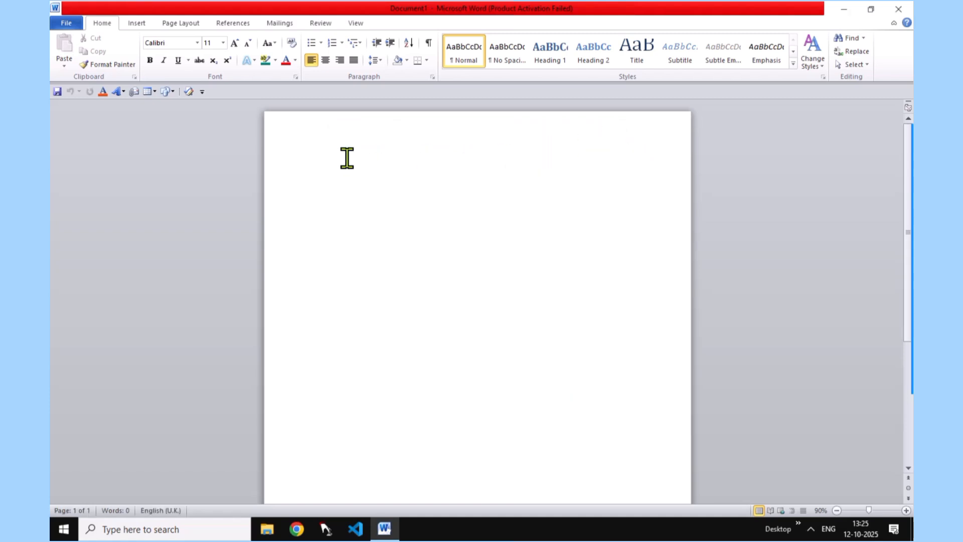
Insert the picture file "download (2) (3)" from the Desktop folder into the blank document
left_click(139, 25)
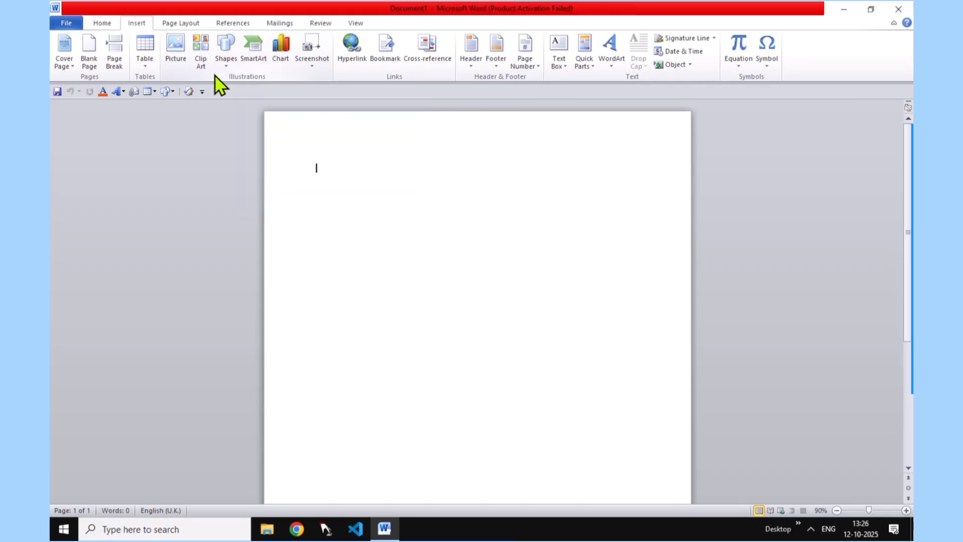
left_click(177, 65)
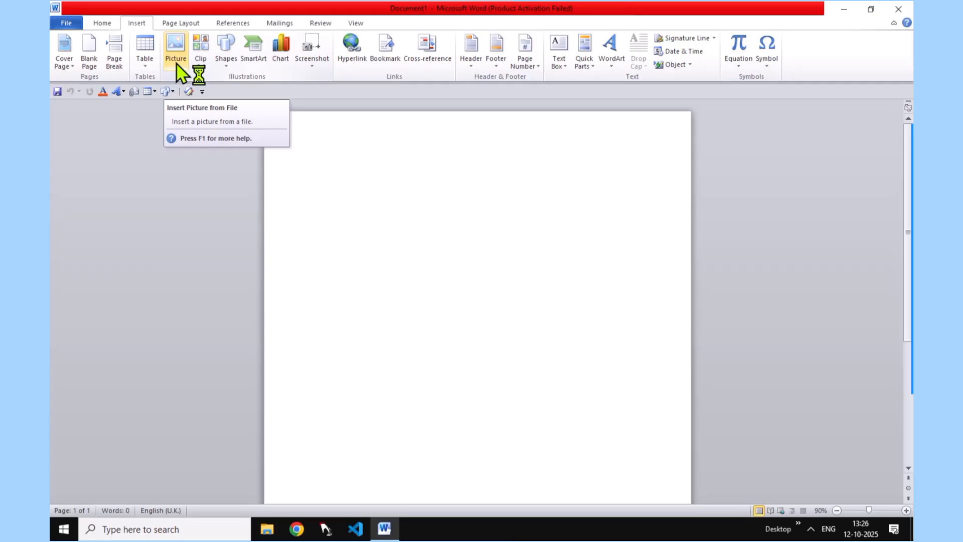
left_click(176, 63)
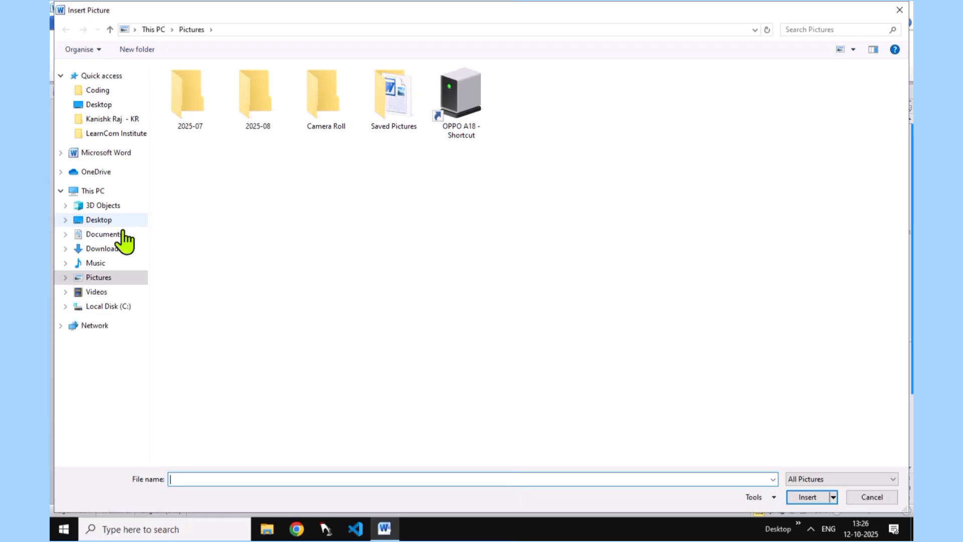
left_click(101, 278)
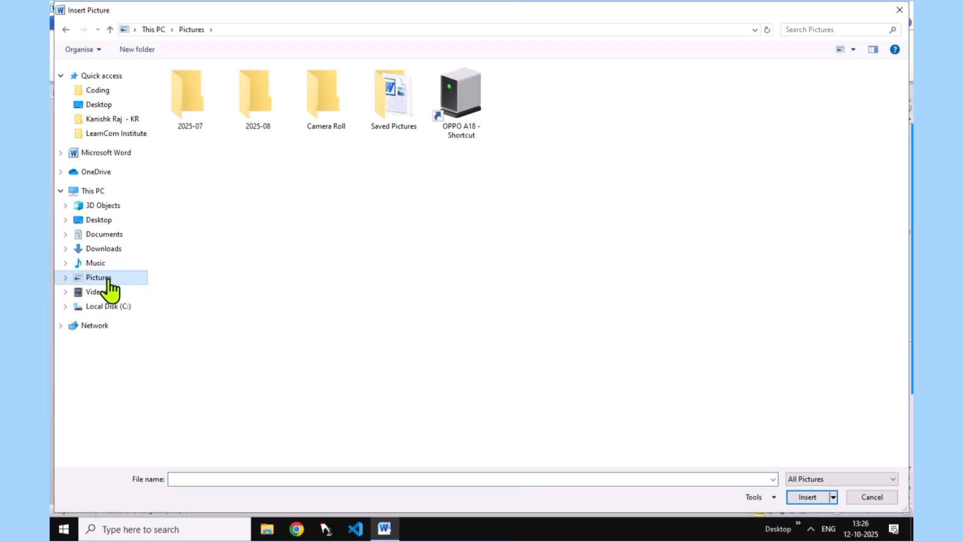
left_click(101, 221)
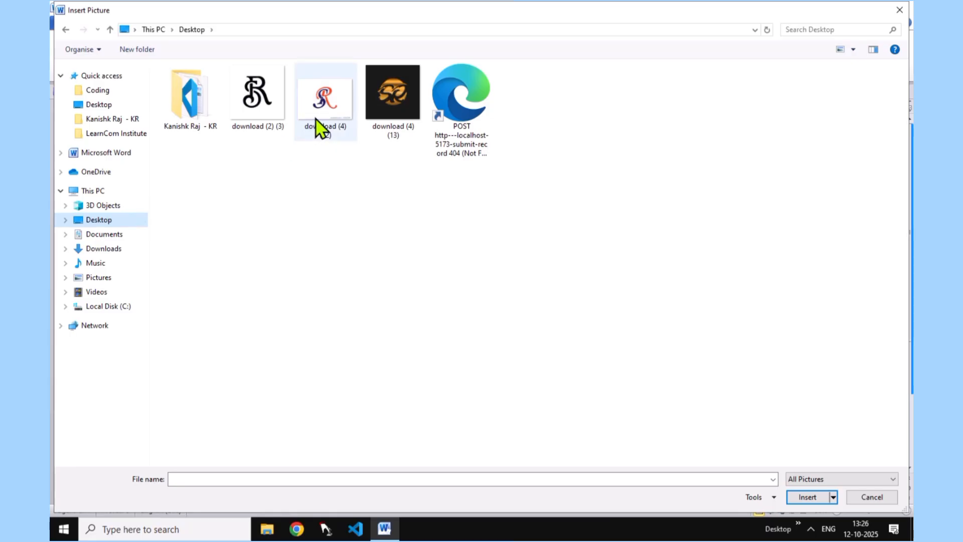
left_click(267, 118)
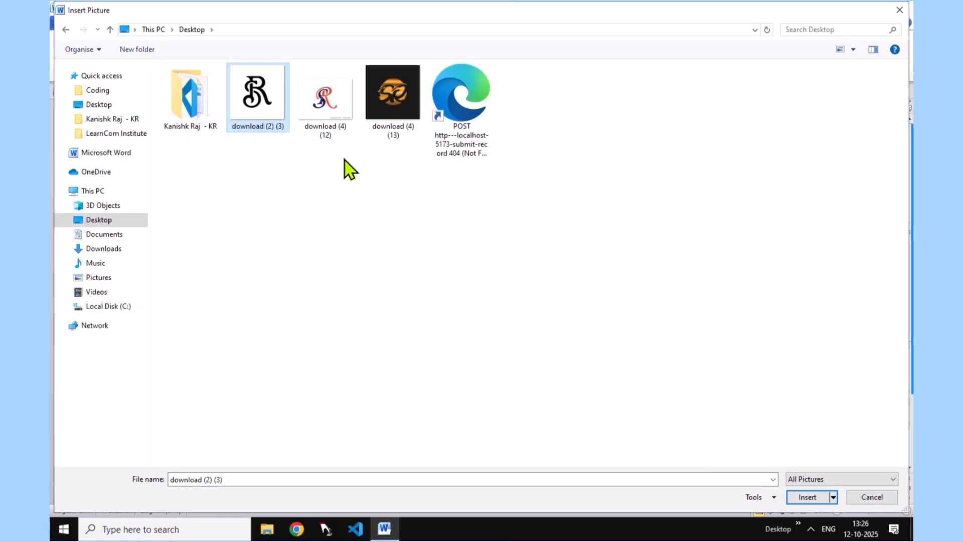
left_click(806, 499)
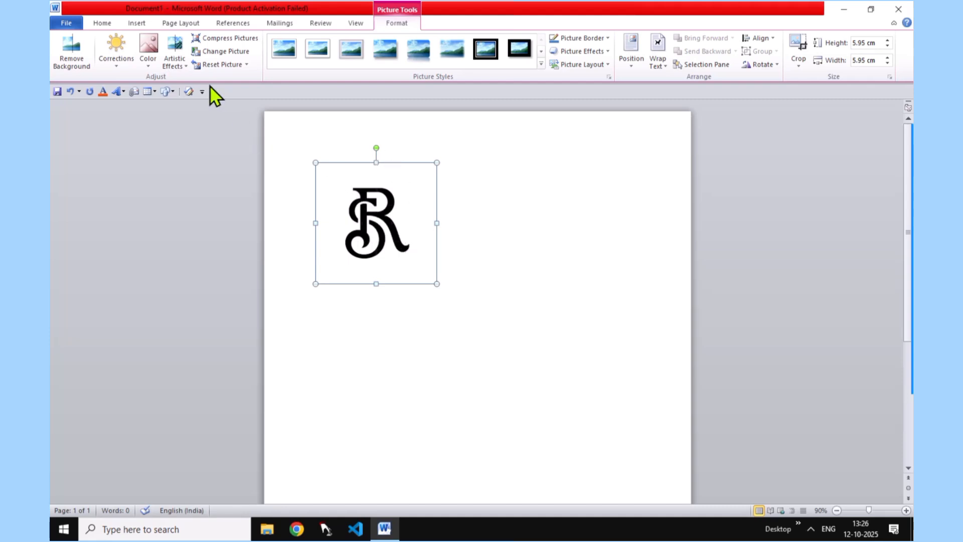
Select the inserted logo picture and examine its sharpen, brightness and contrast correction options without applying any
left_click(497, 176)
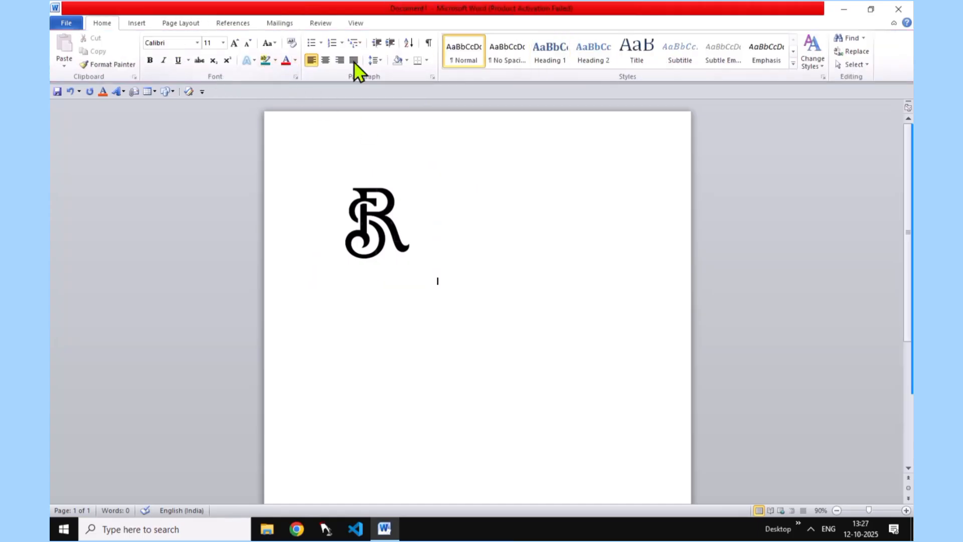
left_click(380, 214)
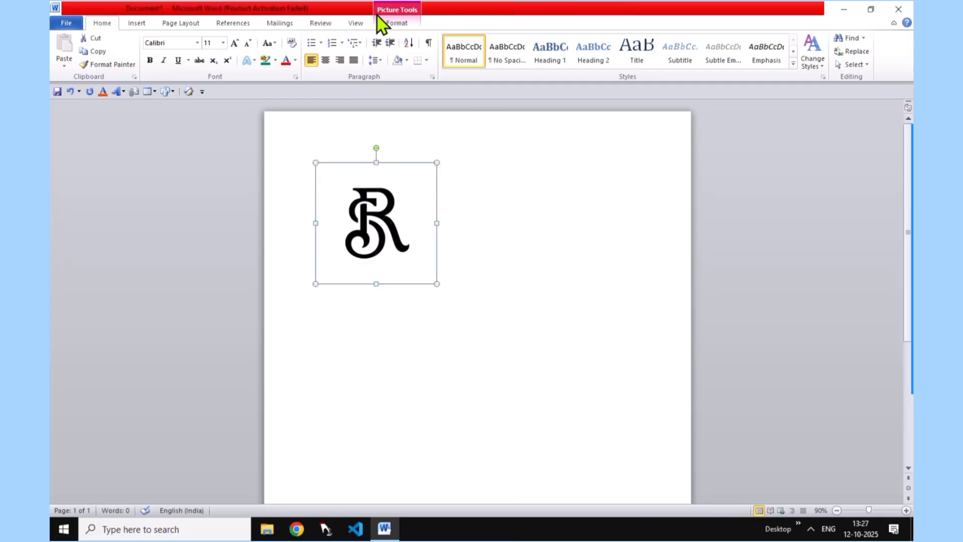
left_click(403, 23)
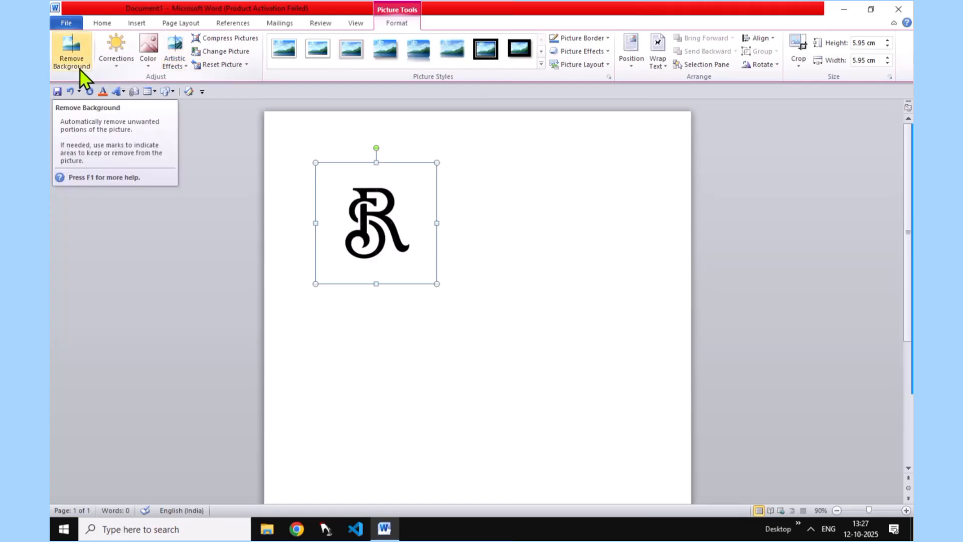
left_click(124, 69)
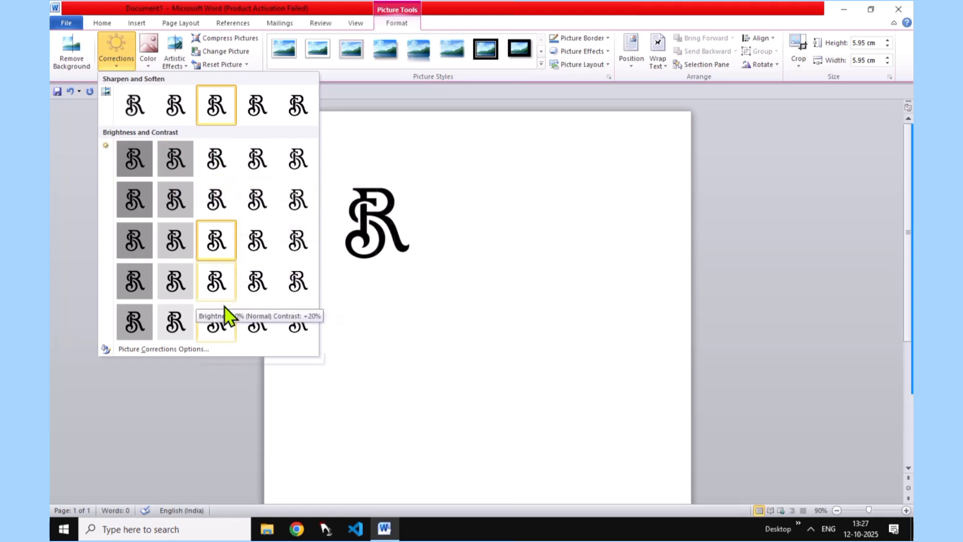
left_click(374, 130)
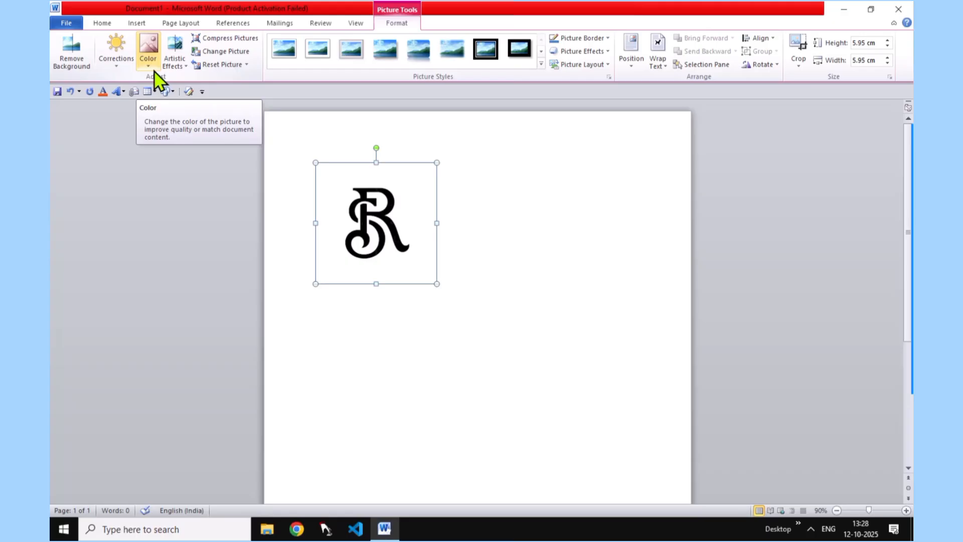
Try blue, light purple and dark aqua recolors on the logo picture, ending with a black-and-white variation
left_click(154, 71)
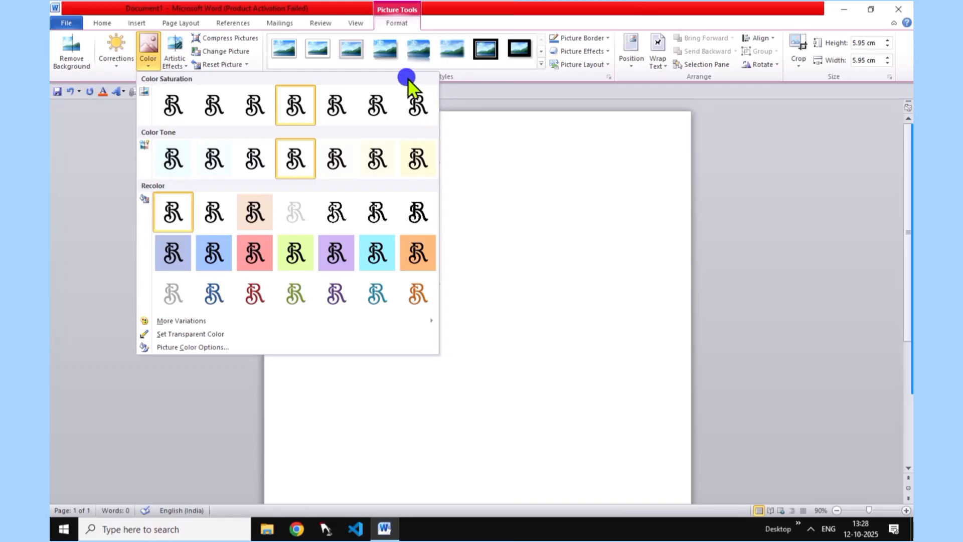
left_click(216, 257)
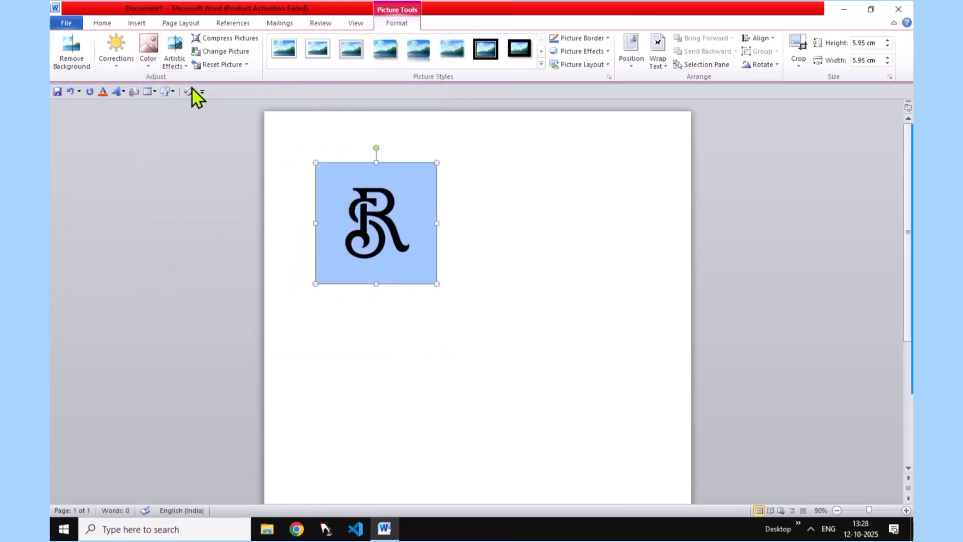
left_click(147, 65)
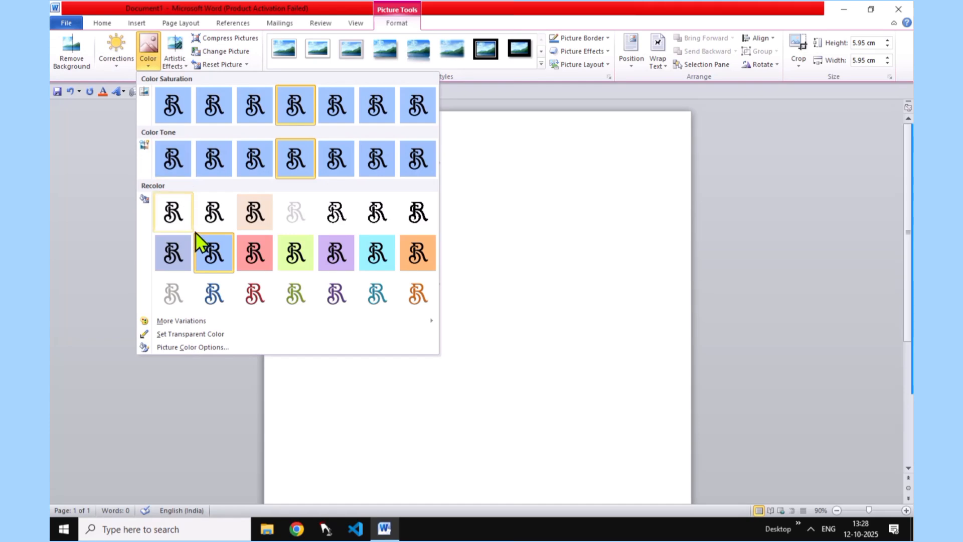
left_click(337, 296)
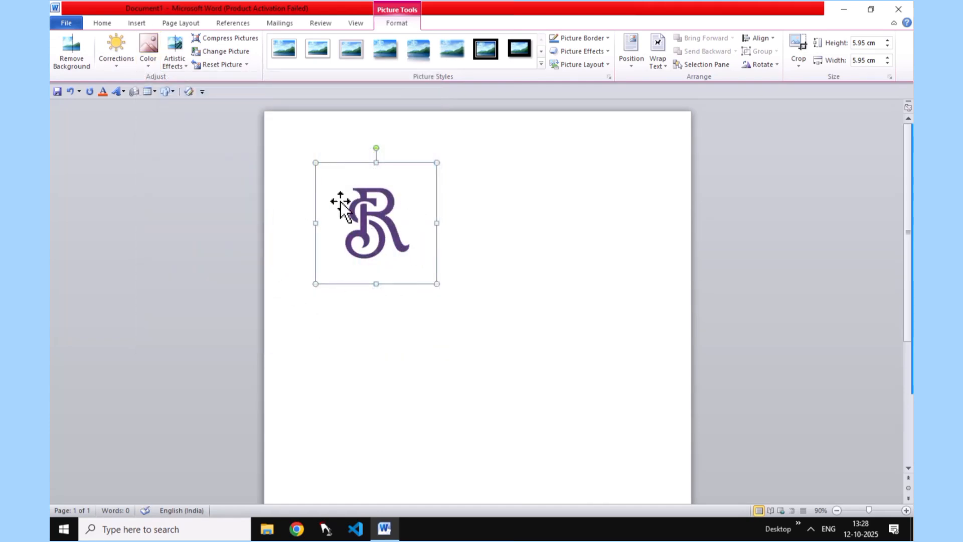
left_click(149, 67)
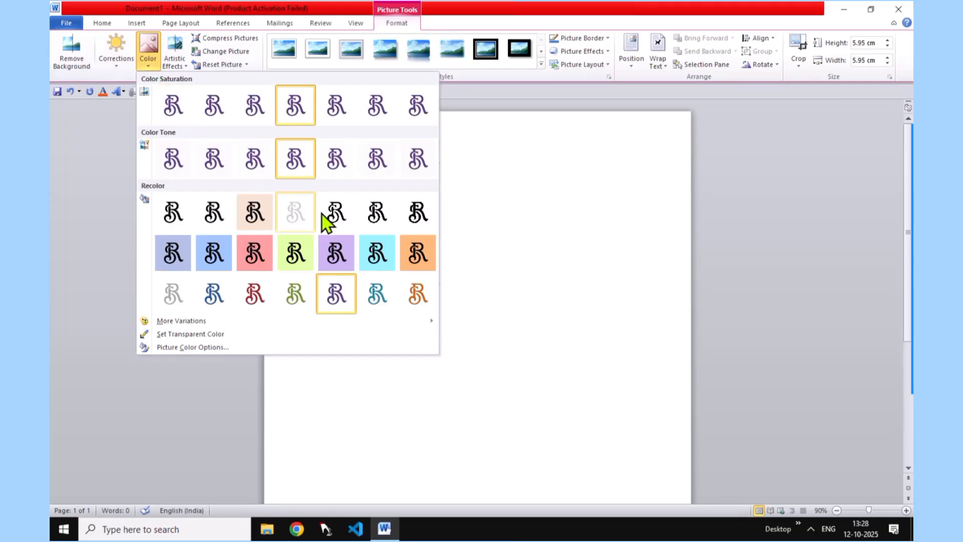
left_click(372, 249)
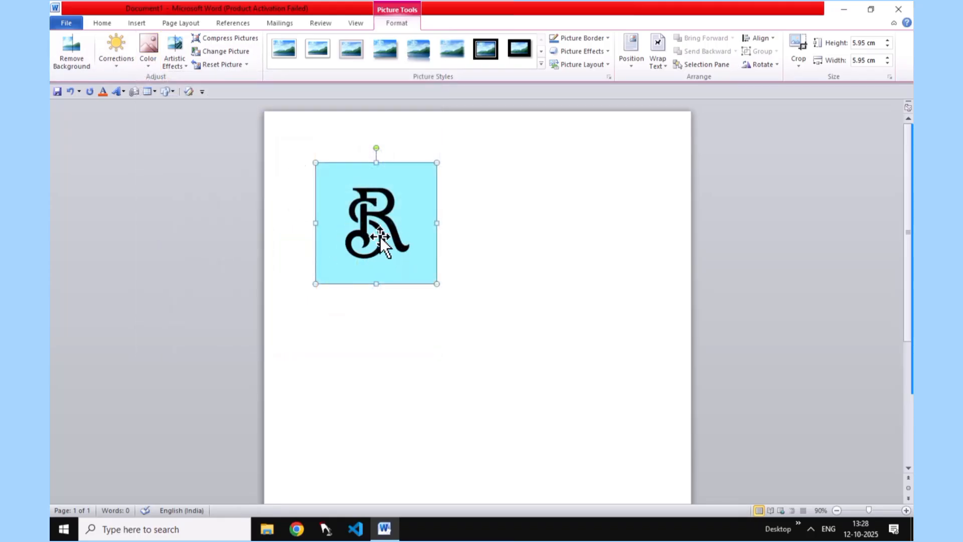
left_click(149, 68)
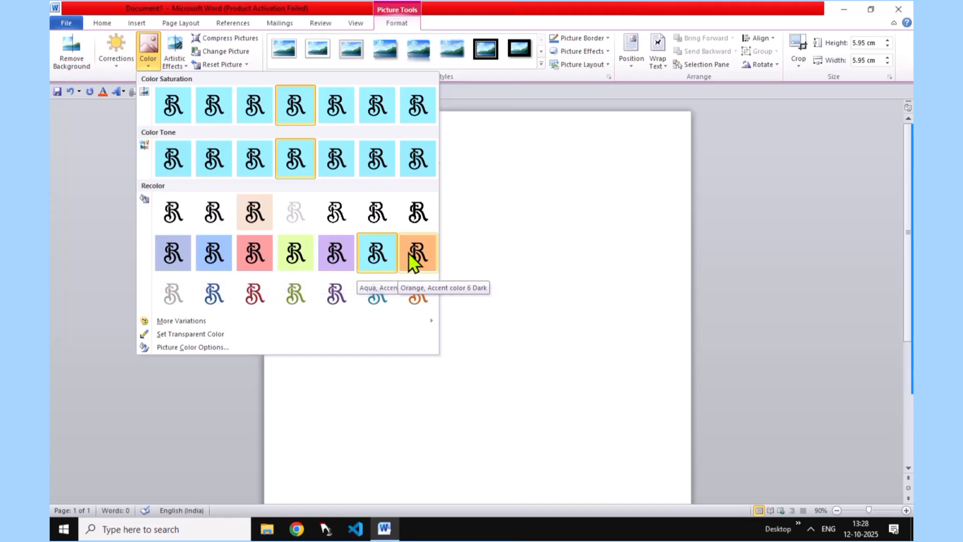
left_click(338, 210)
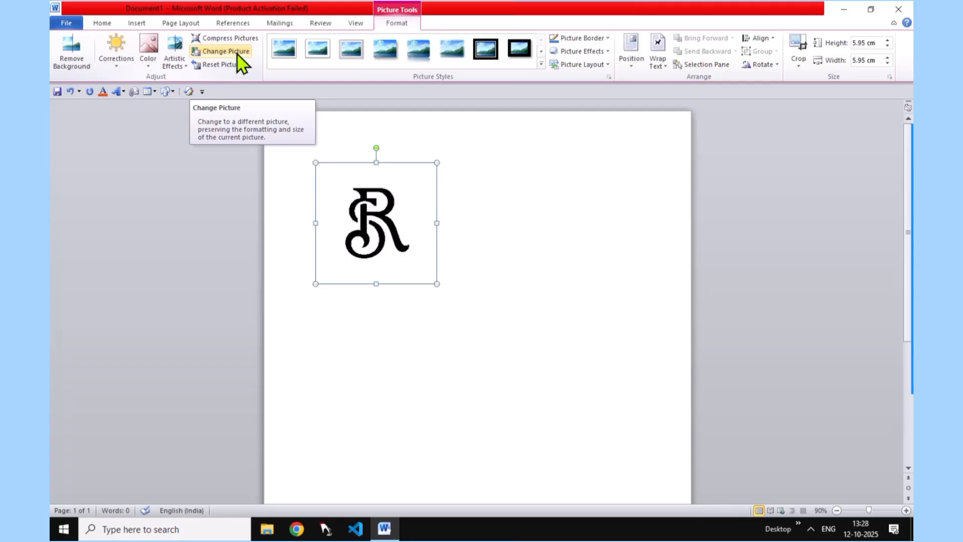
Reselect the logo picture and replace it with the image file "download (4) (12)" from the Desktop folder
left_click(483, 198)
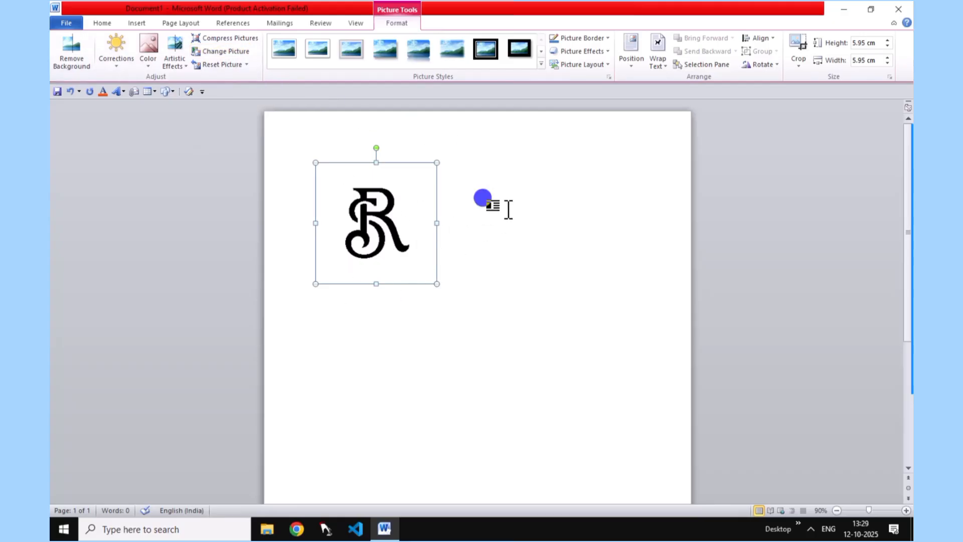
left_click(369, 202)
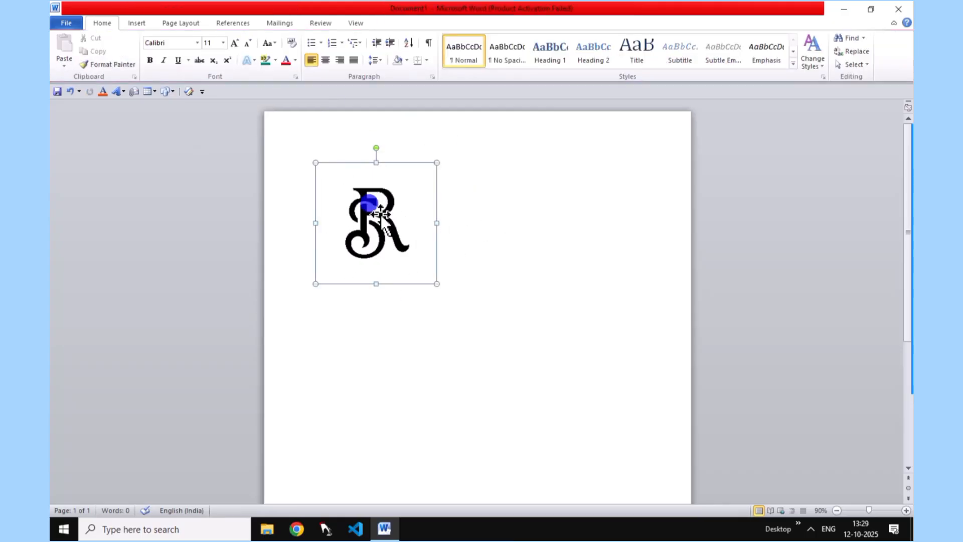
left_click(393, 23)
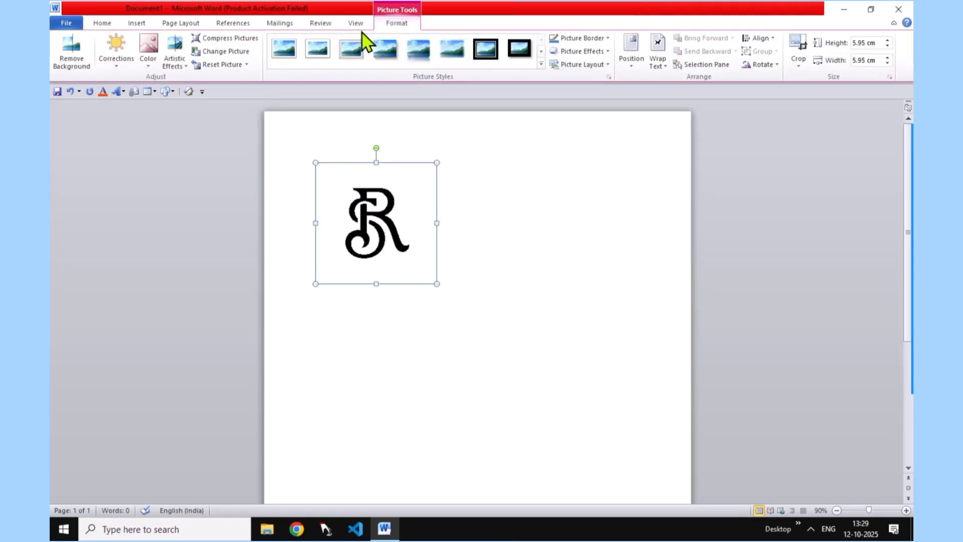
left_click(221, 52)
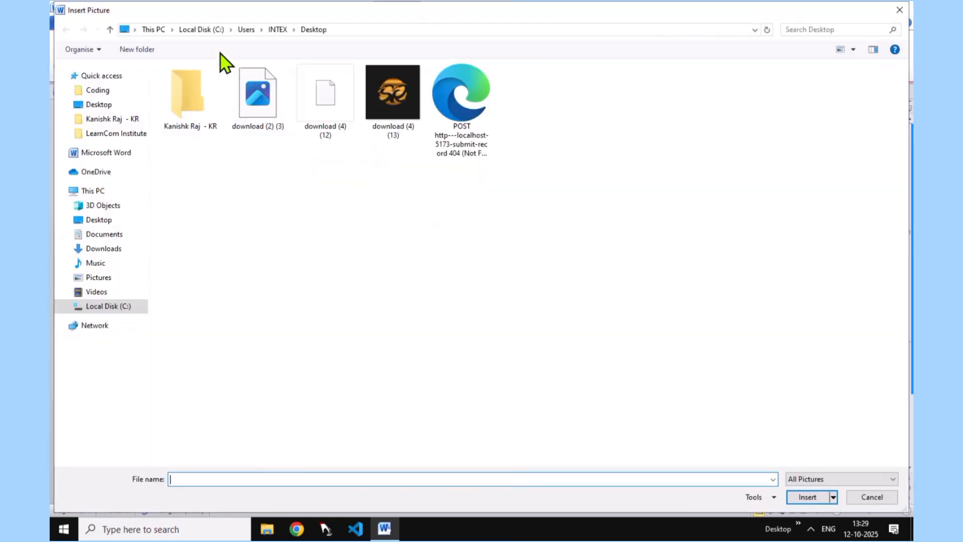
left_click(314, 106)
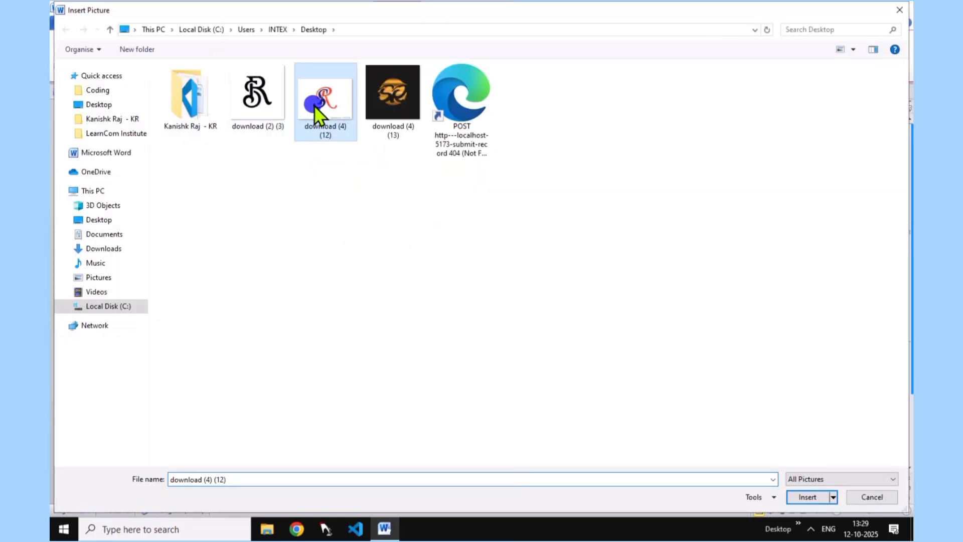
left_click(807, 497)
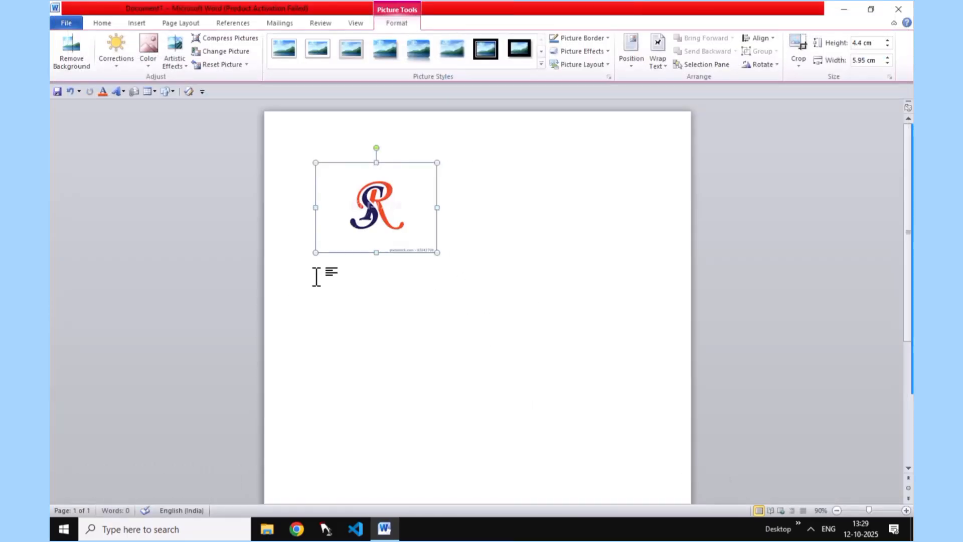
Reset the new picture's formatting and enlarge it to about 6.4 cm high and 7.6 cm wide
left_click(247, 67)
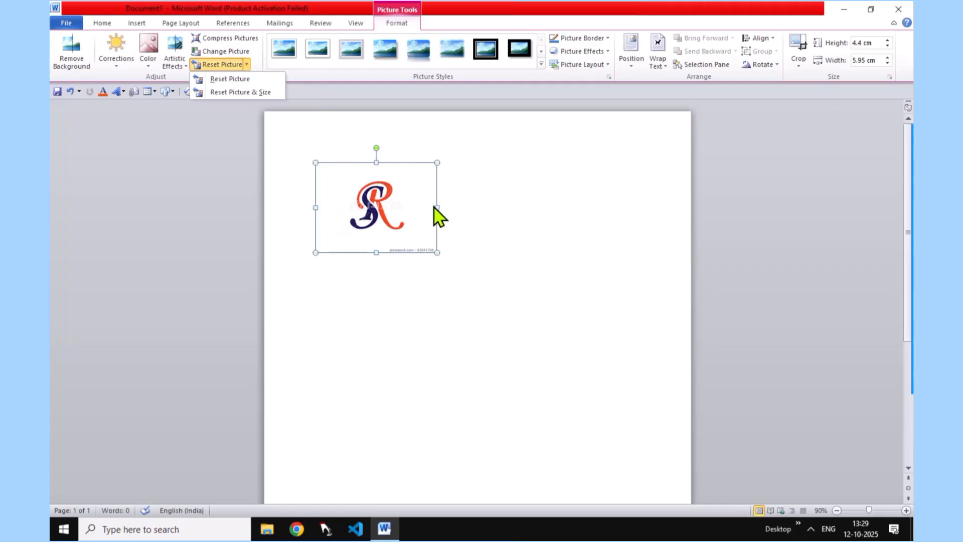
left_click(216, 84)
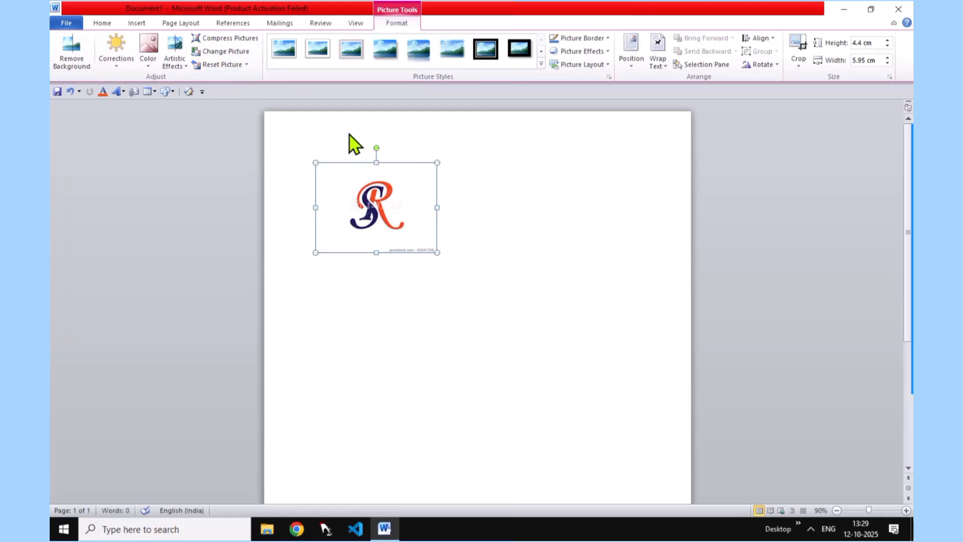
left_click_drag(377, 163, 385, 122)
left_click_drag(434, 228, 470, 234)
Reset the enlarged picture's formatting, and restore its original size as well
left_click(226, 67)
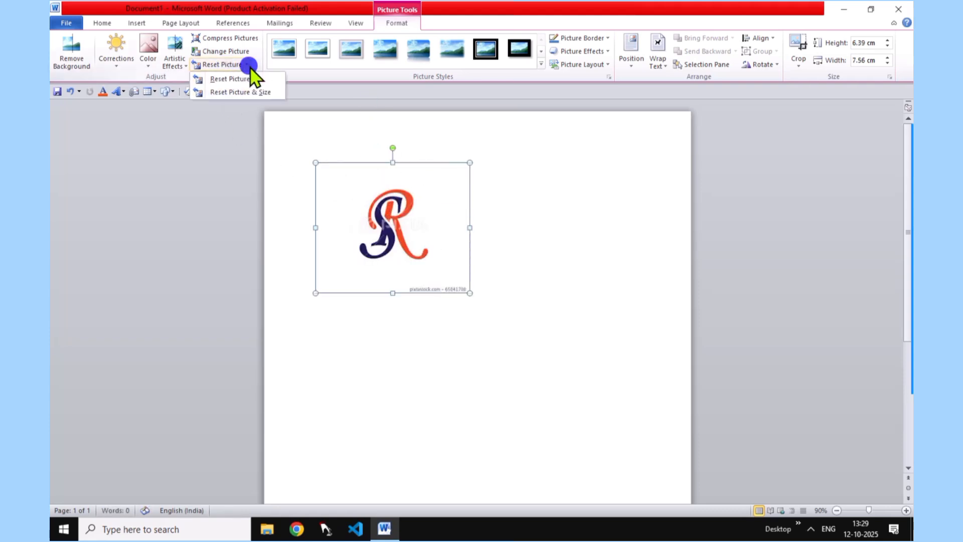
left_click(241, 80)
left_click(246, 64)
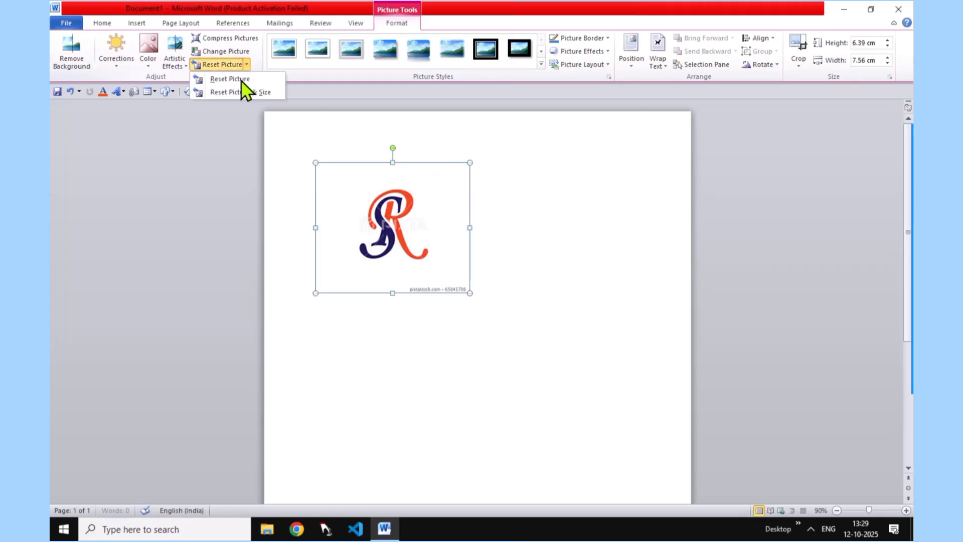
left_click(237, 96)
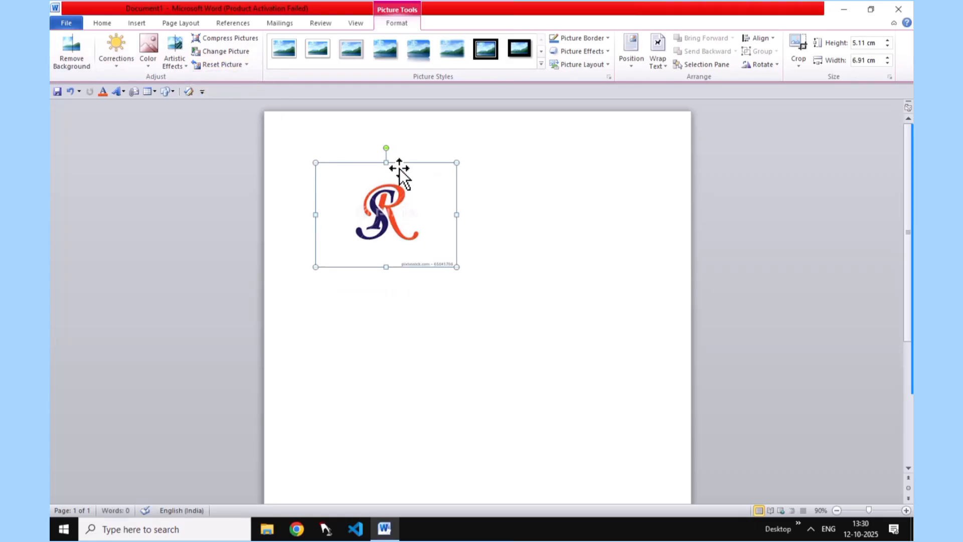
Stretch the picture to about 11.4 cm high and 12.4 cm wide, and reset both its formatting and size
left_click_drag(386, 163, 396, 121)
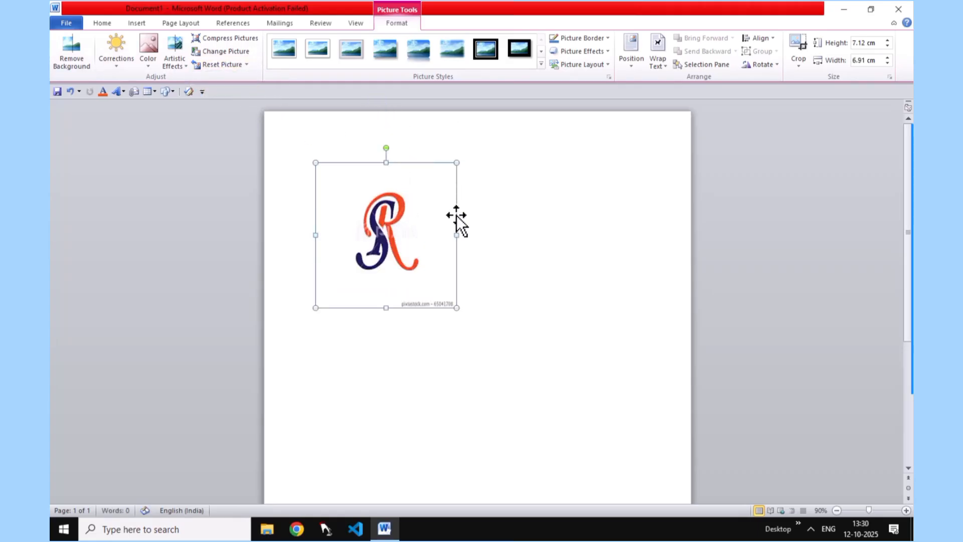
left_click_drag(457, 235, 568, 228)
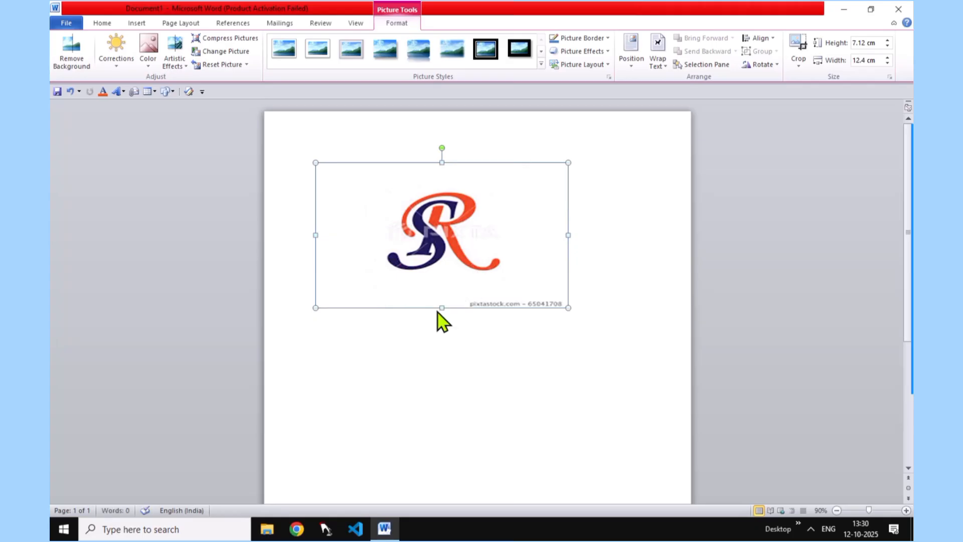
left_click_drag(442, 307, 442, 348)
left_click_drag(442, 163, 453, 116)
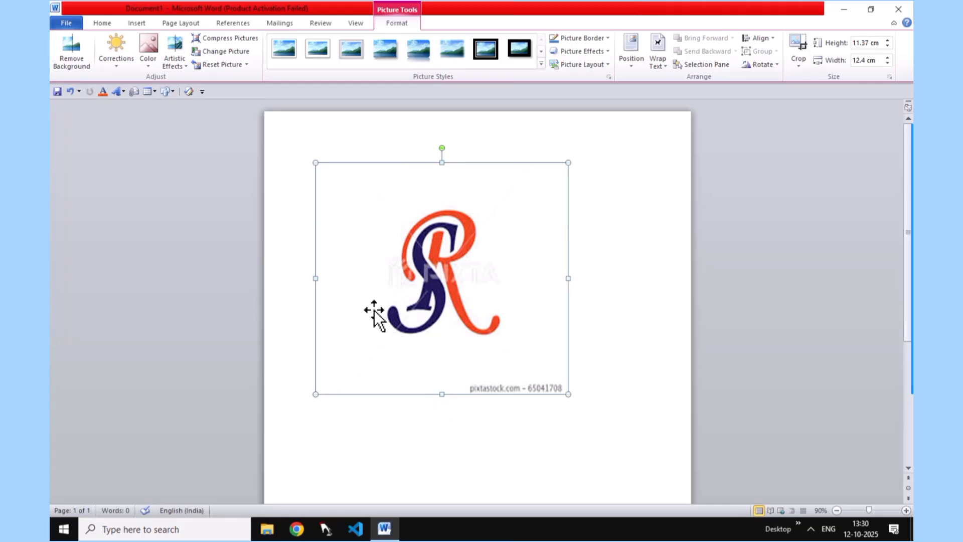
left_click(247, 64)
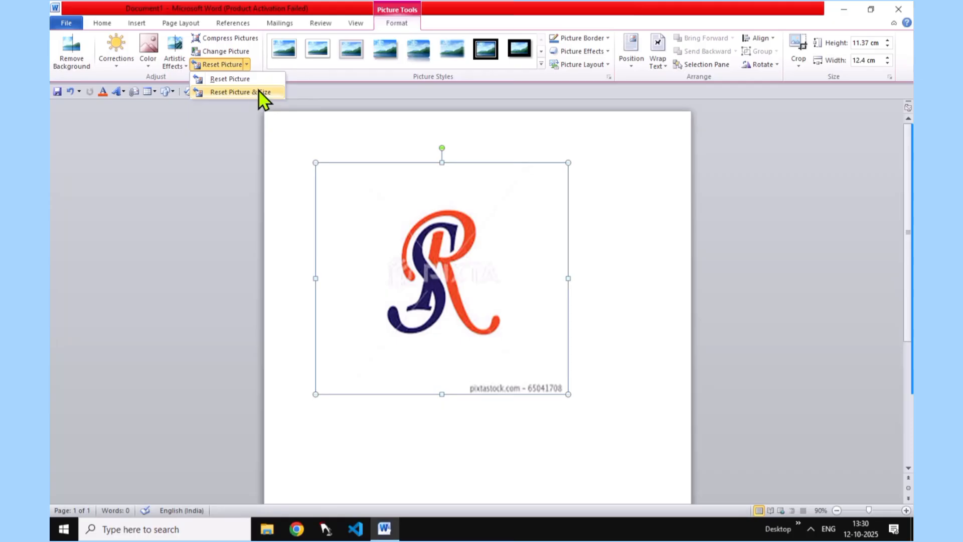
left_click(259, 94)
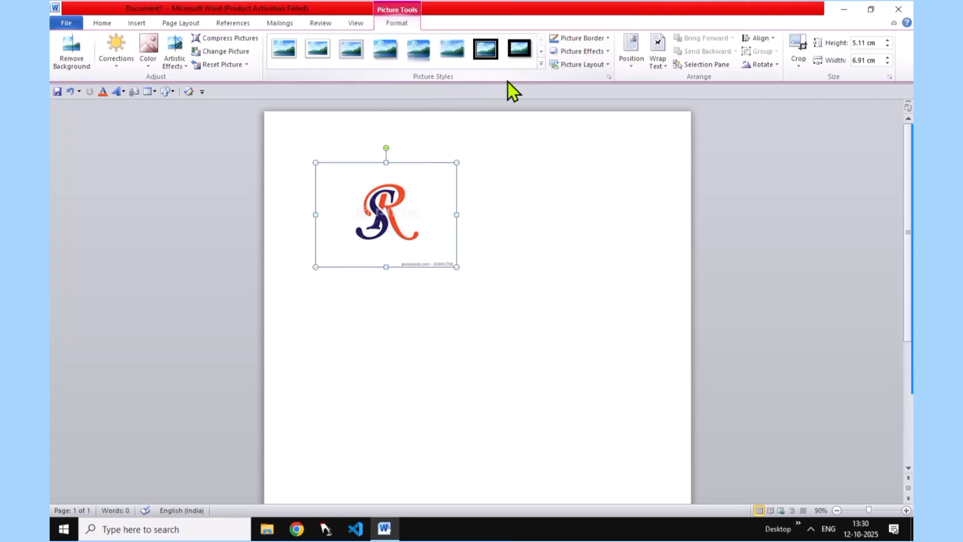
Try the grey metallic oval frame style and the black oval frame style with a shadow beneath on the logo picture
left_click(542, 65)
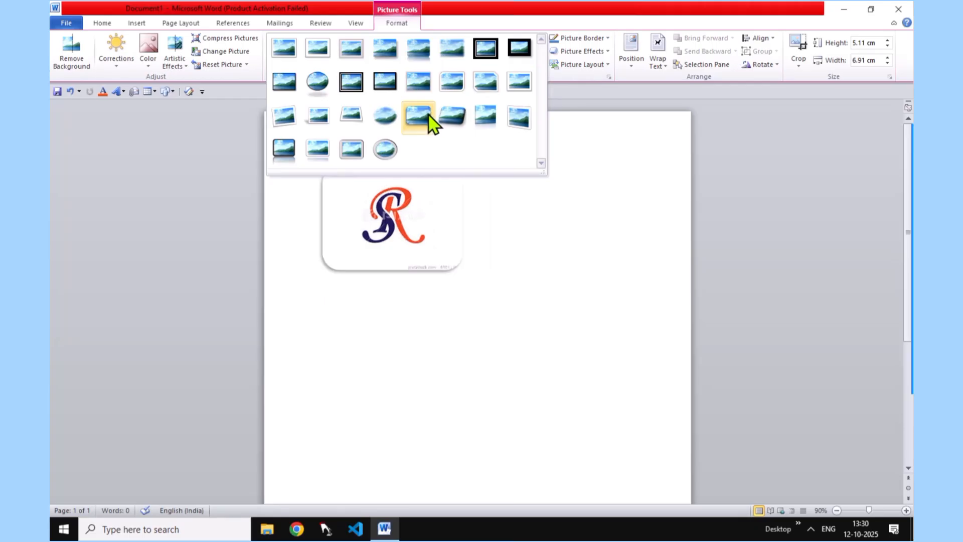
left_click(396, 159)
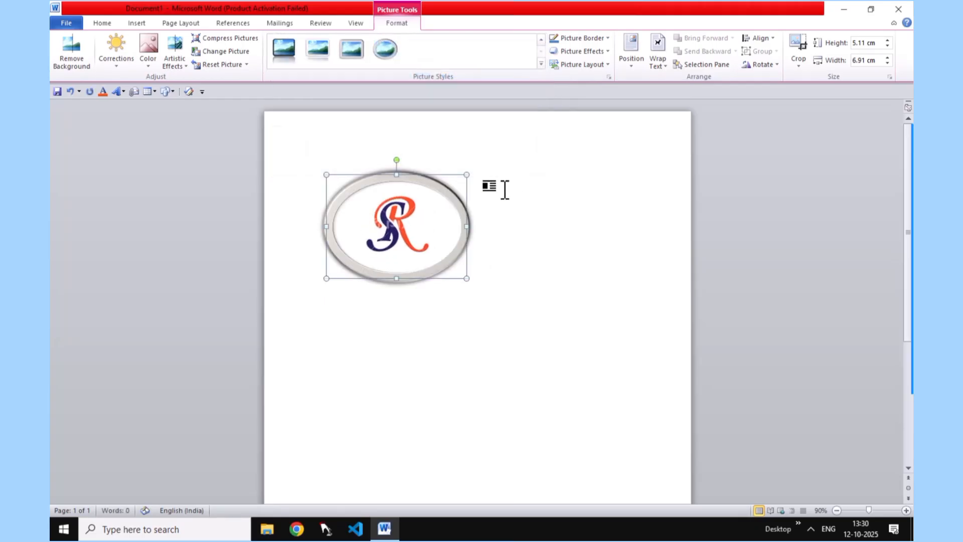
left_click(541, 64)
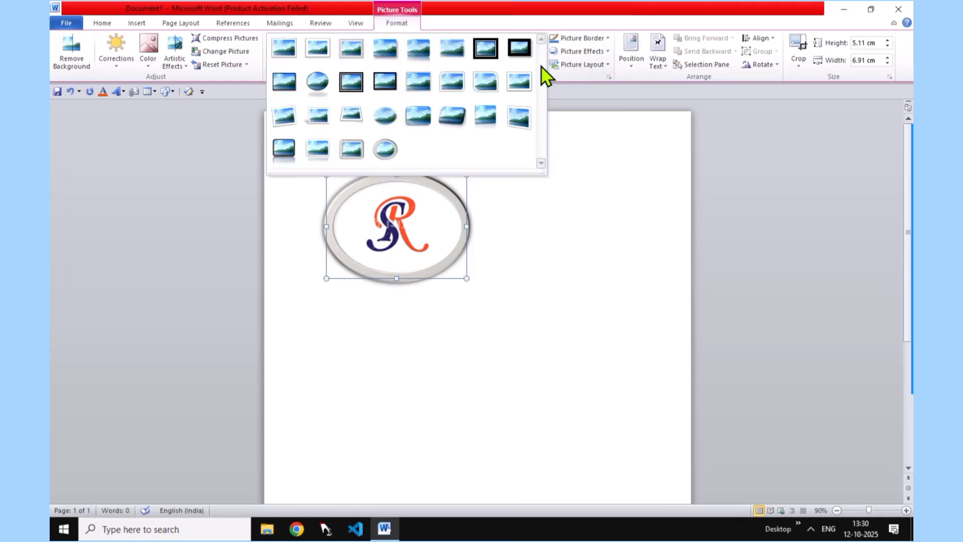
left_click(324, 84)
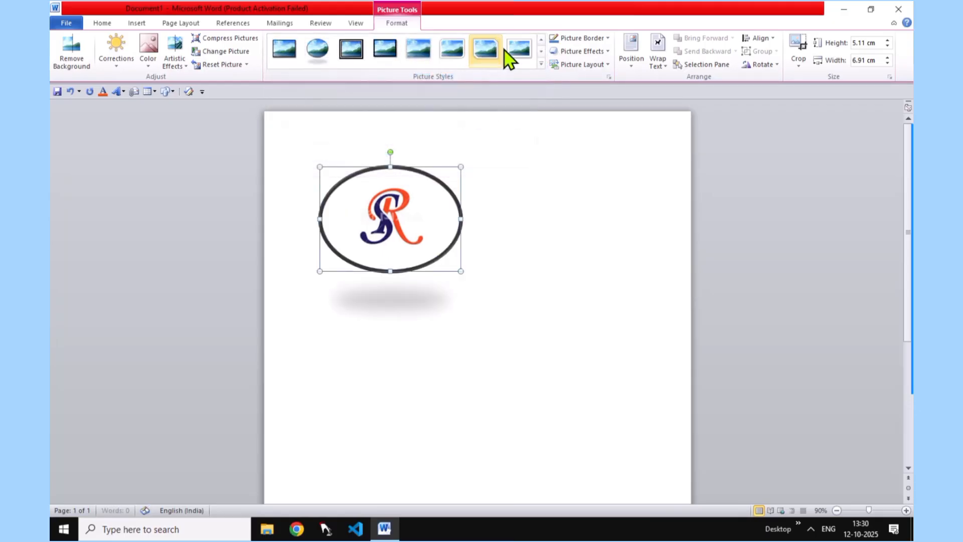
Compare the tilted bevelled and straight rounded bevelled styles on the logo picture, ending with the tilted bevelled rectangle
left_click(542, 64)
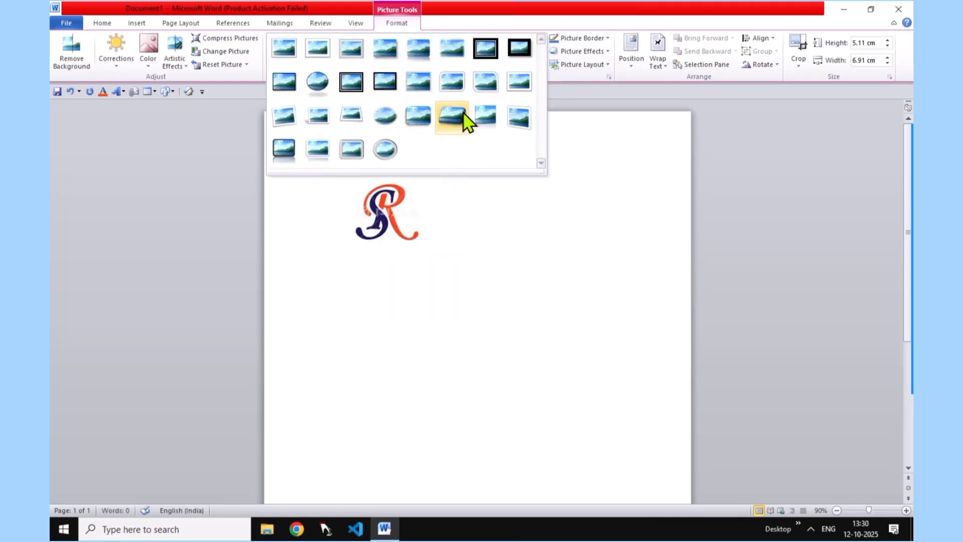
left_click(450, 109)
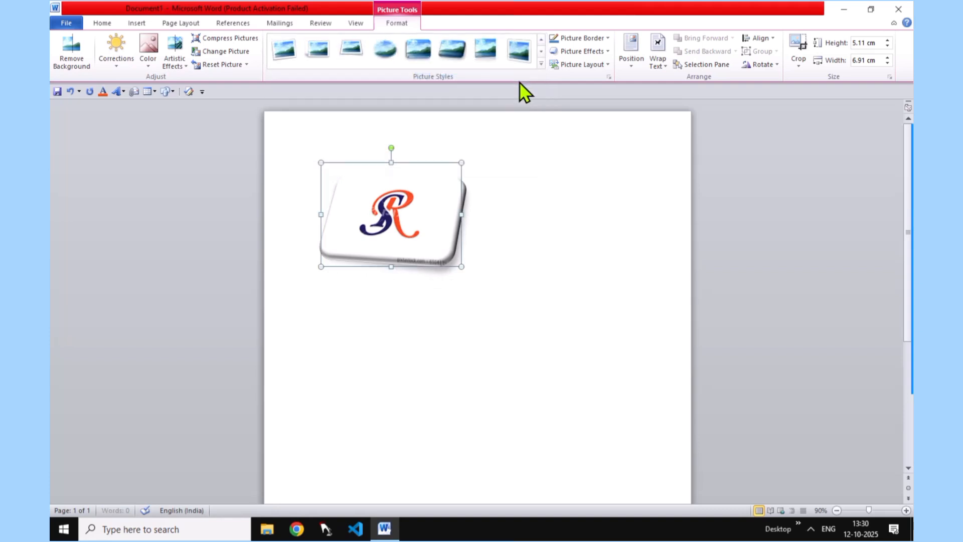
left_click(541, 64)
left_click(450, 110)
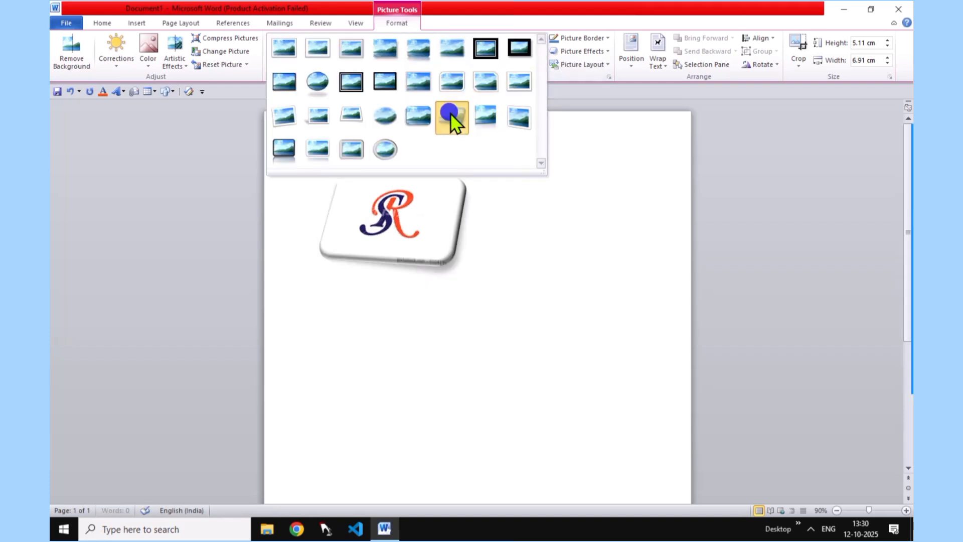
left_click(541, 63)
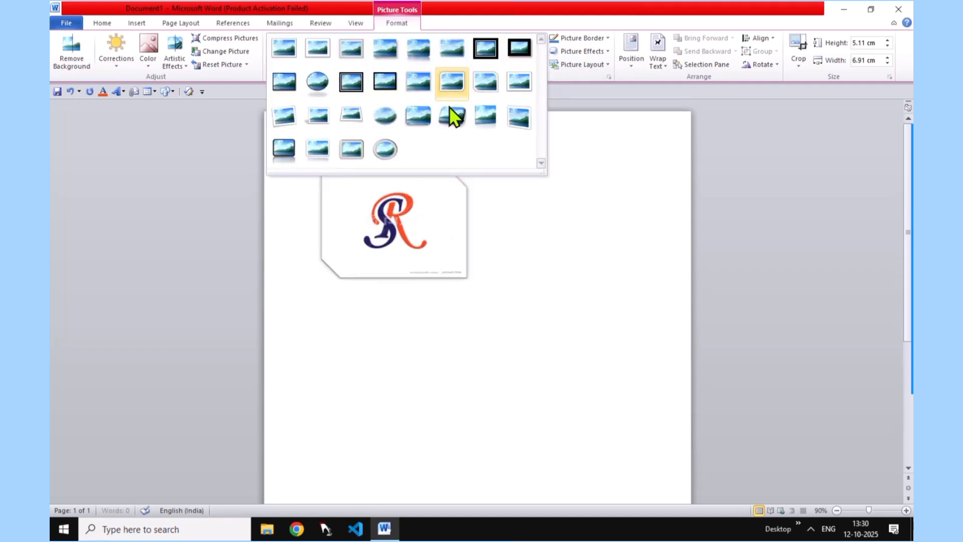
left_click(426, 112)
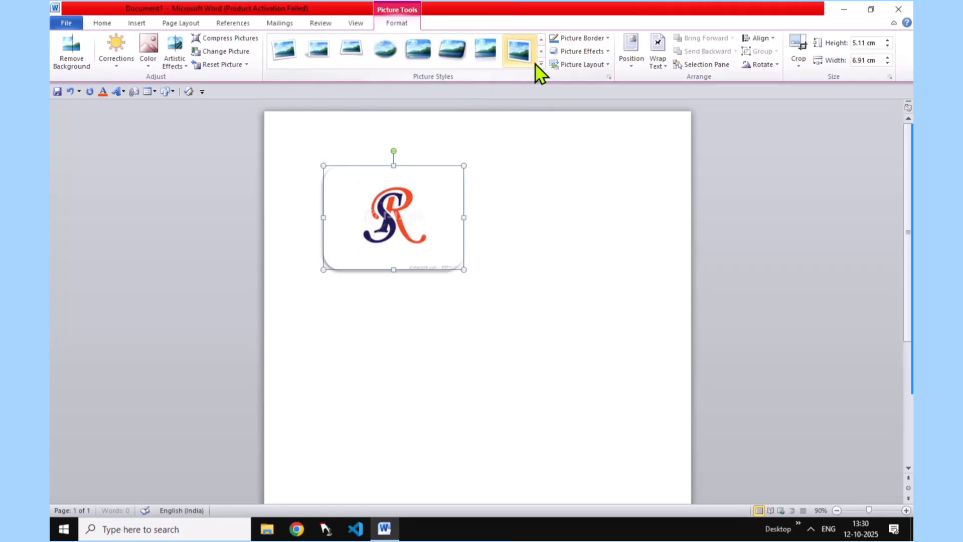
left_click(542, 64)
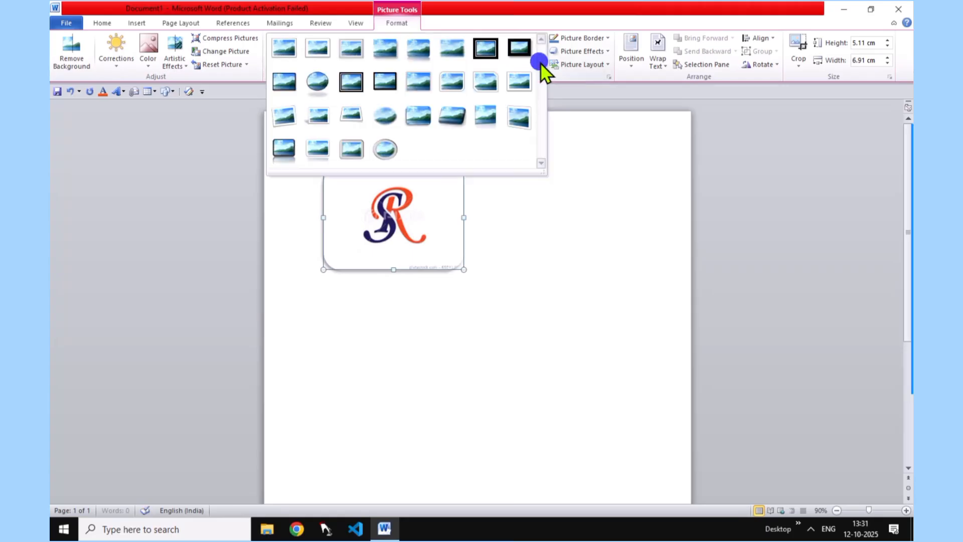
left_click(452, 121)
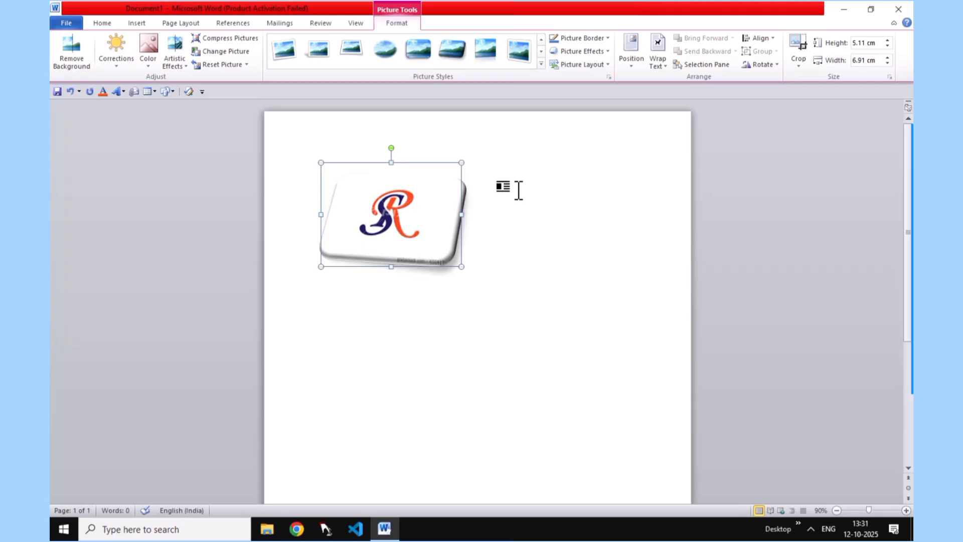
Give the logo picture a red border with a weight of 4½ pt
left_click(608, 38)
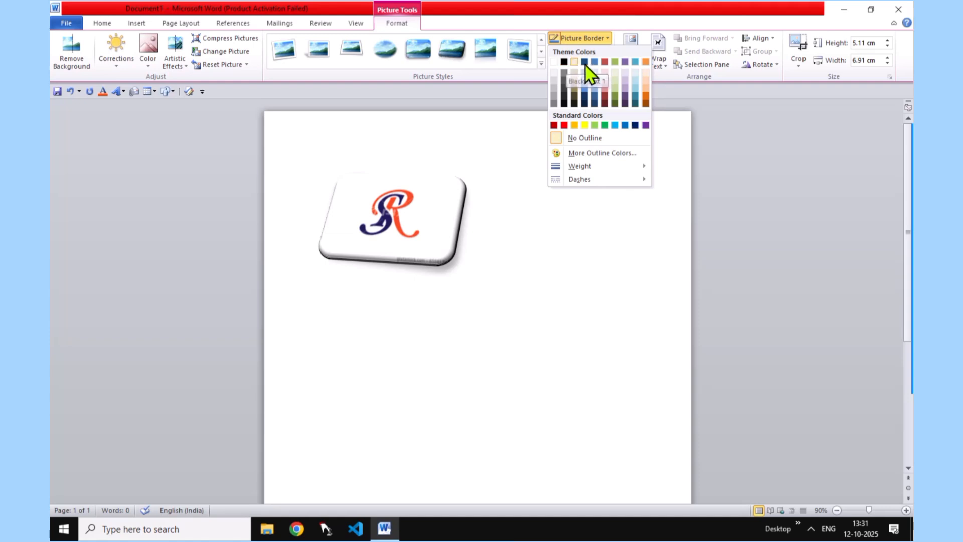
left_click(563, 125)
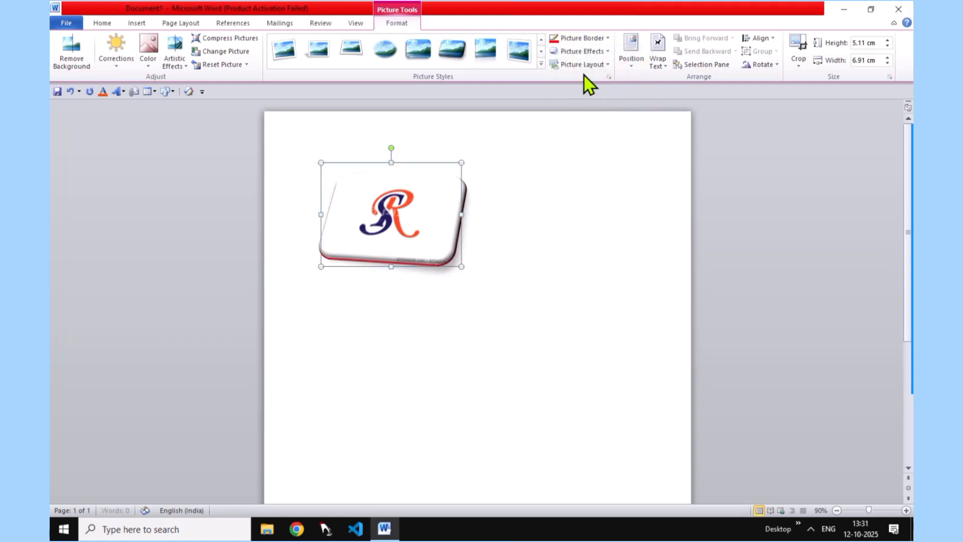
left_click(602, 38)
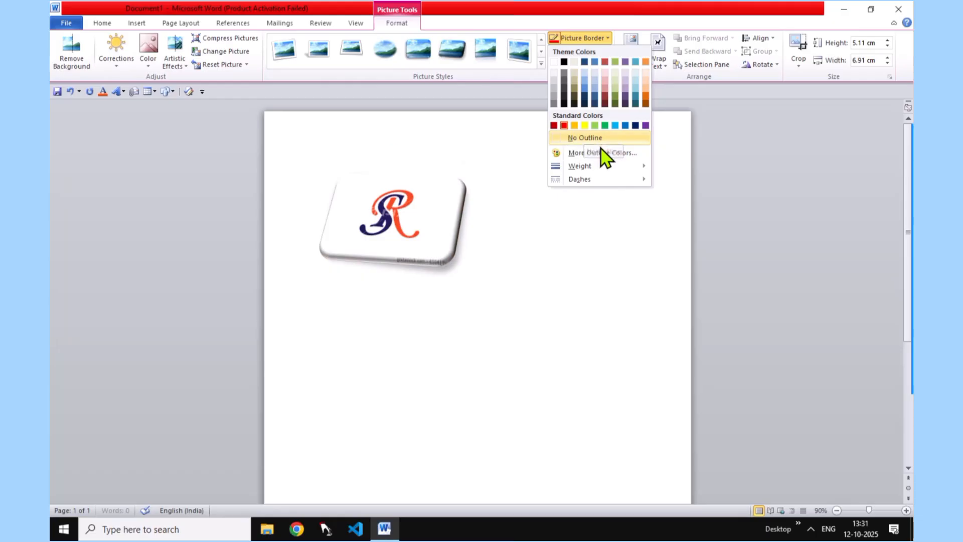
mouse_move(594, 166)
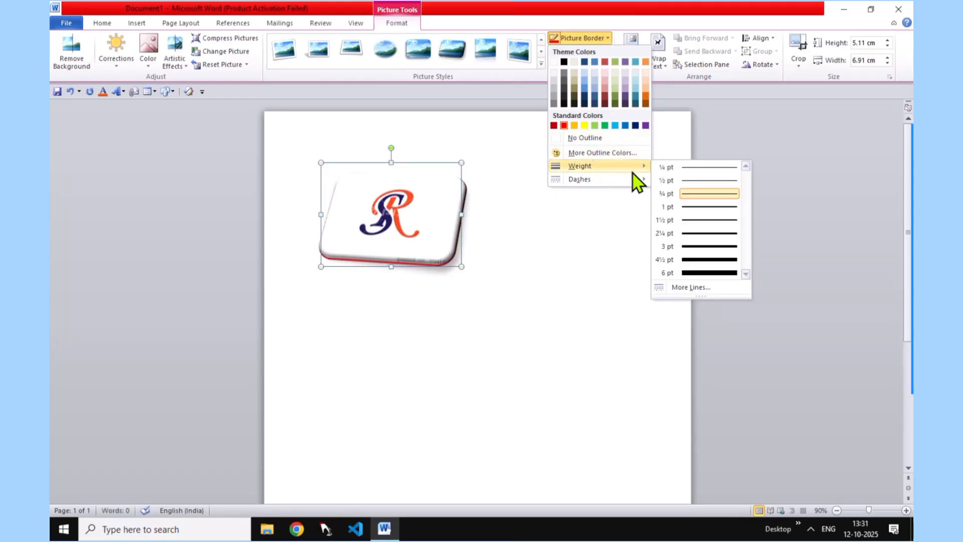
left_click(708, 260)
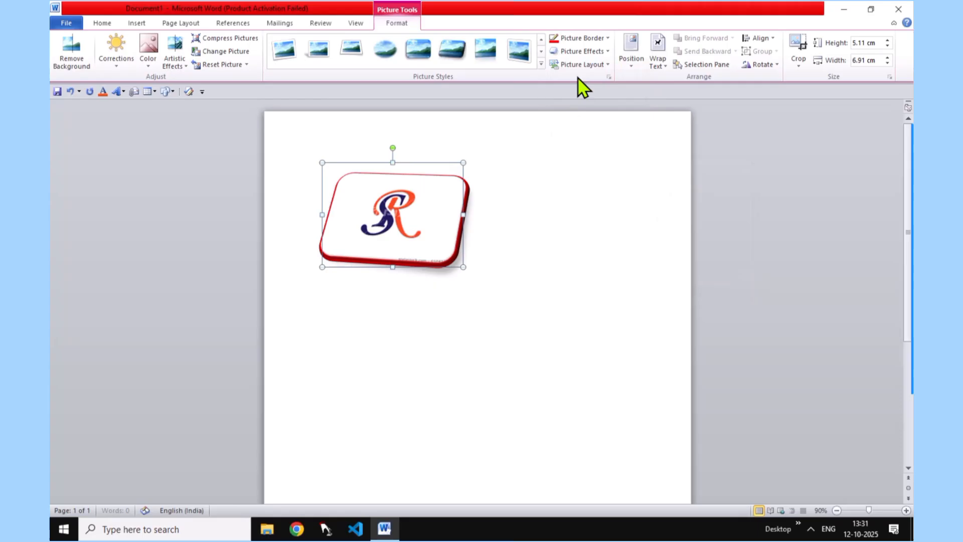
Thin the red picture border to 1 pt, and remove the outline and deselect the picture
left_click(606, 39)
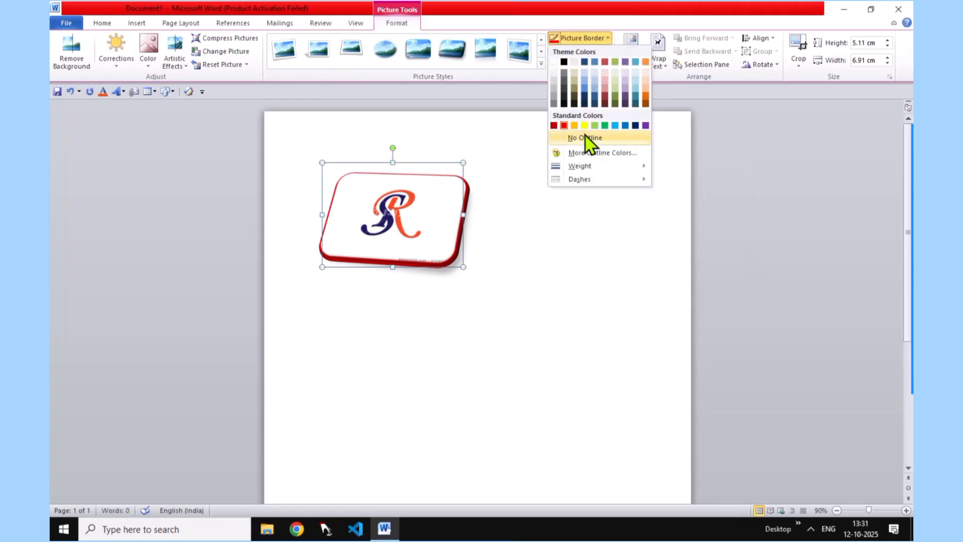
mouse_move(589, 172)
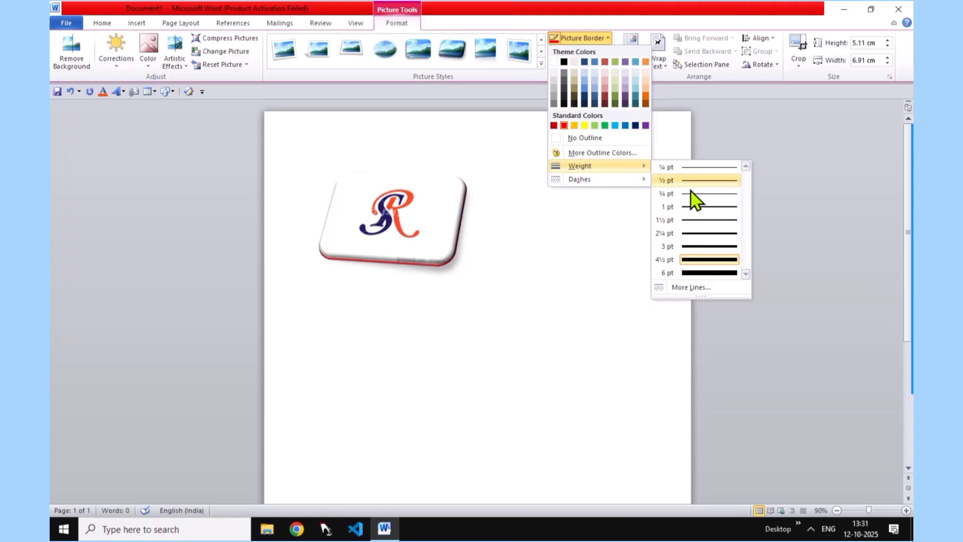
left_click(697, 207)
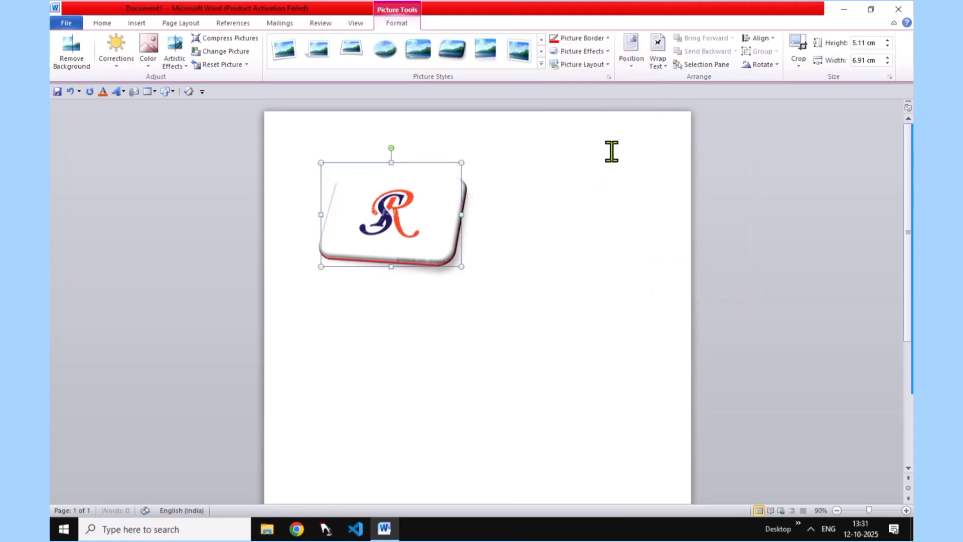
left_click(605, 40)
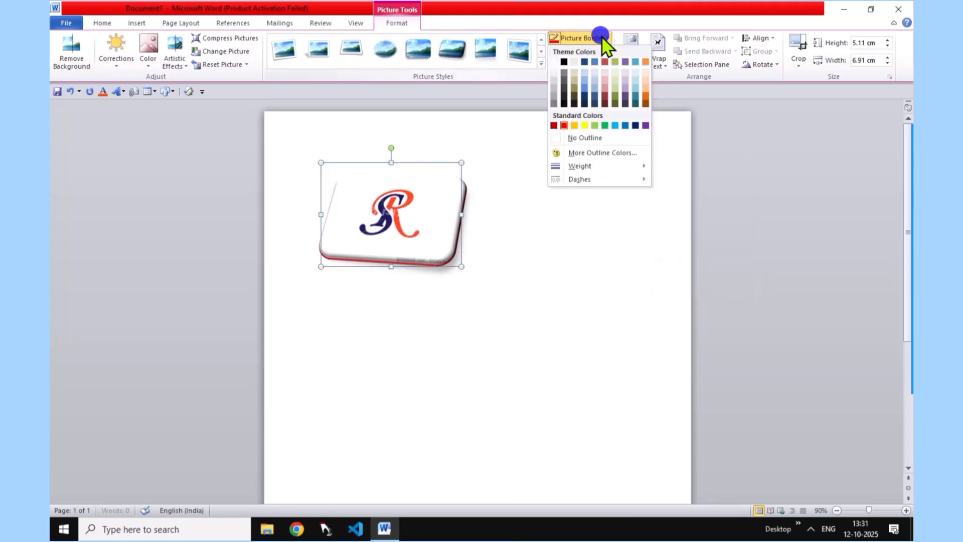
left_click(577, 138)
left_click(522, 174)
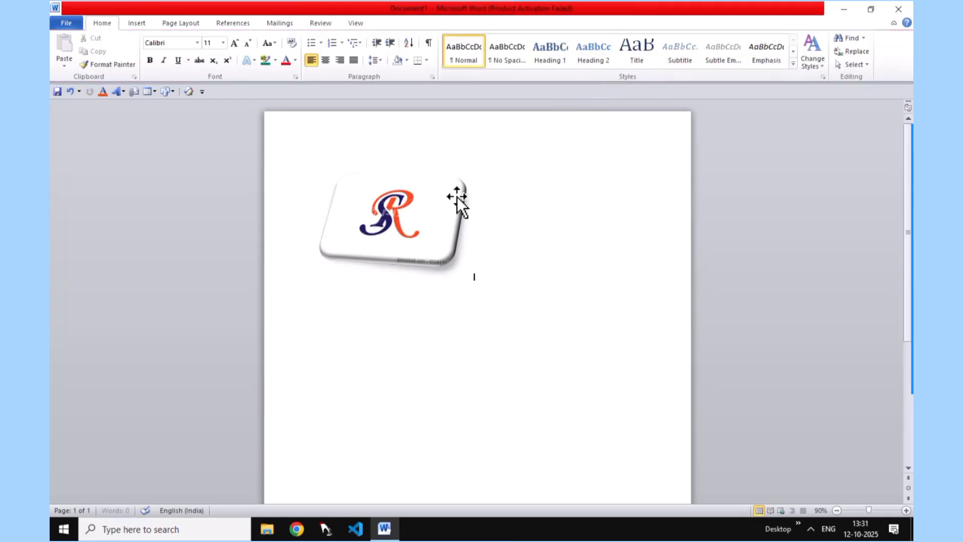
Reselect the logo picture and give it an orange border with a weight of 6 pt
left_click(427, 201)
left_click(418, 26)
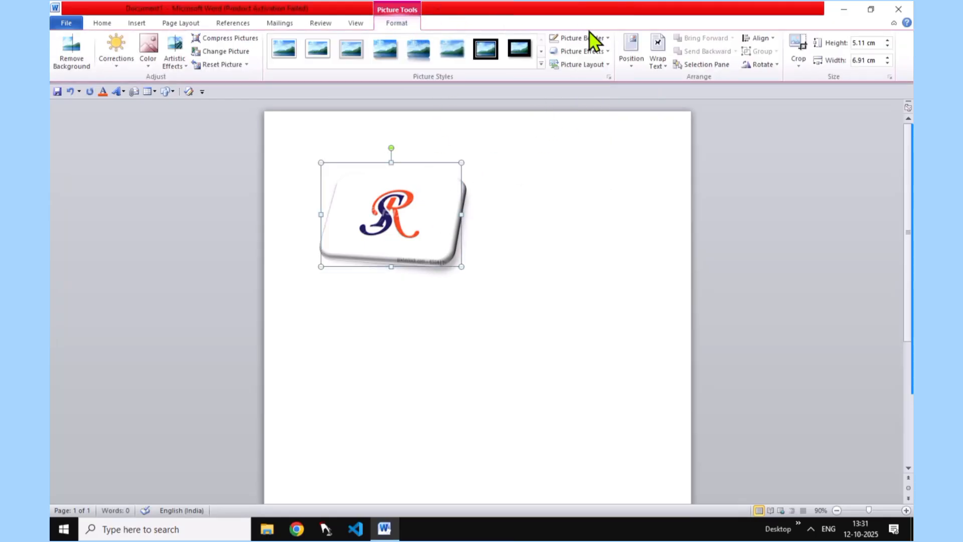
left_click(607, 39)
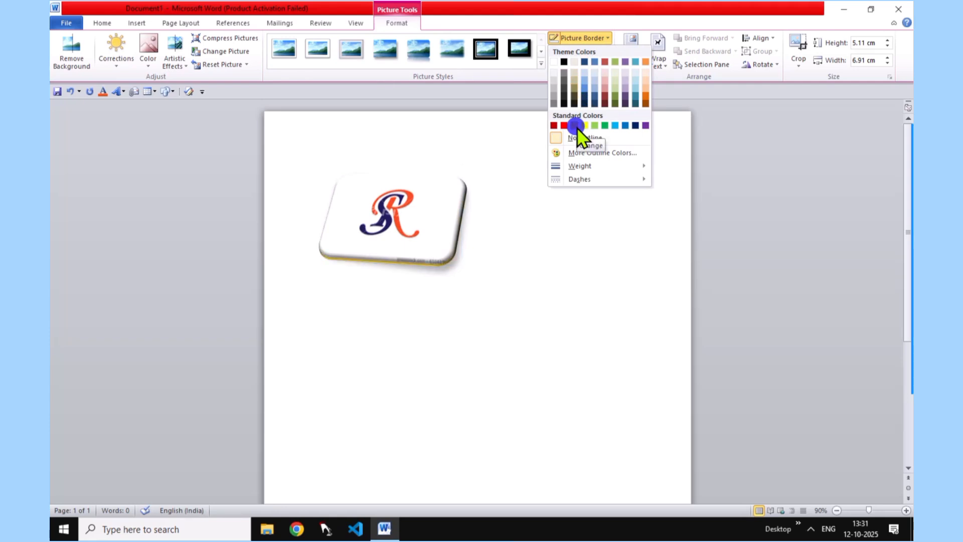
left_click(576, 126)
left_click(605, 38)
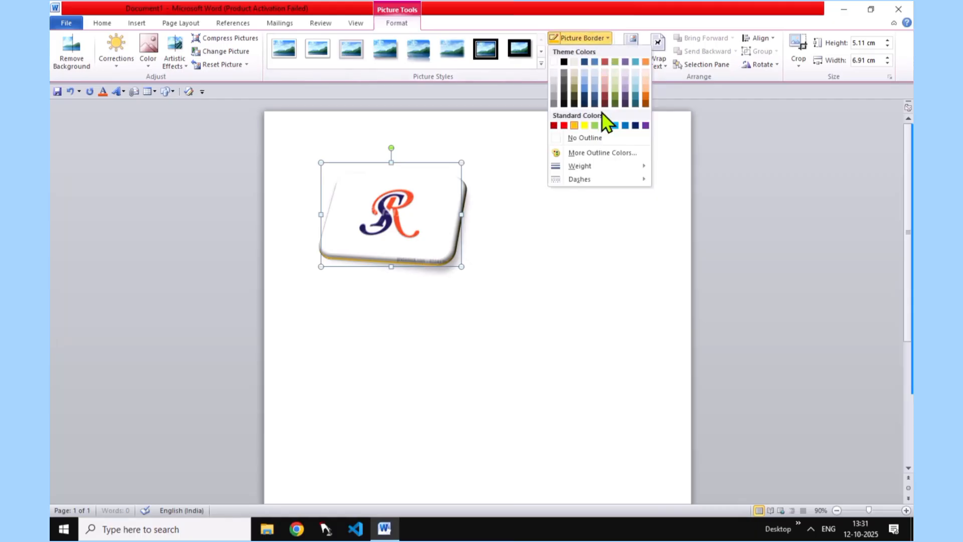
mouse_move(615, 167)
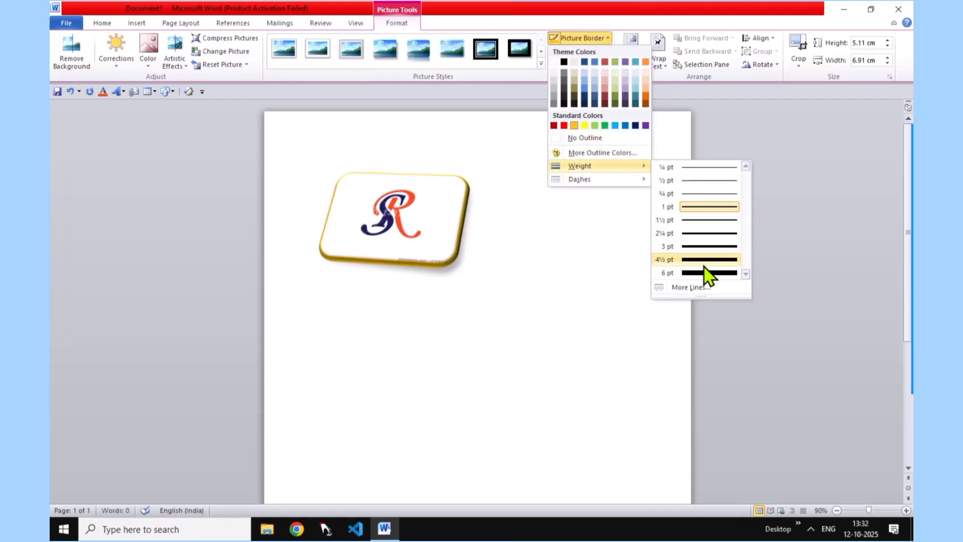
left_click(745, 272)
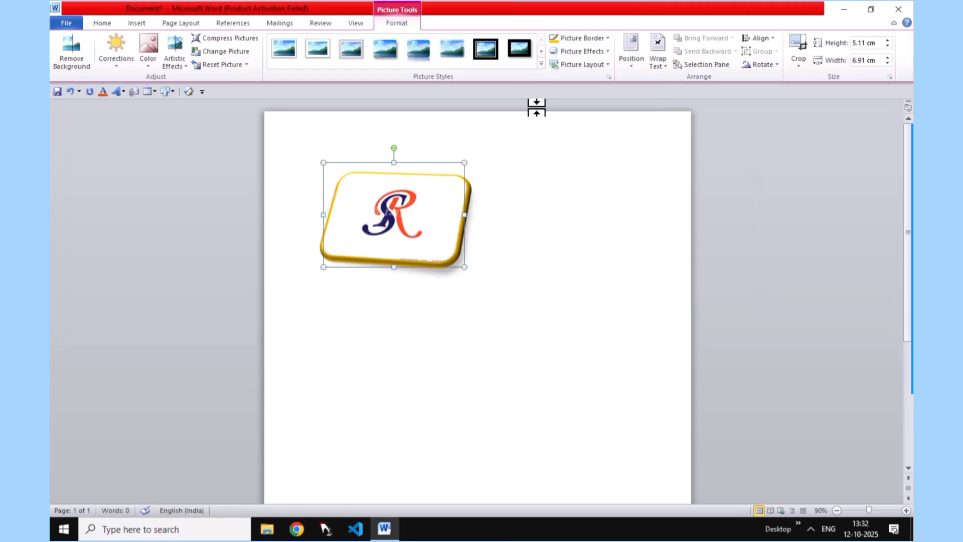
Change the picture border's colour to red and set its weight to 6 pt
left_click(607, 38)
left_click(565, 124)
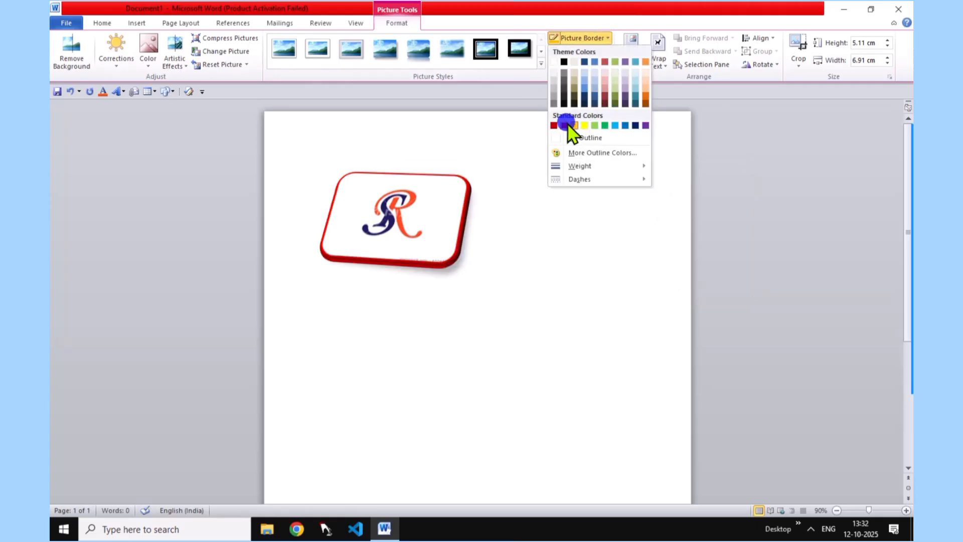
left_click(608, 38)
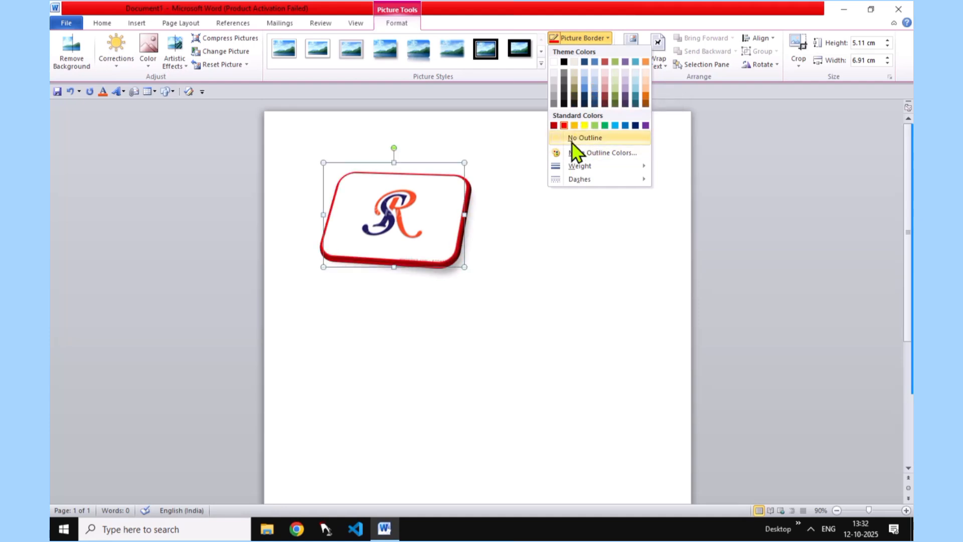
mouse_move(579, 180)
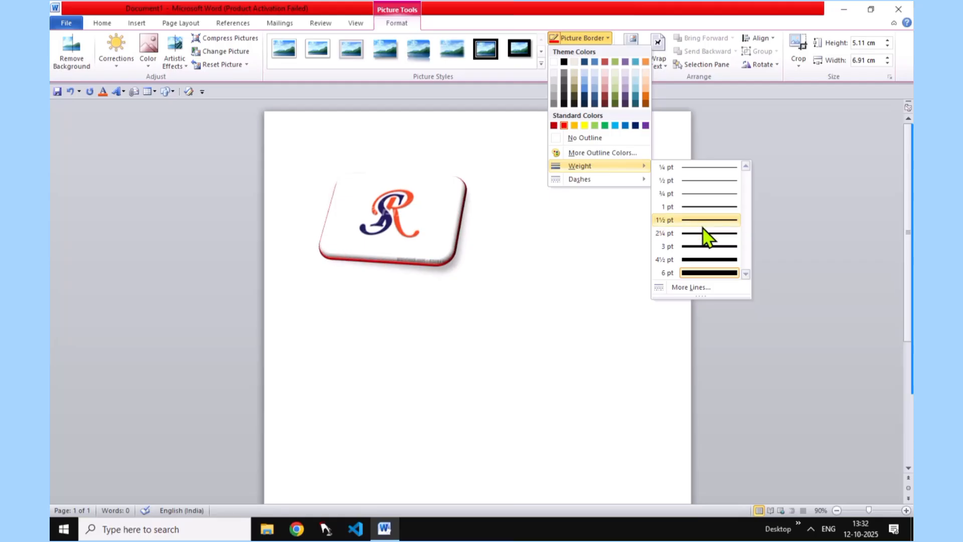
left_click(710, 273)
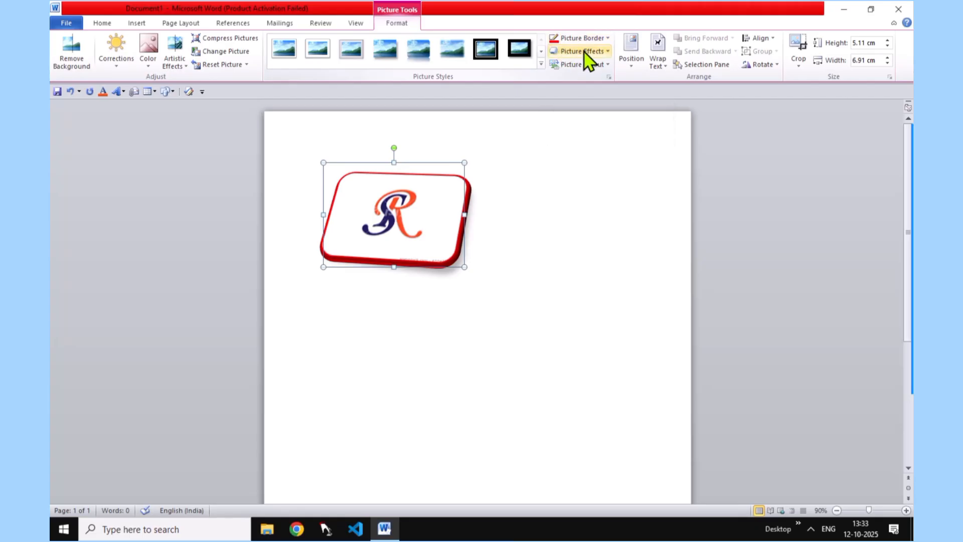
Apply the second preset picture effect to the logo picture and give it the central reflection variation
left_click(607, 51)
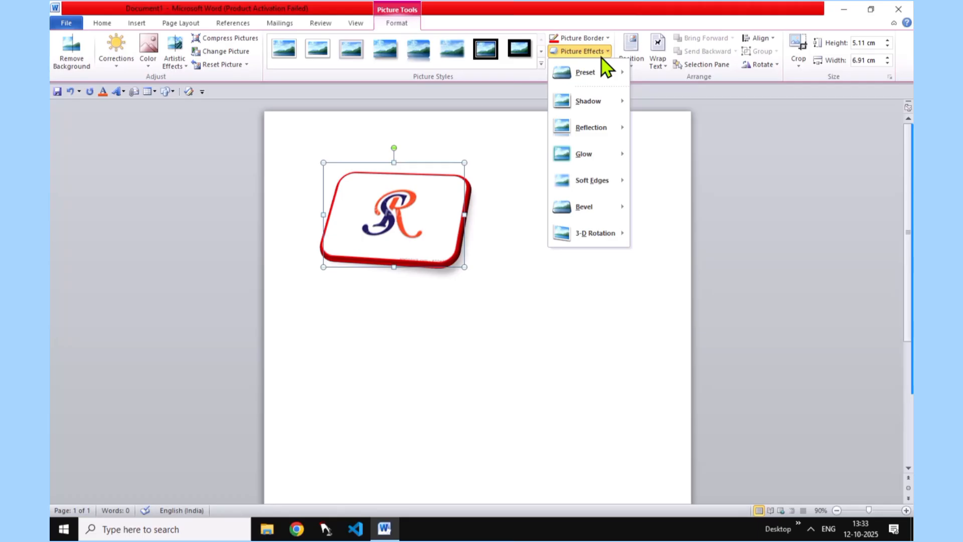
mouse_move(616, 76)
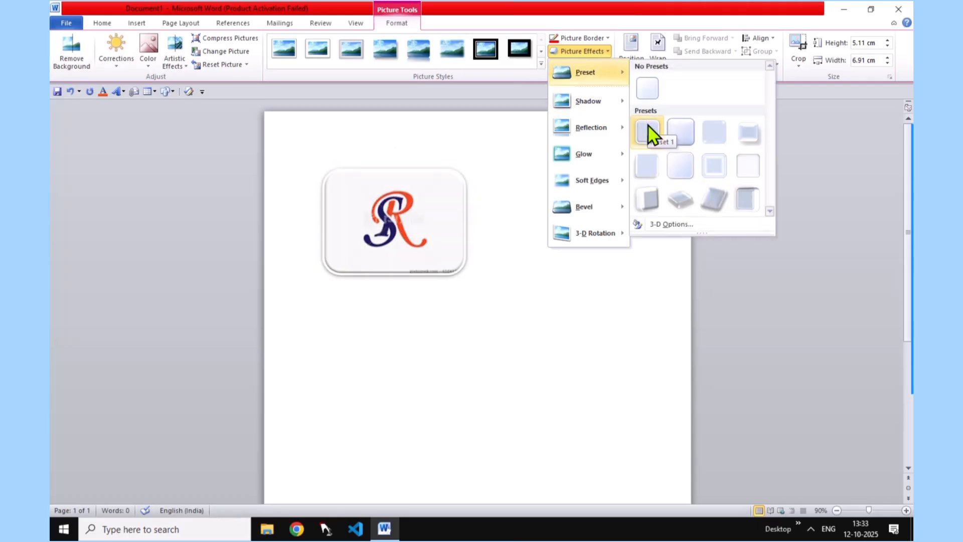
left_click(679, 136)
left_click(607, 53)
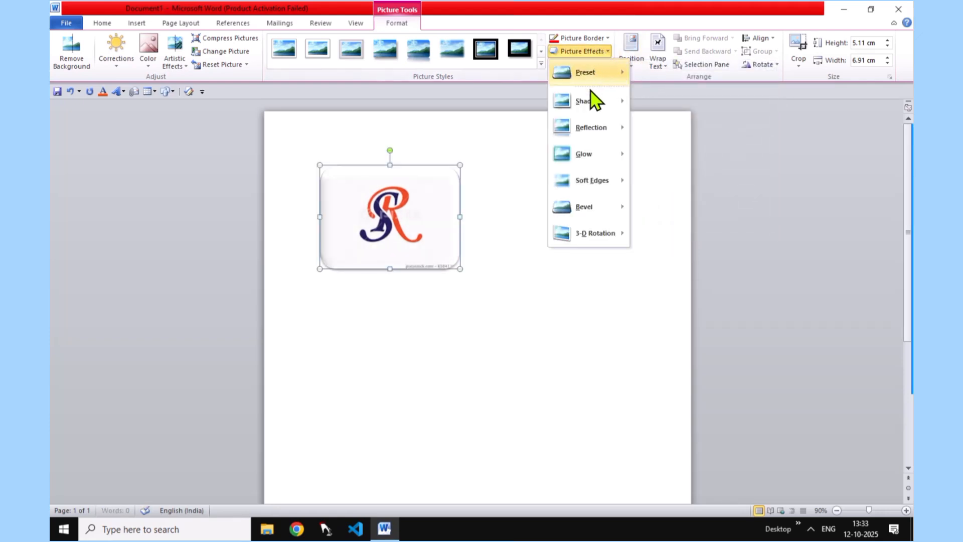
mouse_move(593, 100)
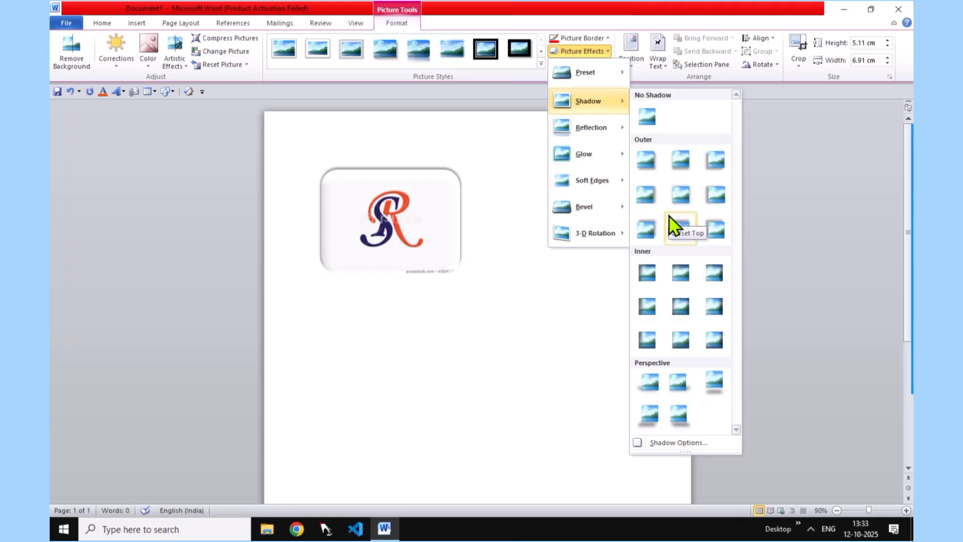
mouse_move(623, 132)
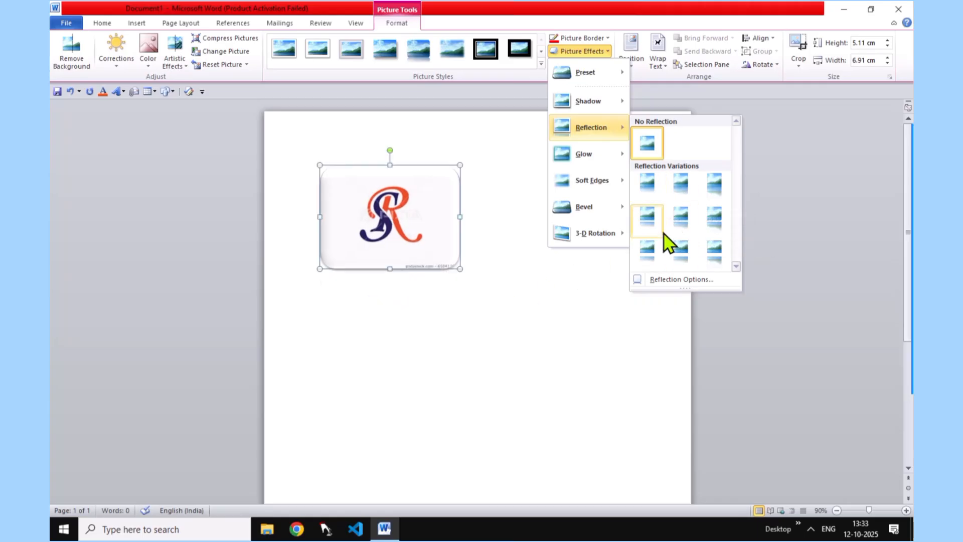
left_click(686, 226)
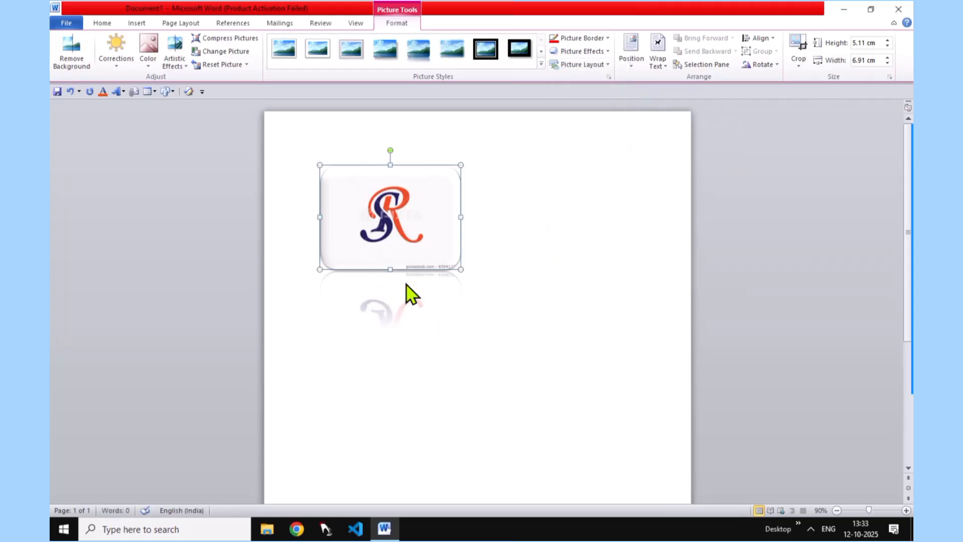
Add the largest light-blue glow variation around the logo picture
left_click(605, 51)
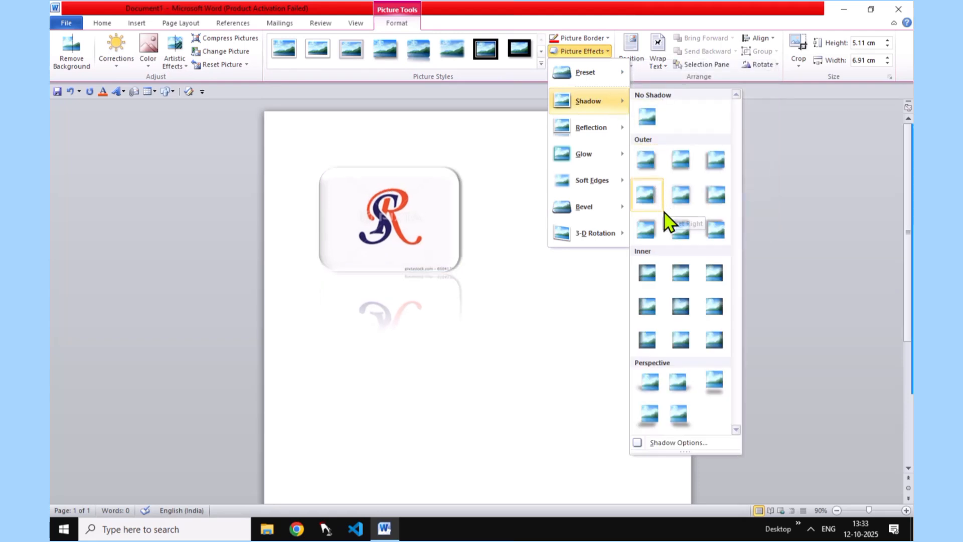
mouse_move(612, 161)
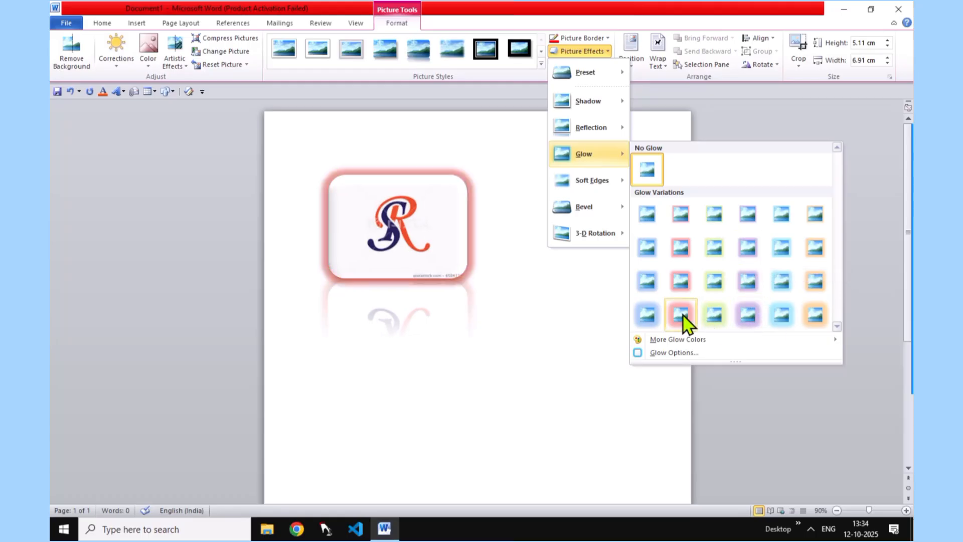
left_click(778, 313)
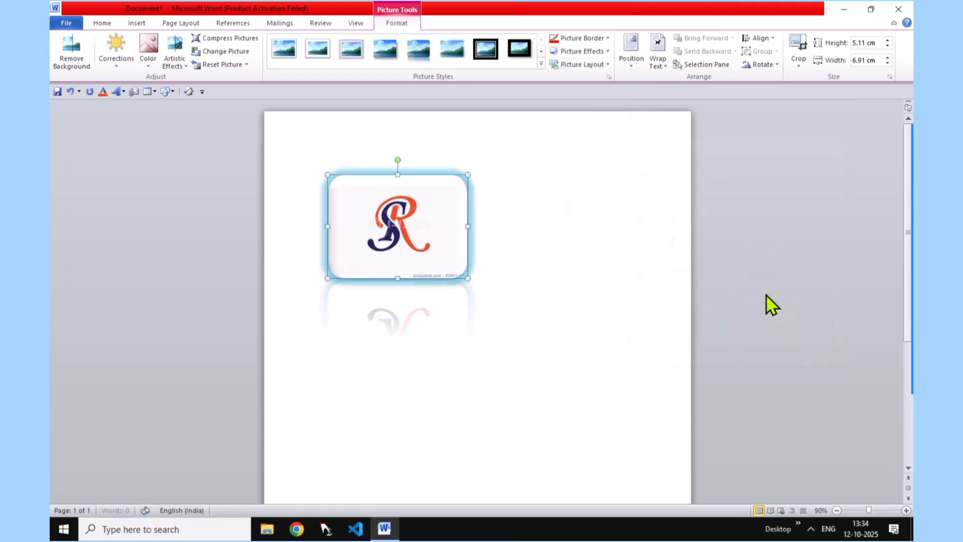
Give the logo picture the second 3-D rotation in the second row of the Parallel presets
left_click(608, 51)
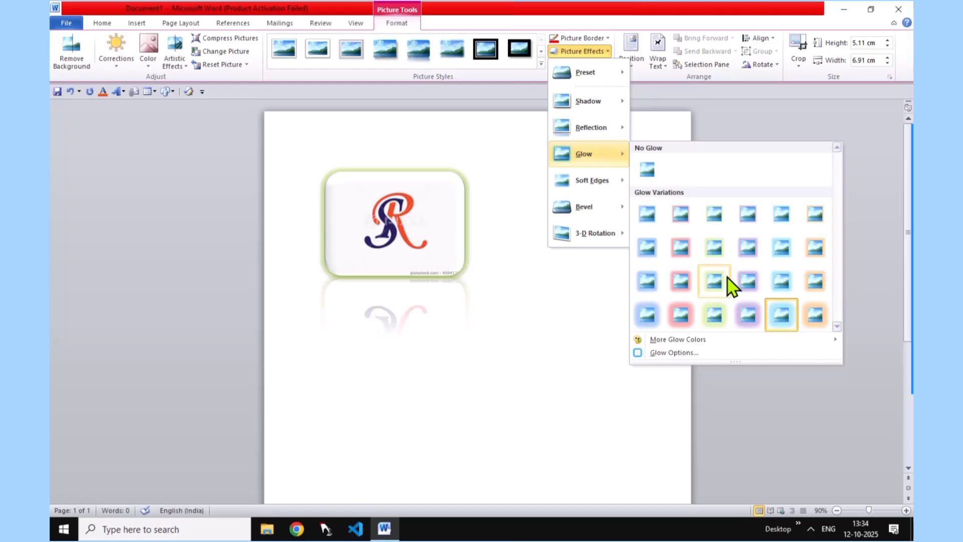
mouse_move(608, 193)
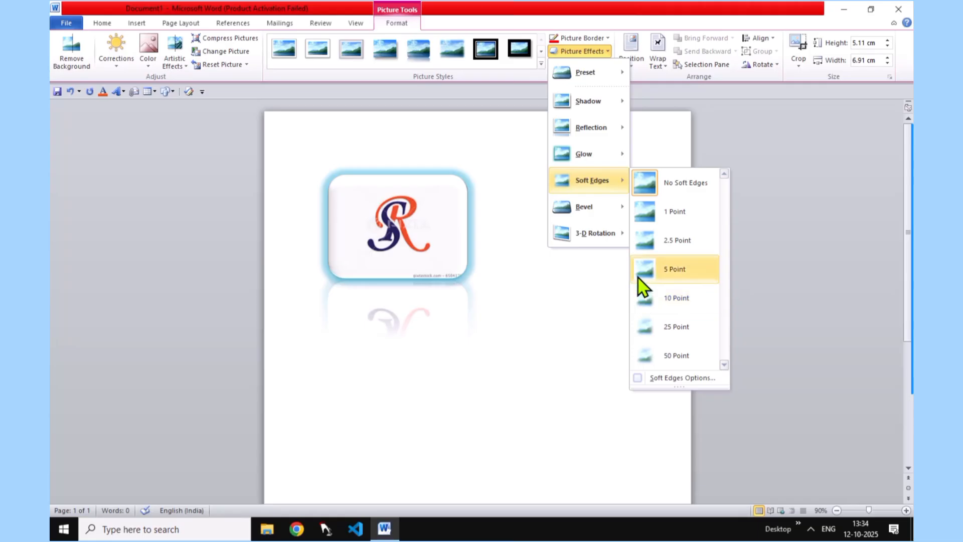
mouse_move(625, 210)
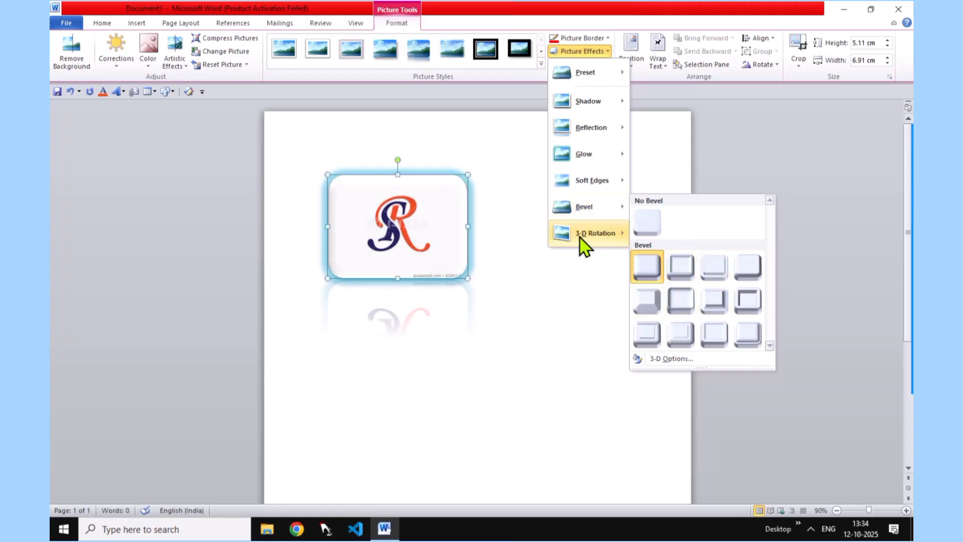
mouse_move(621, 240)
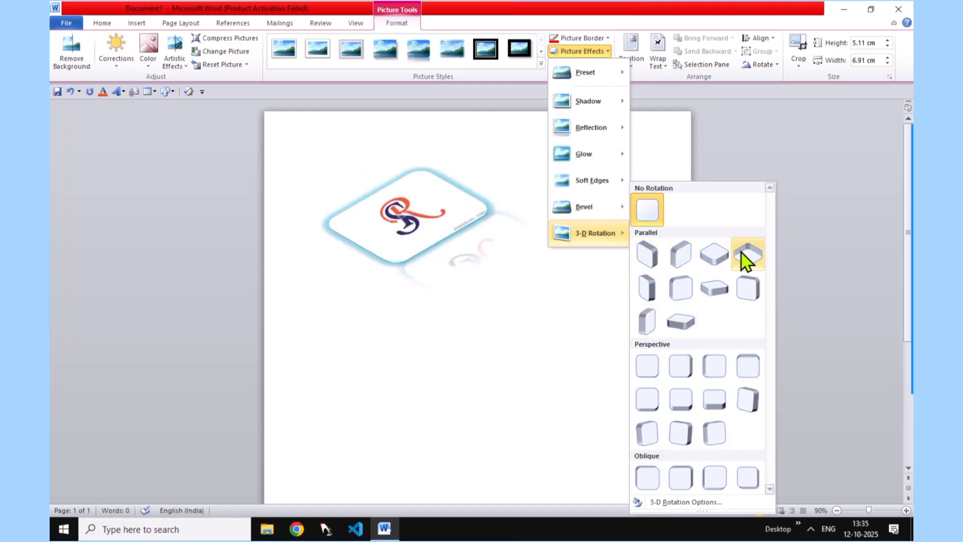
left_click(683, 286)
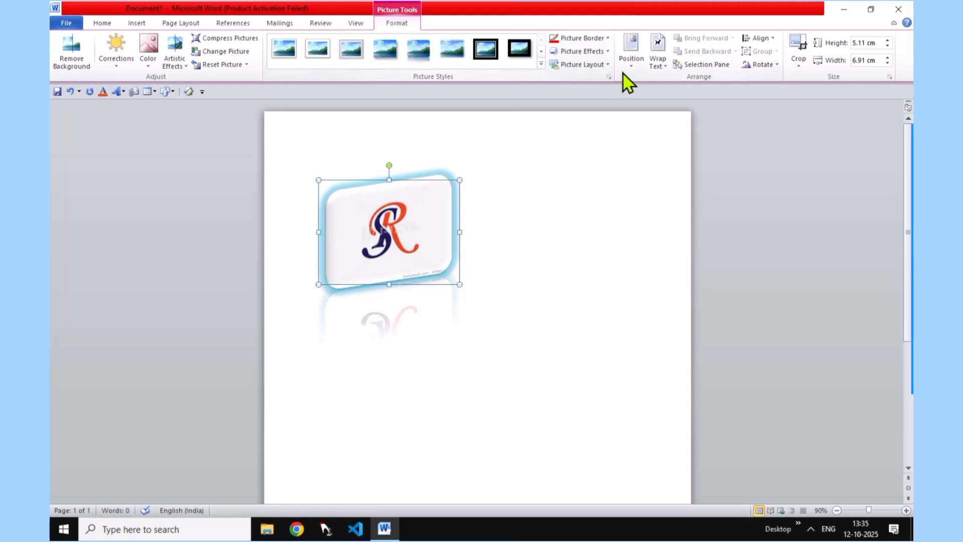
Try converting the logo picture to a SmartArt graphic with the stacked picture list layout, and undo back past the 3-D rotation
left_click(607, 64)
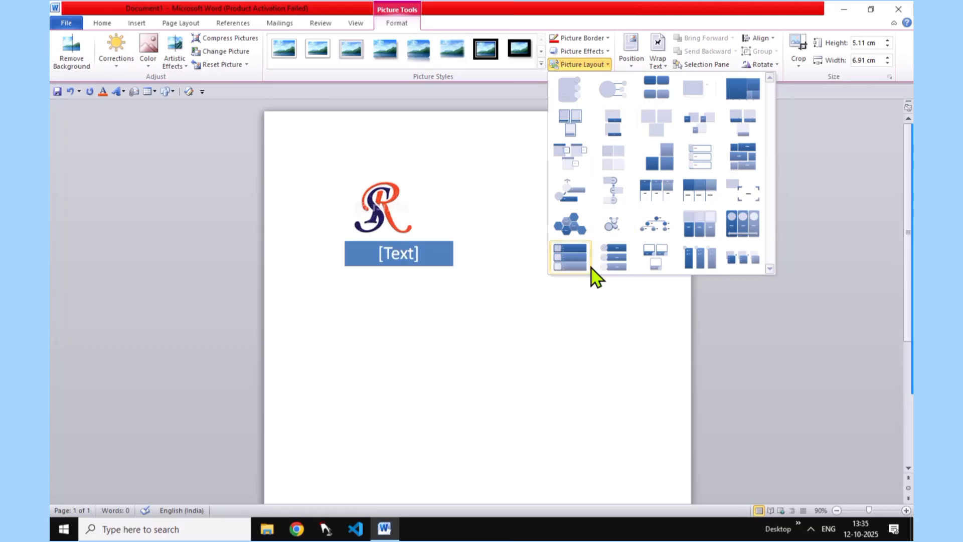
left_click(570, 256)
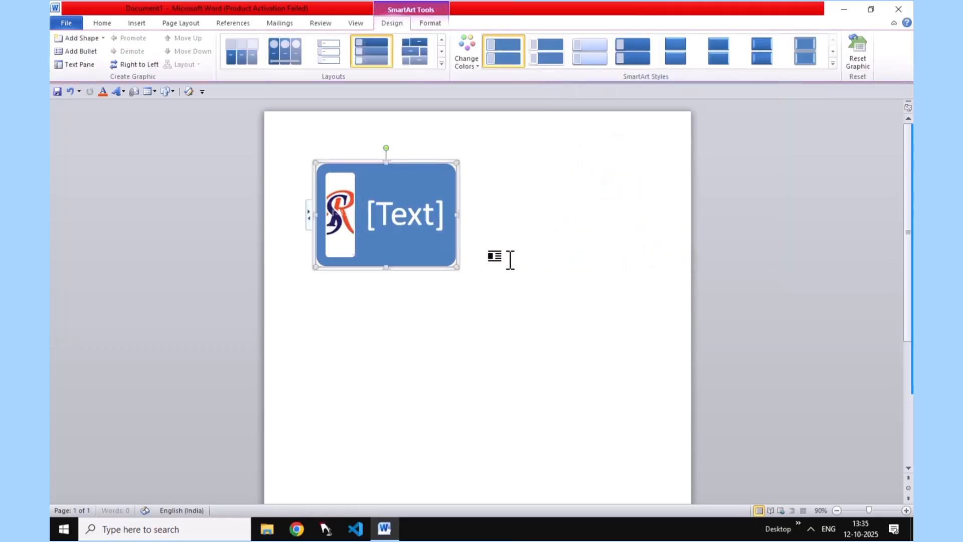
left_click(421, 215)
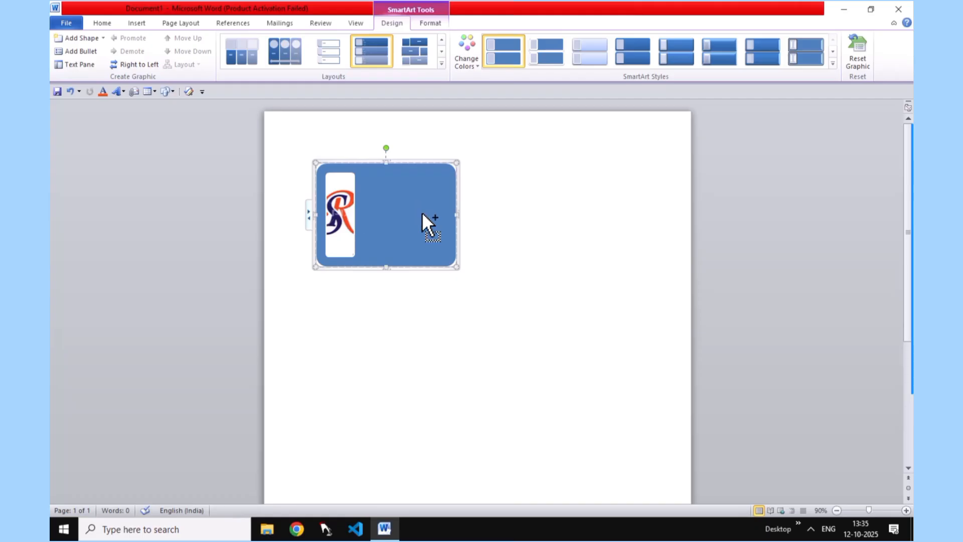
key("ctrl+z")
left_click(480, 170)
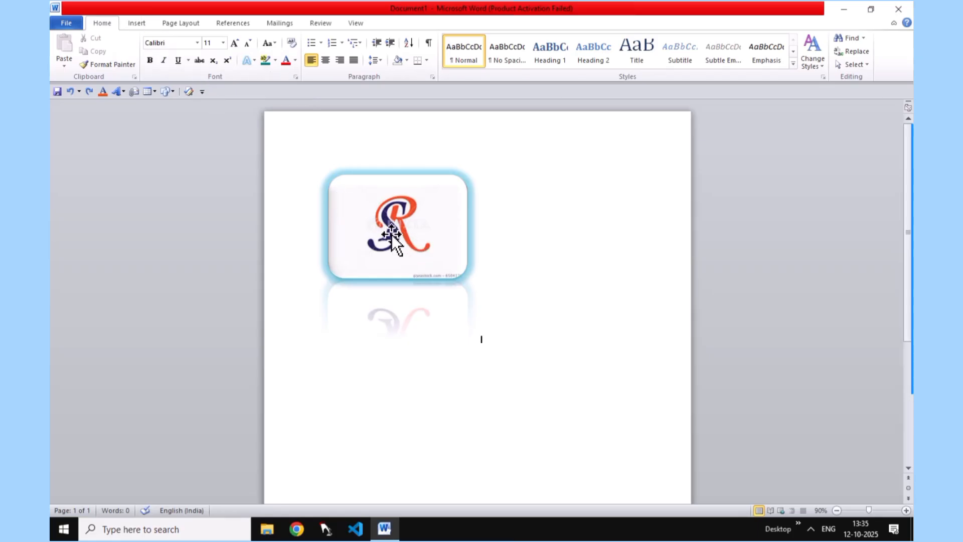
Delete the logo picture and insert the picture download (2) (3) from the Desktop in its place
left_click(381, 226)
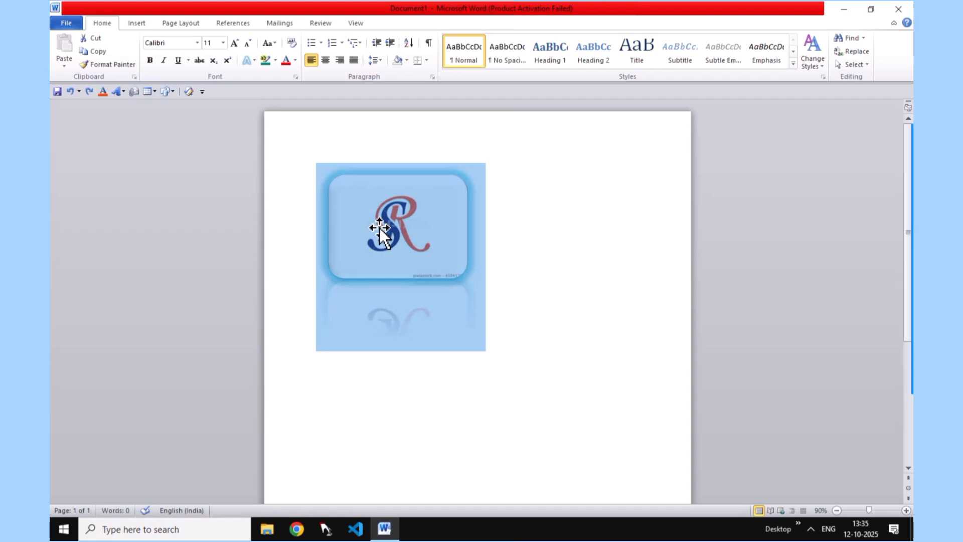
key("Delete")
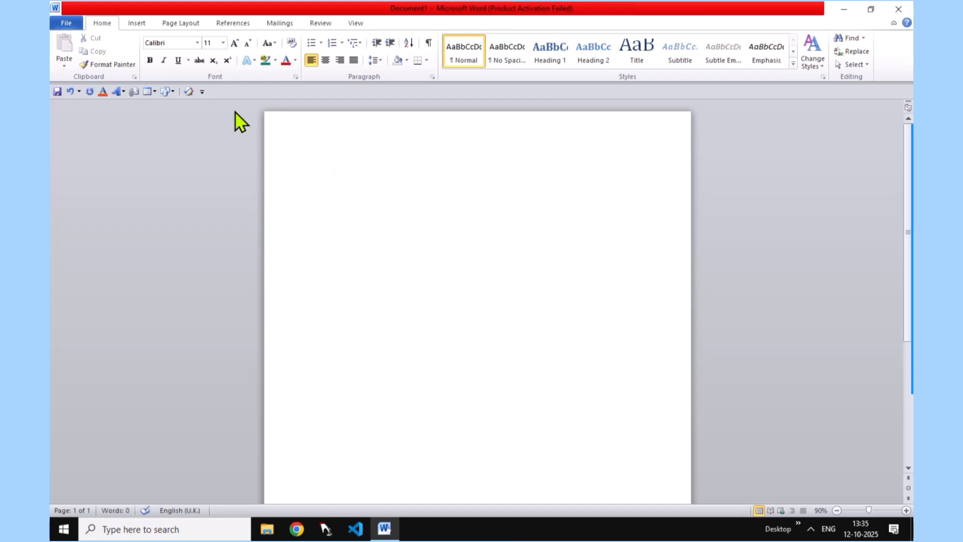
left_click(136, 23)
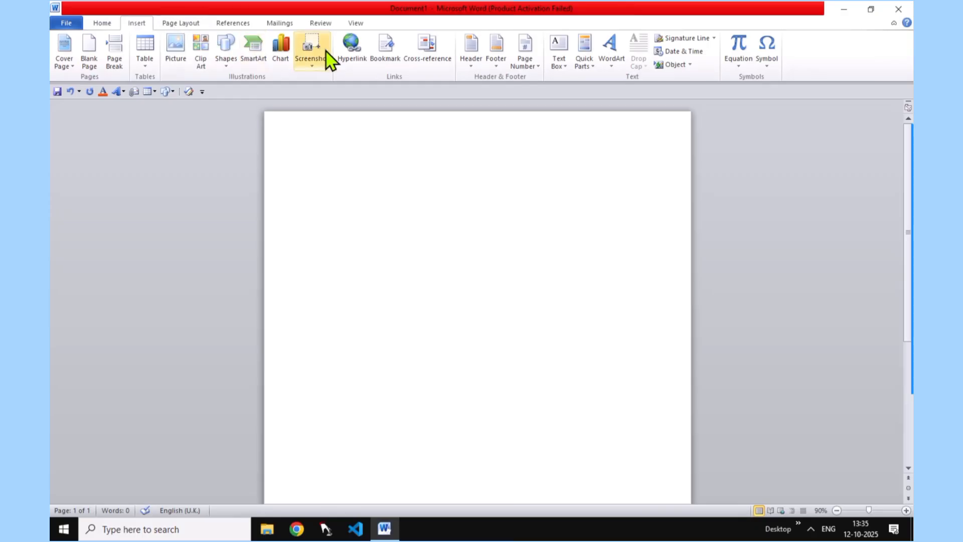
left_click(185, 64)
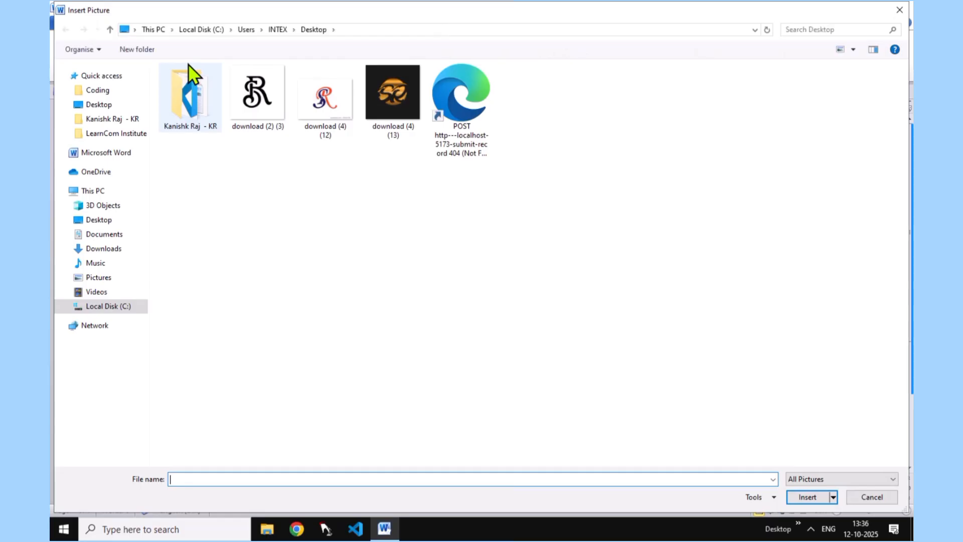
left_click(261, 108)
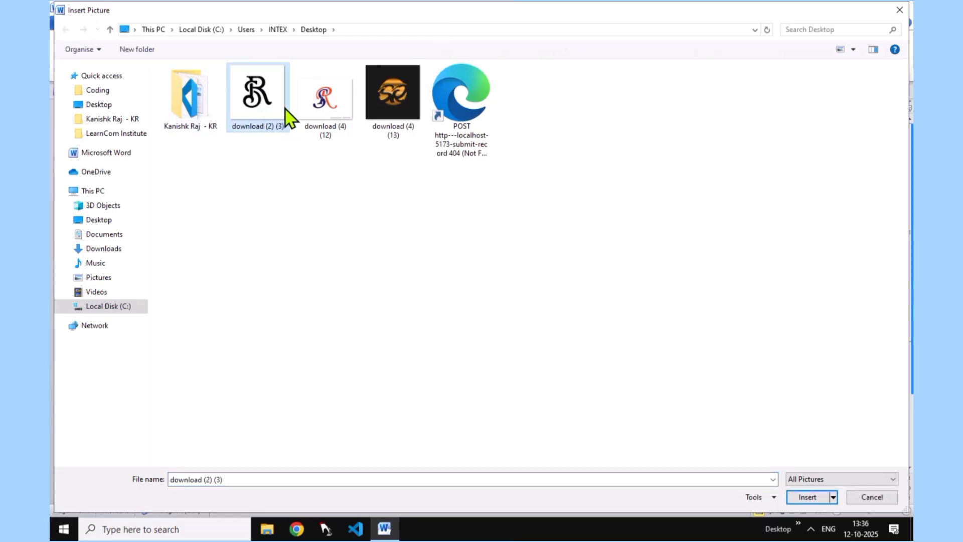
left_click(809, 495)
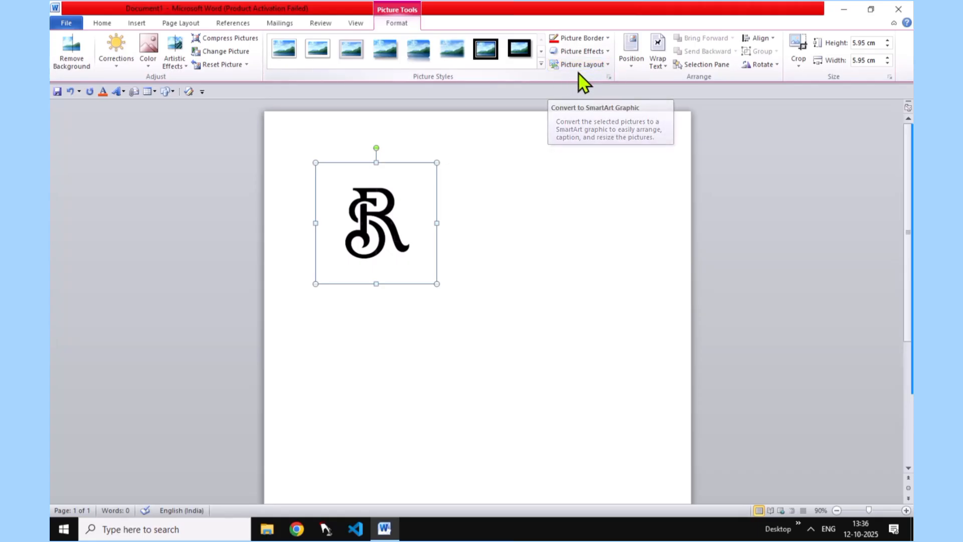
Convert the inserted picture to the SmartArt layout with a circular picture above a double arrow, widen the graphic and activate its text placeholder
left_click(607, 64)
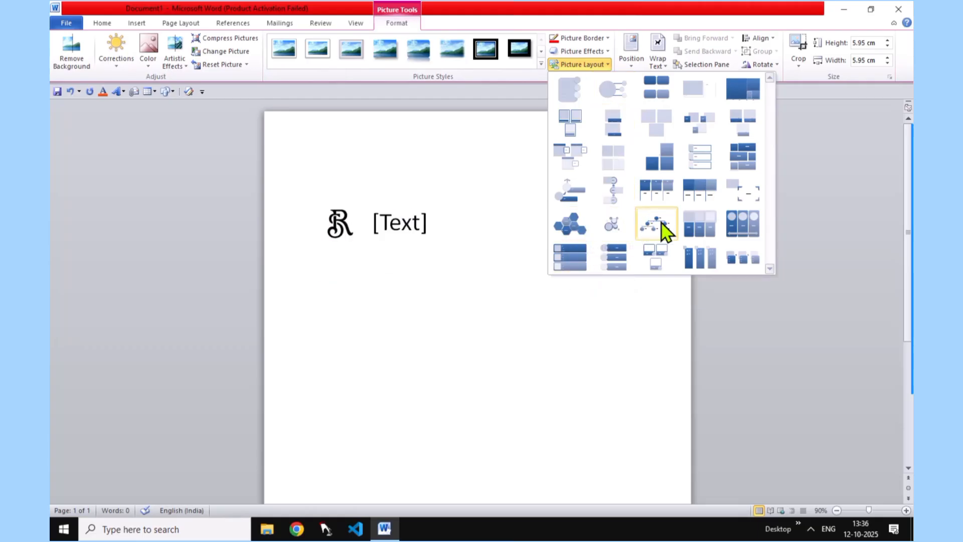
left_click(757, 224)
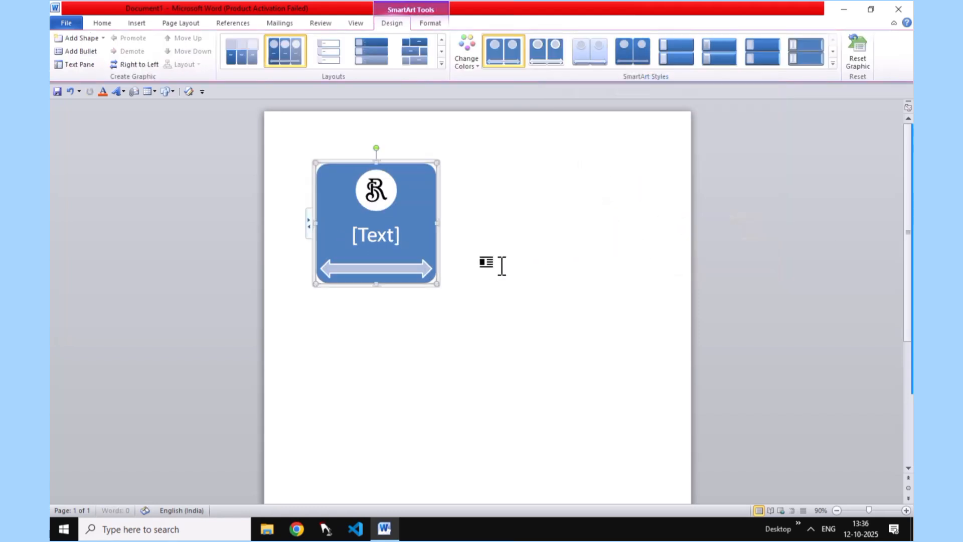
left_click_drag(439, 221, 552, 221)
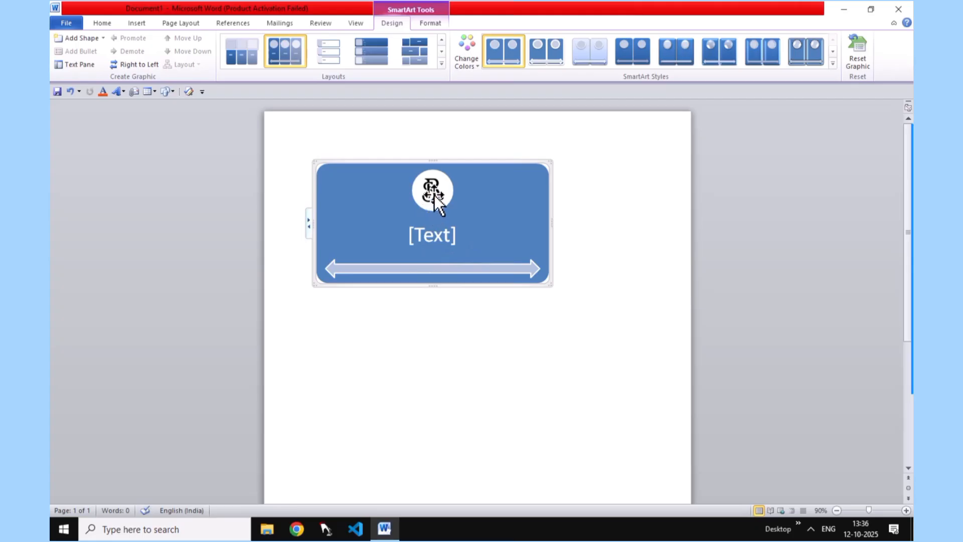
left_click(440, 235)
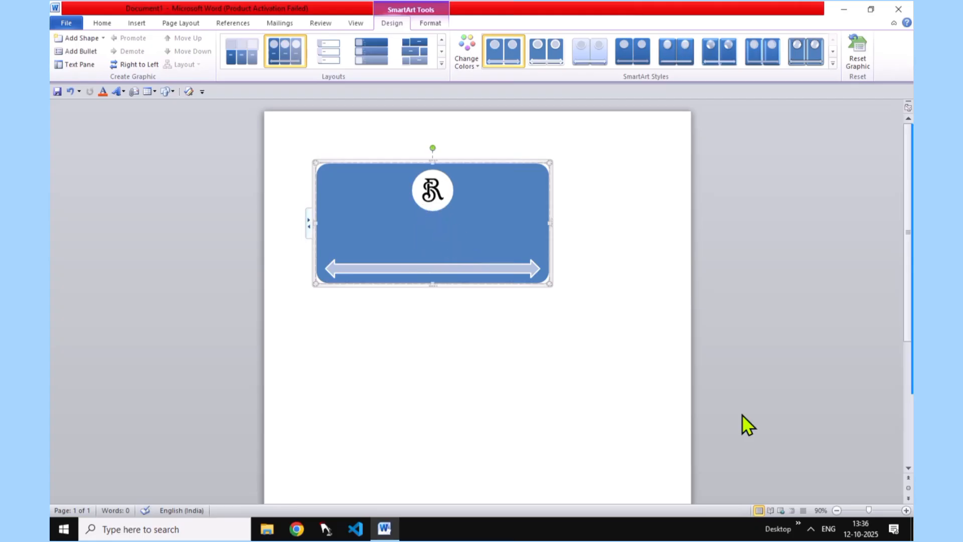
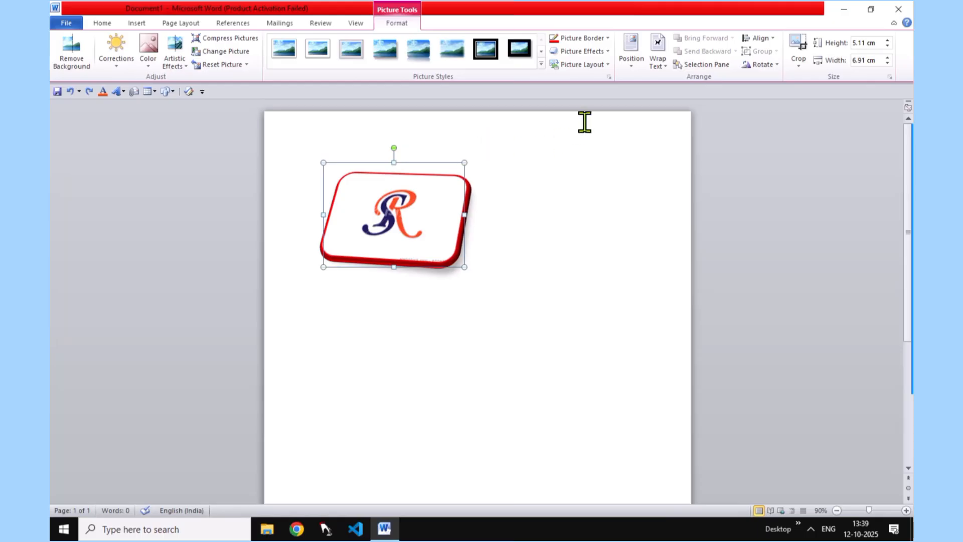
Position the red-bordered logo picture at the top left of the page with text wrapping
left_click(634, 61)
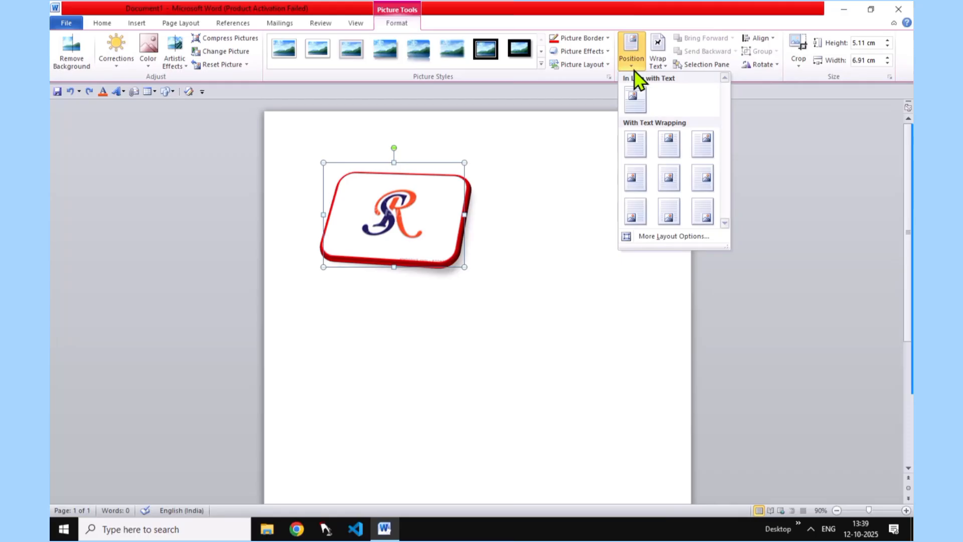
left_click(538, 177)
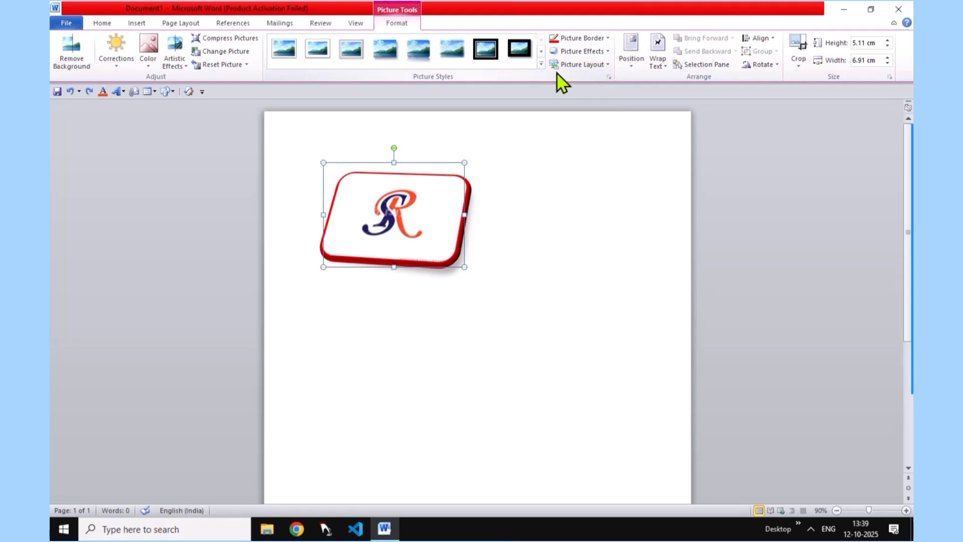
left_click(634, 69)
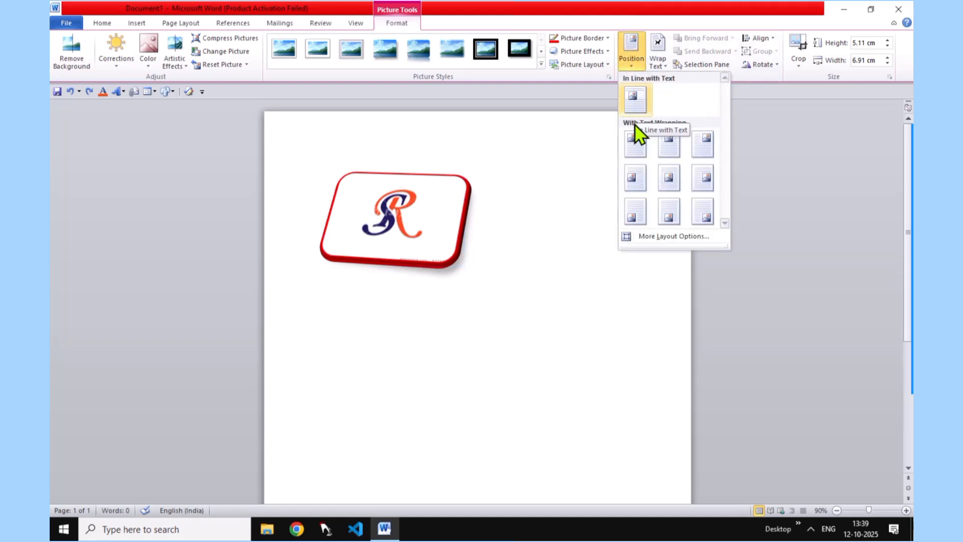
left_click(635, 146)
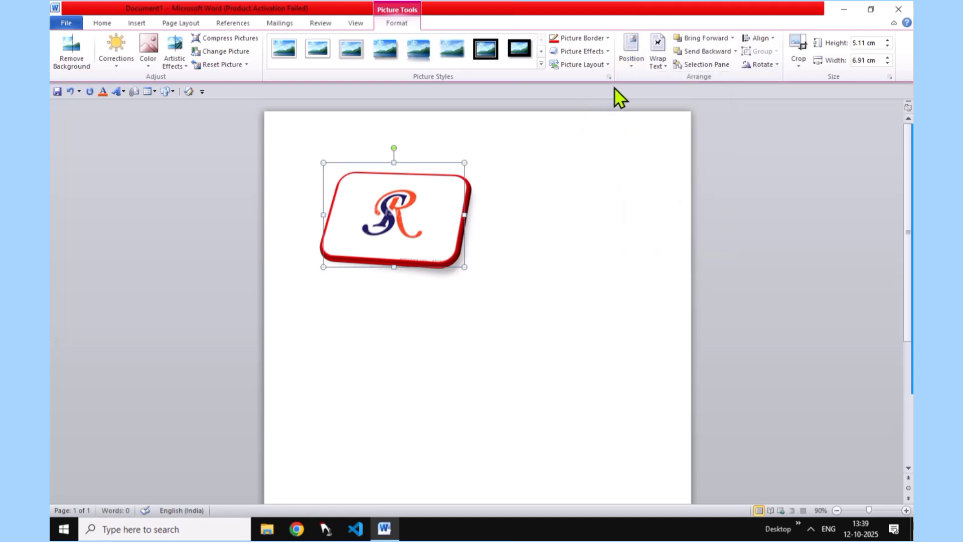
left_click(632, 56)
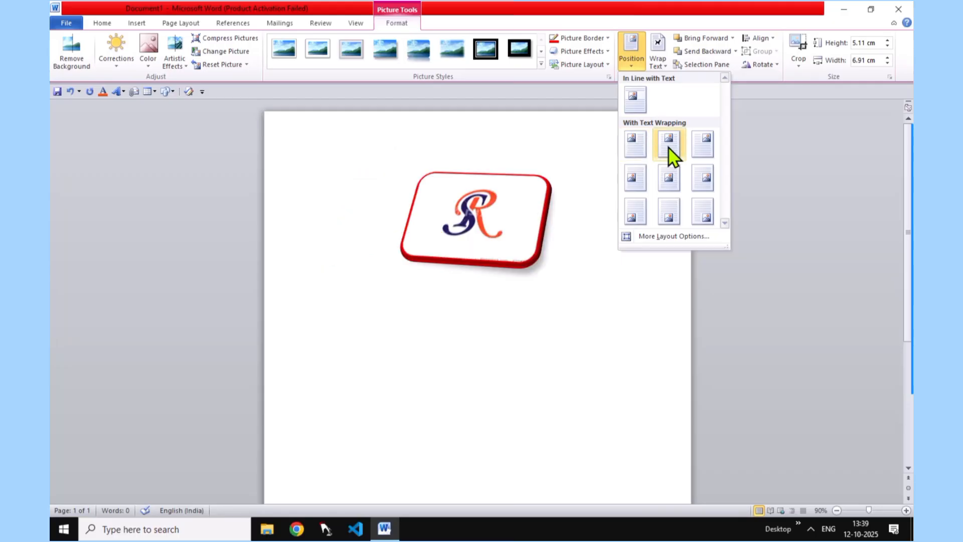
left_click(547, 165)
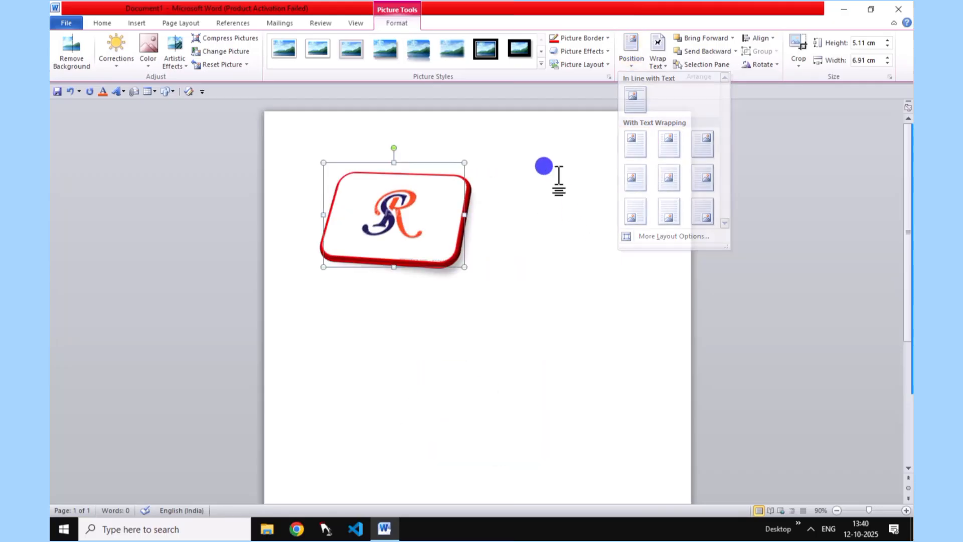
Set the logo picture's text wrapping to In Front of Text and nudge the picture slightly down and to the right
left_click(660, 63)
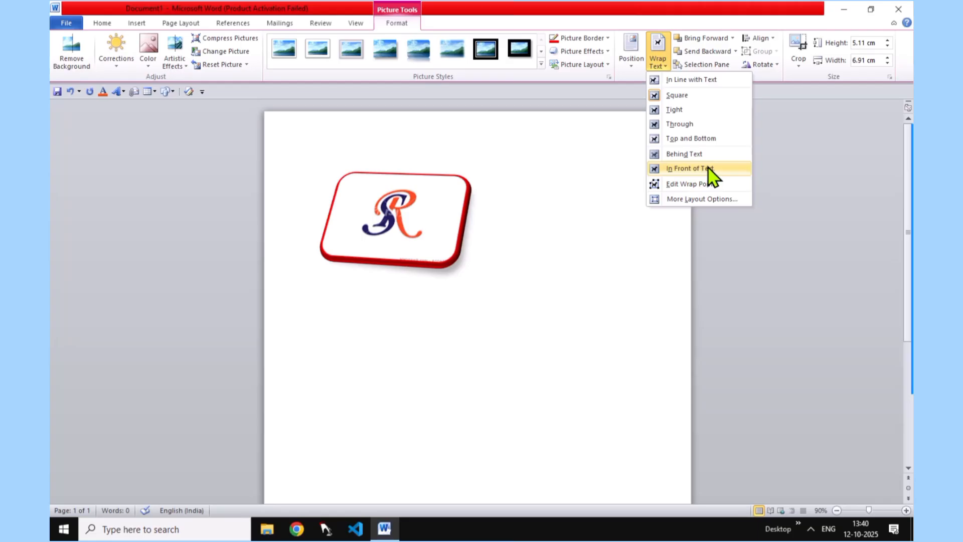
left_click(697, 183)
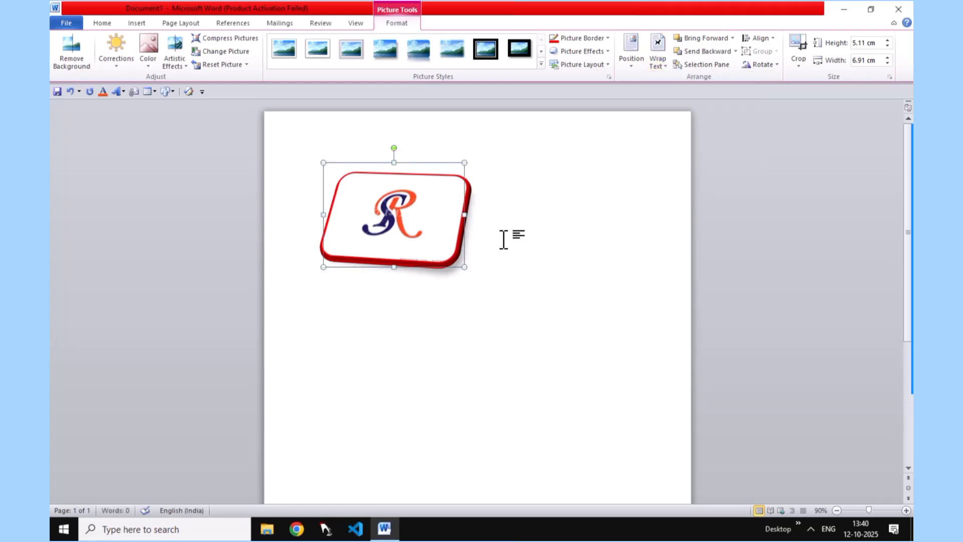
key("Down")
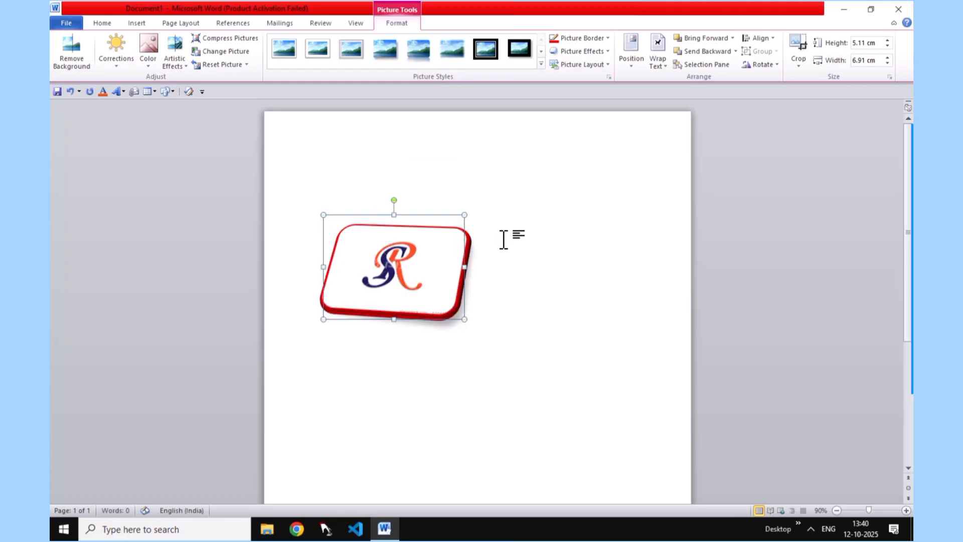
key("Right")
key("Right")
key("Right")
key("Right")
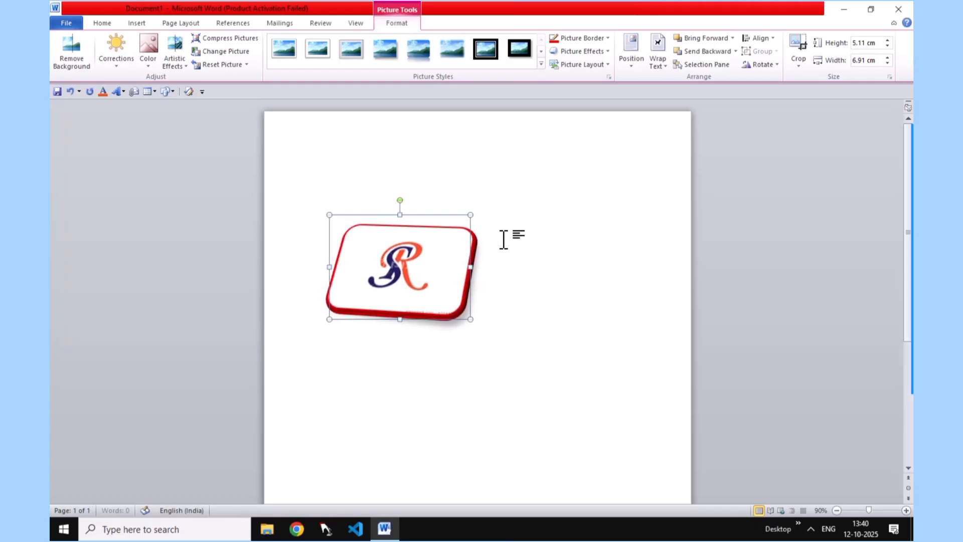
key("Right")
key("Right")
key("Right")
key("Right")
key("Right")
key("Right")
key("Right")
key("Right")
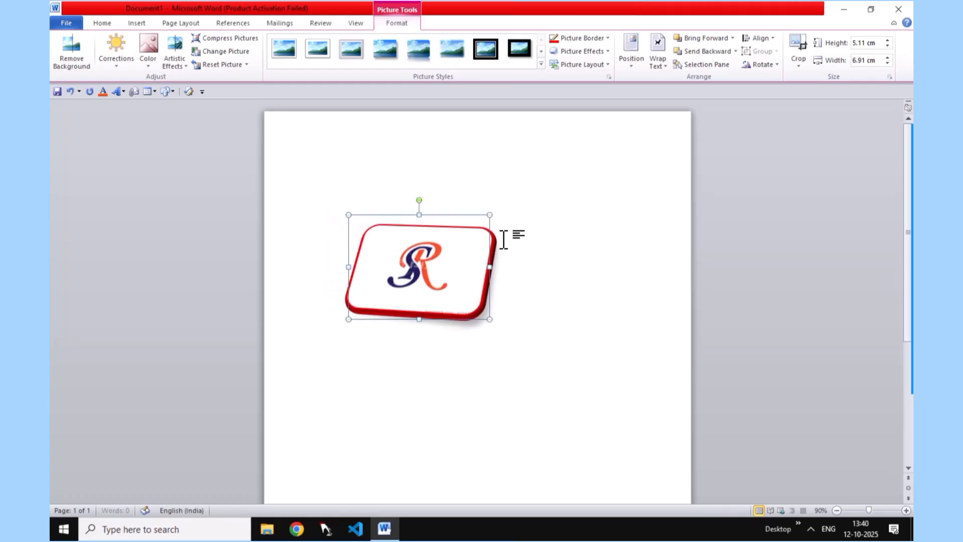
key("Up")
key("Up")
key("Up")
key("Up")
key("Up")
key("Up")
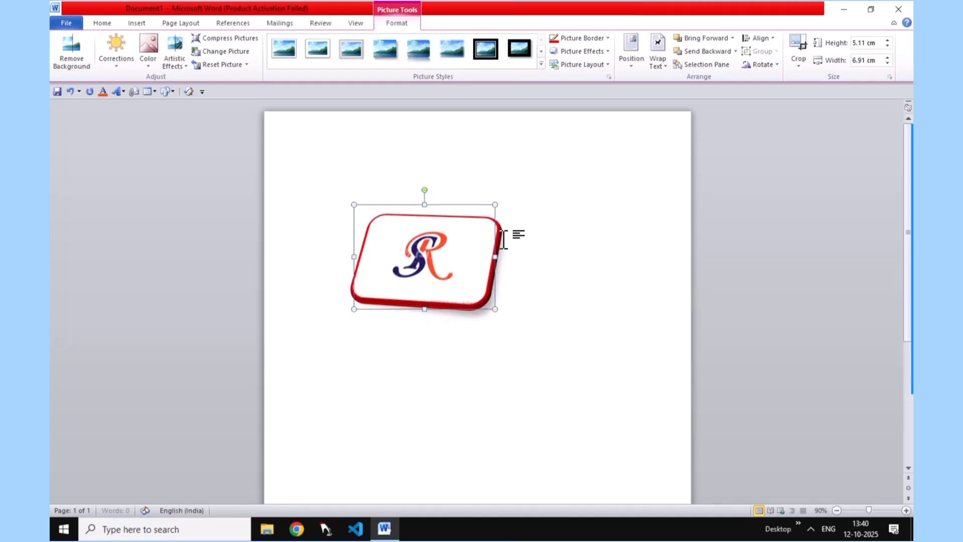
key("Up")
key("Up")
key("Up")
key("Up")
key("Up")
key("Up")
key("Up")
key("Up")
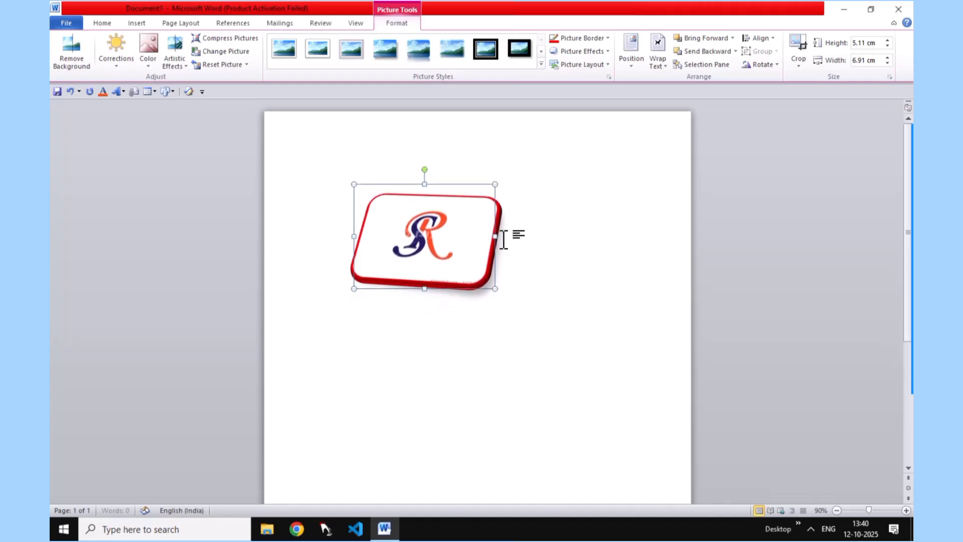
Set the logo picture's text wrapping to Square and nudge the picture a little further right and up
left_click(661, 64)
left_click(667, 95)
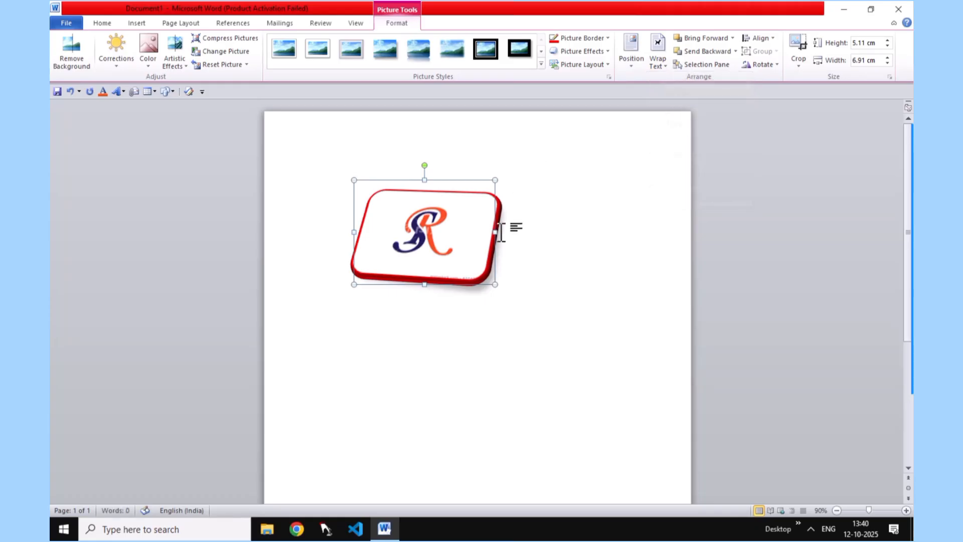
key("Right")
key("Right")
key("Right")
key("Right")
key("Right")
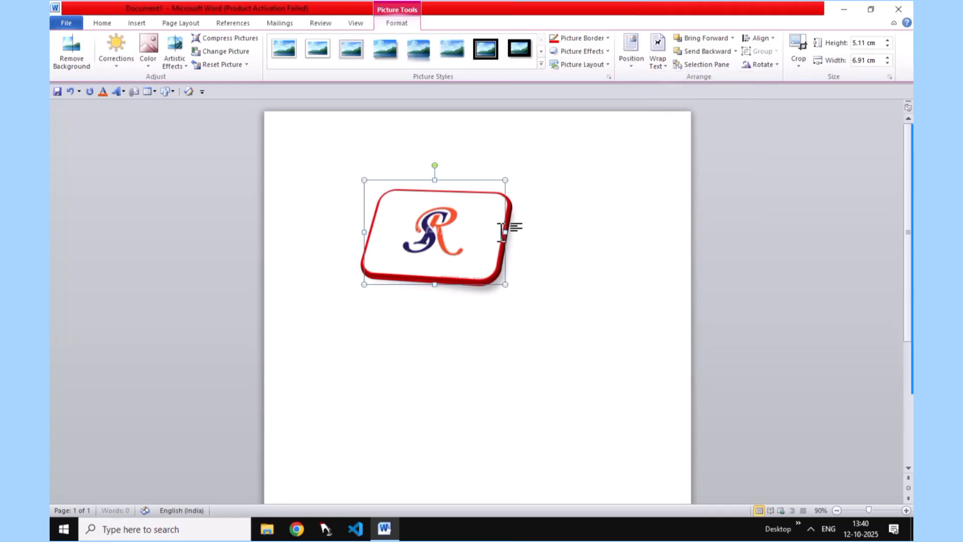
key("Up")
key("Up")
key("Up")
key("Up")
key("Up")
key("Up")
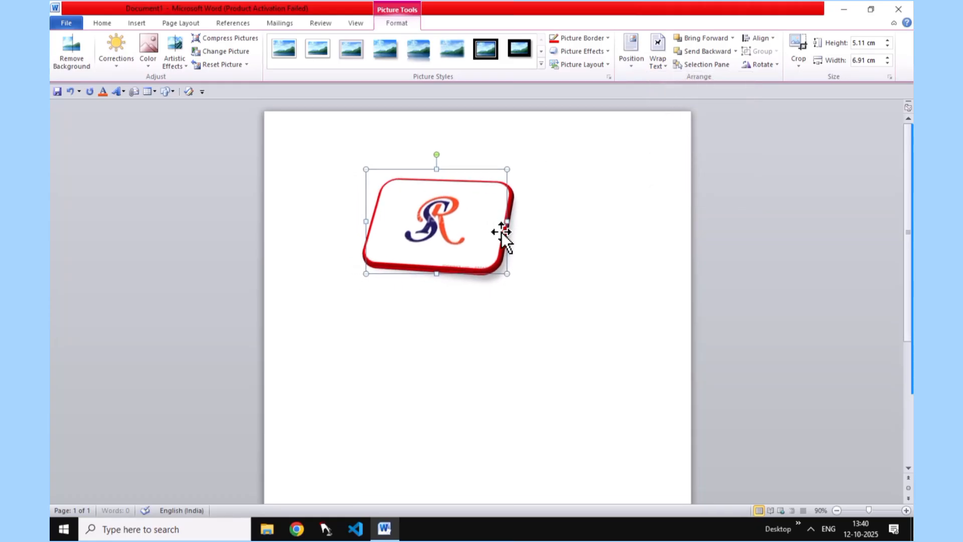
Reselect the logo picture and bring it to the front of the stacking order
left_click(351, 182)
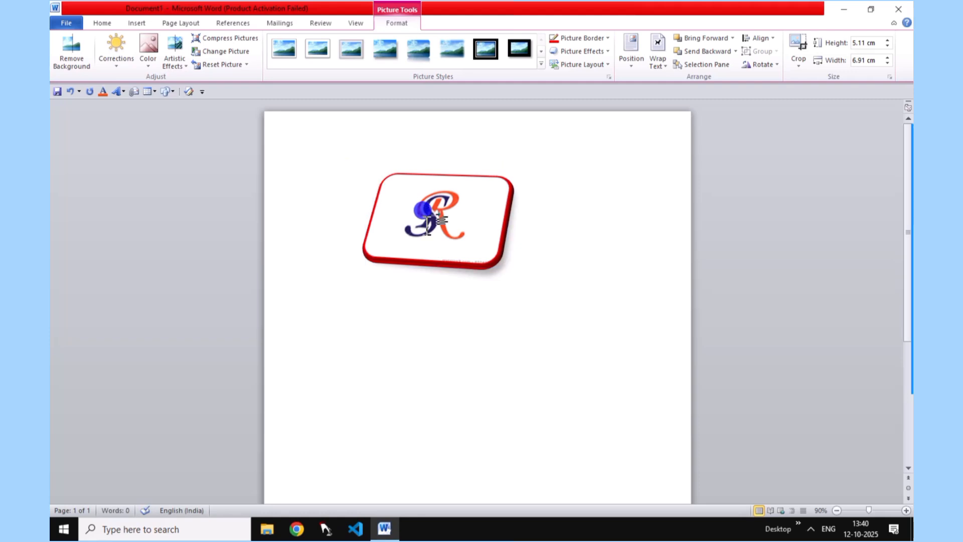
left_click(483, 258)
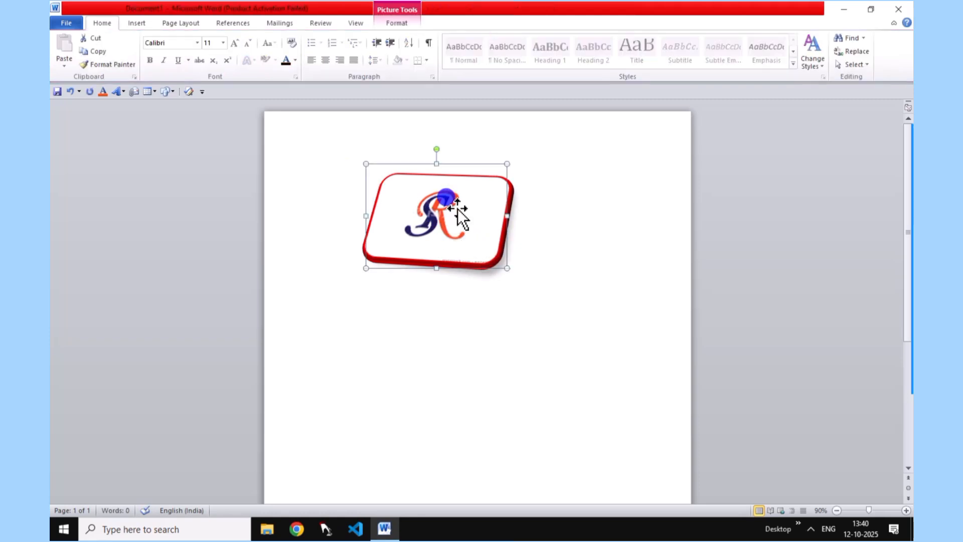
left_click(417, 25)
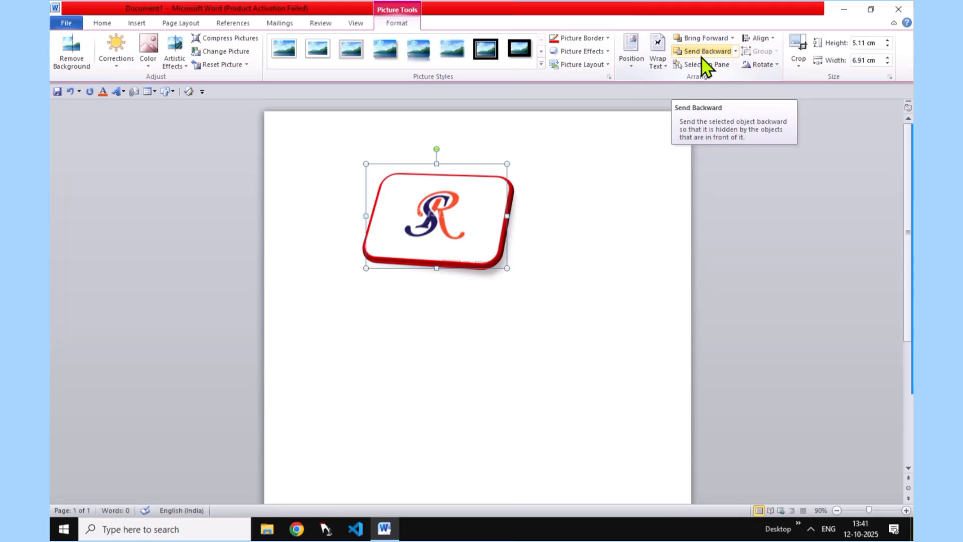
left_click(733, 38)
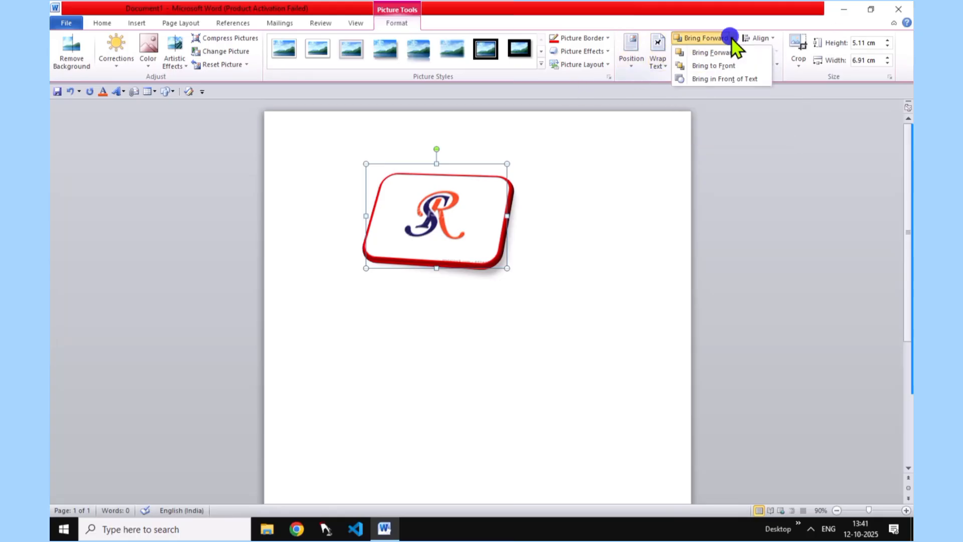
left_click(728, 65)
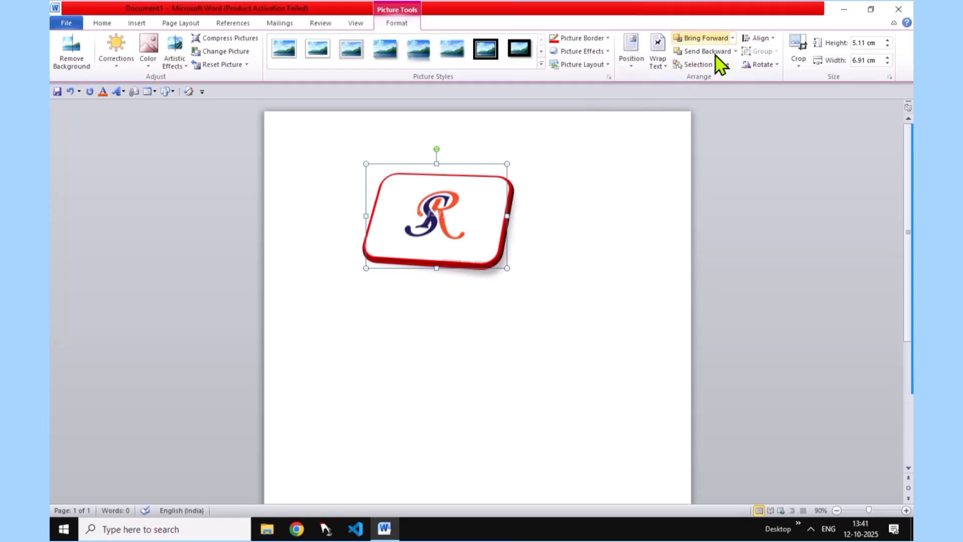
Select the entire page content and delete it to leave a blank page
left_click(146, 23)
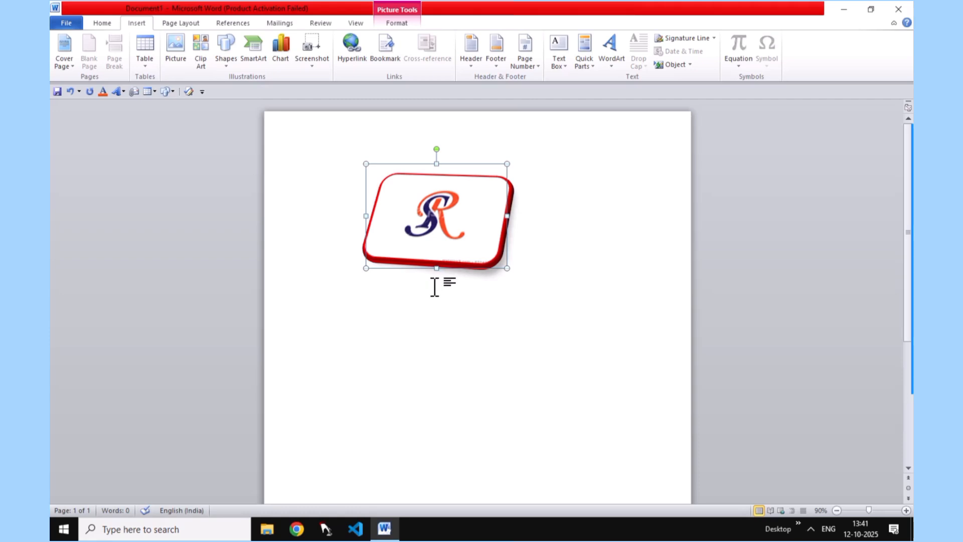
key("ctrl+a")
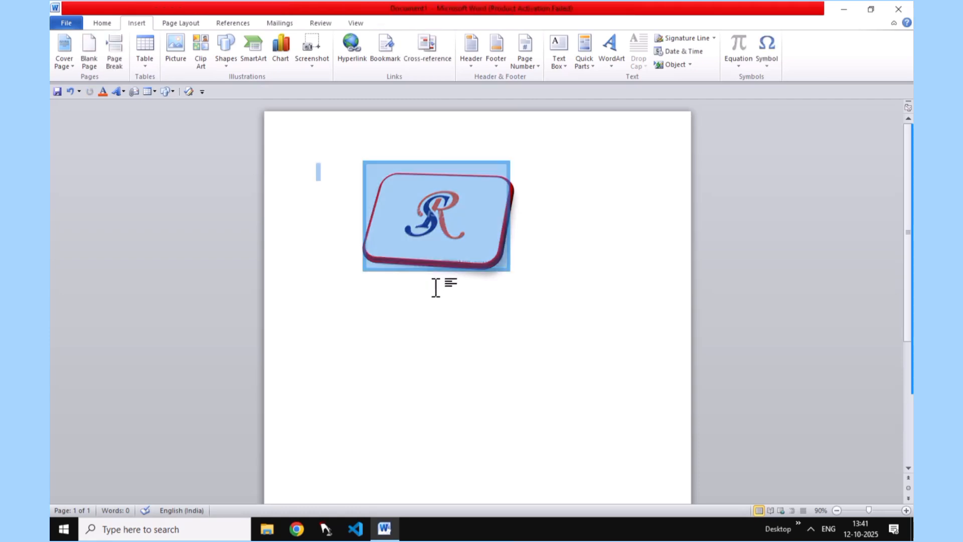
key("Delete")
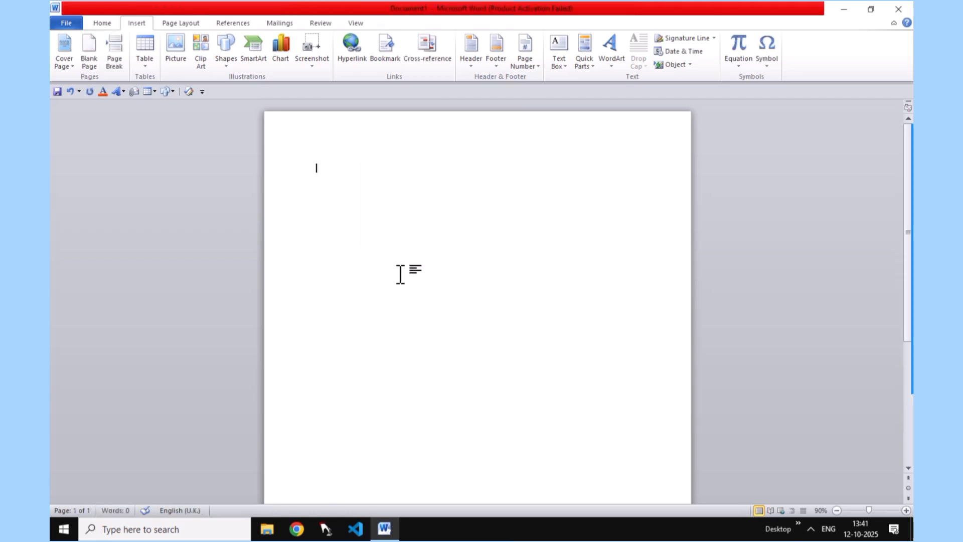
Open the clip art search and list all available clips by searching with the keyword cleared
left_click(201, 68)
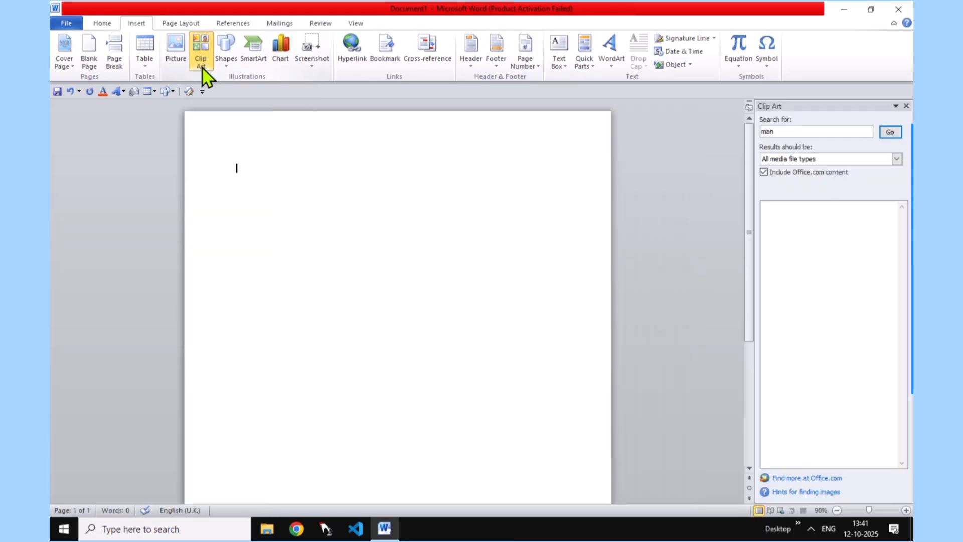
left_click(907, 106)
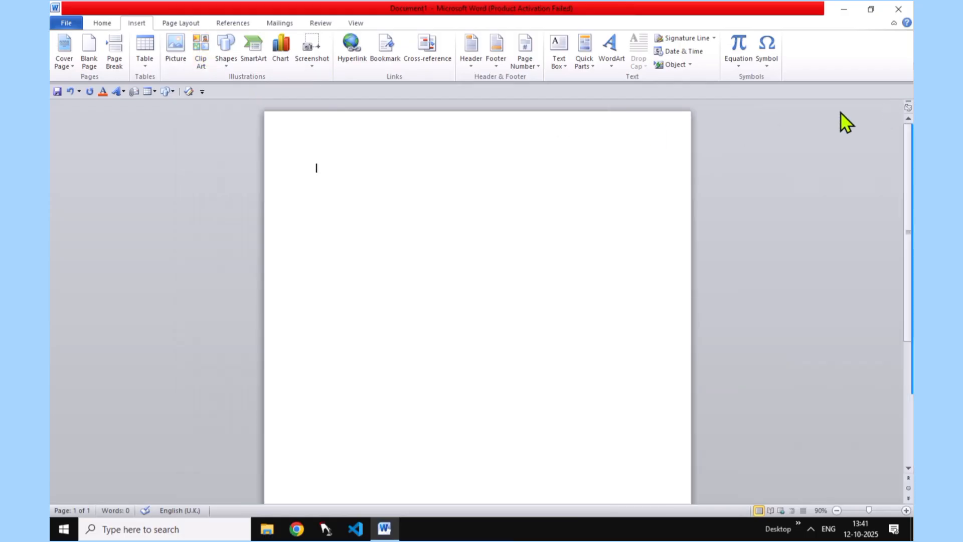
left_click(206, 61)
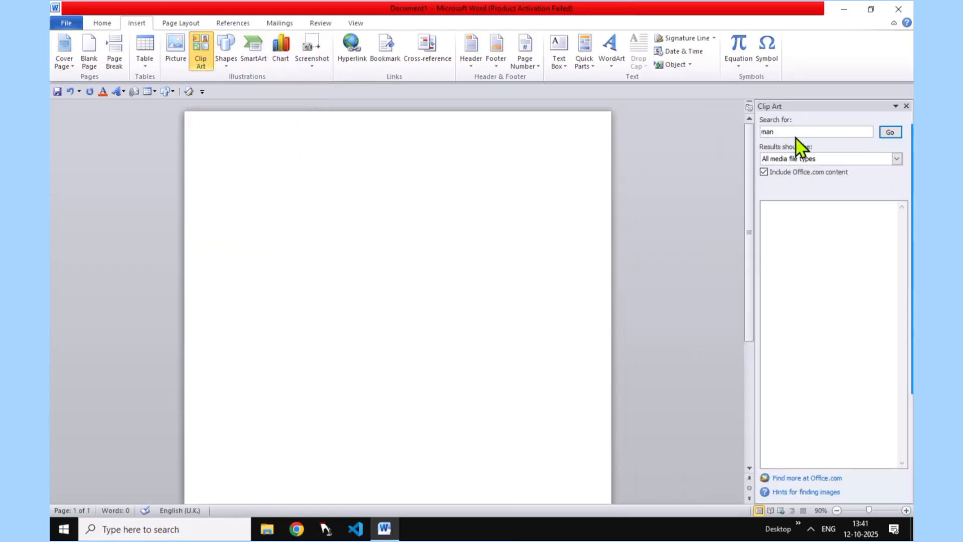
double_click(775, 134)
key("BackSpace")
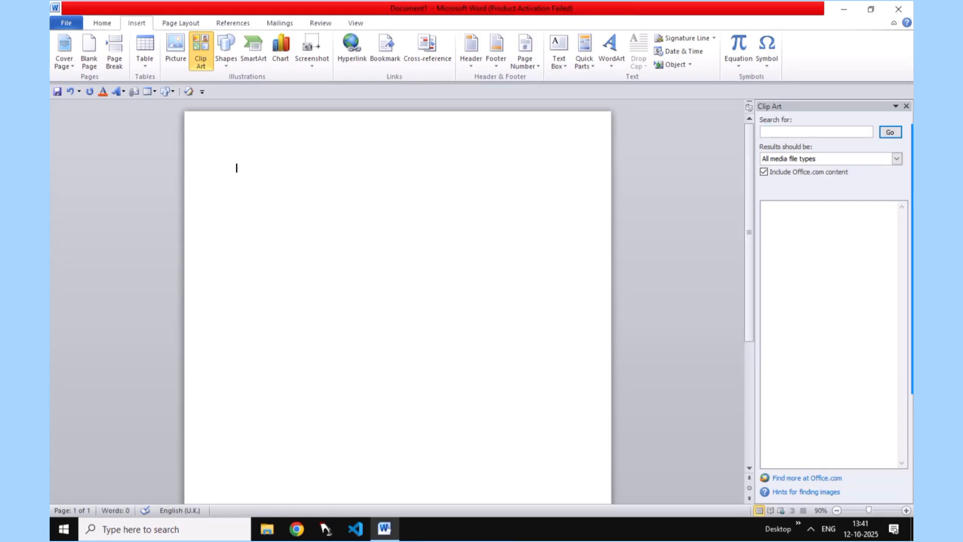
key("Return")
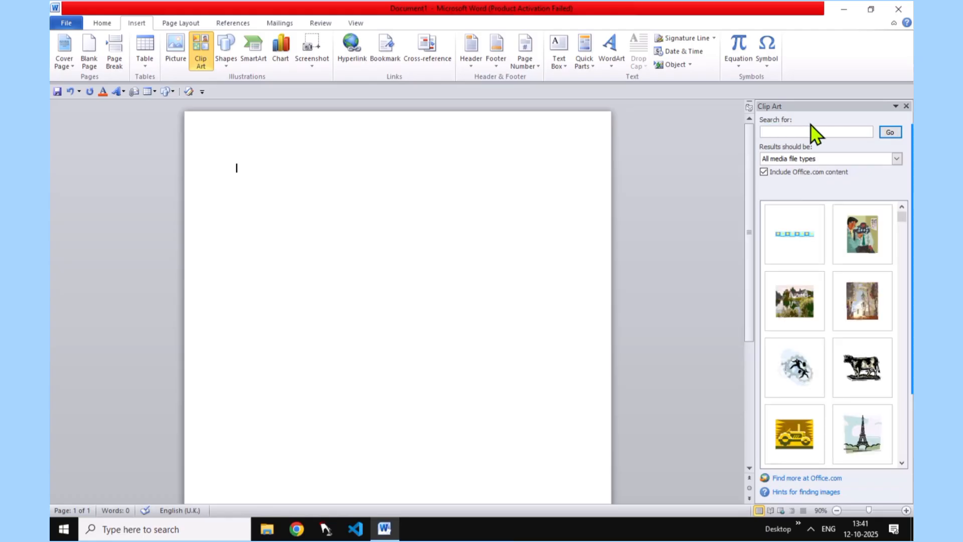
Search the clip art for COMPUTER and insert the blue globe computer, brown desktop computer and woman-at-computer clips
type("COMPUTER")
key("Return")
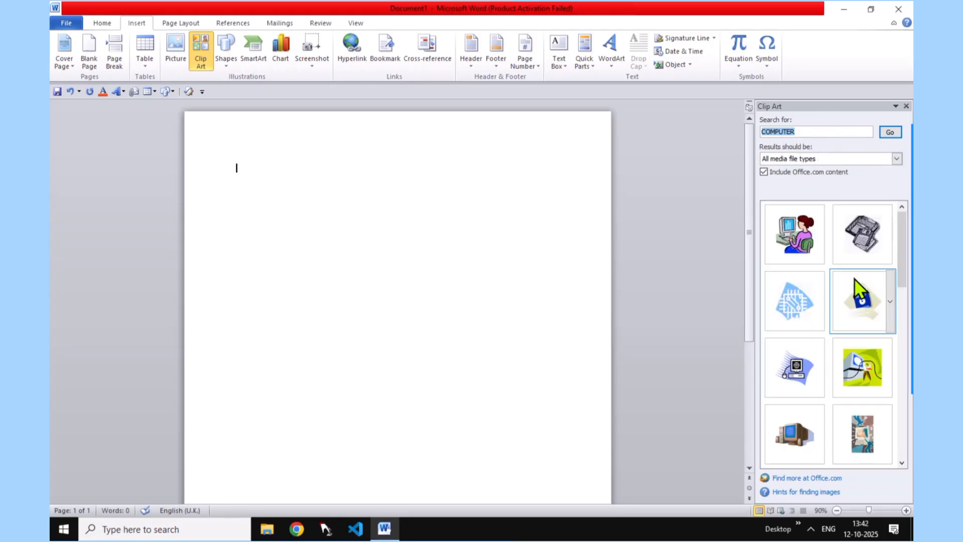
left_click(788, 357)
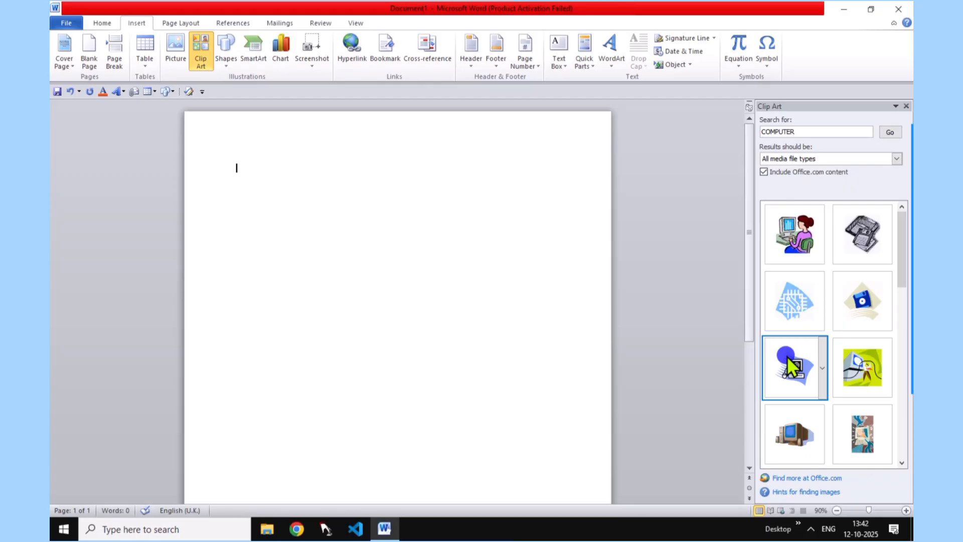
left_click_drag(788, 357, 426, 239)
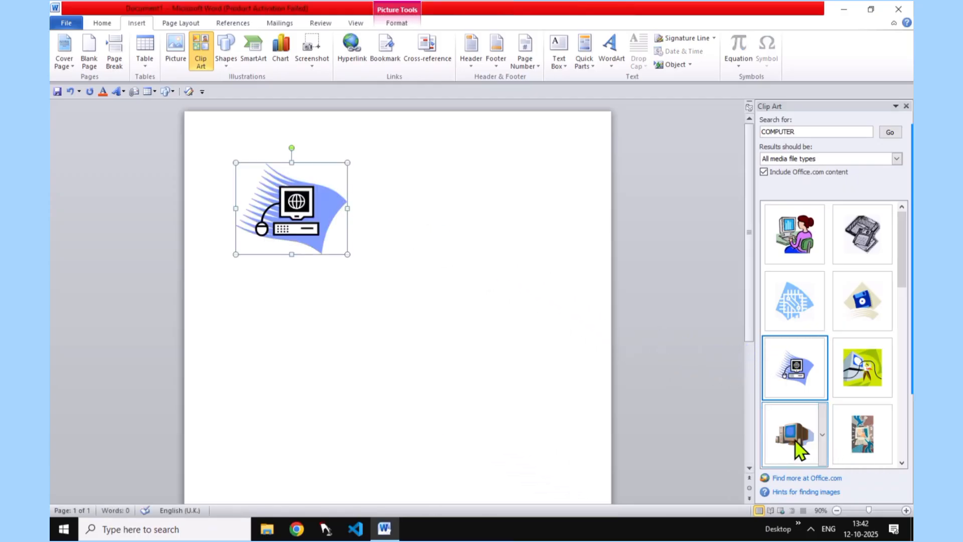
left_click_drag(795, 439, 429, 207)
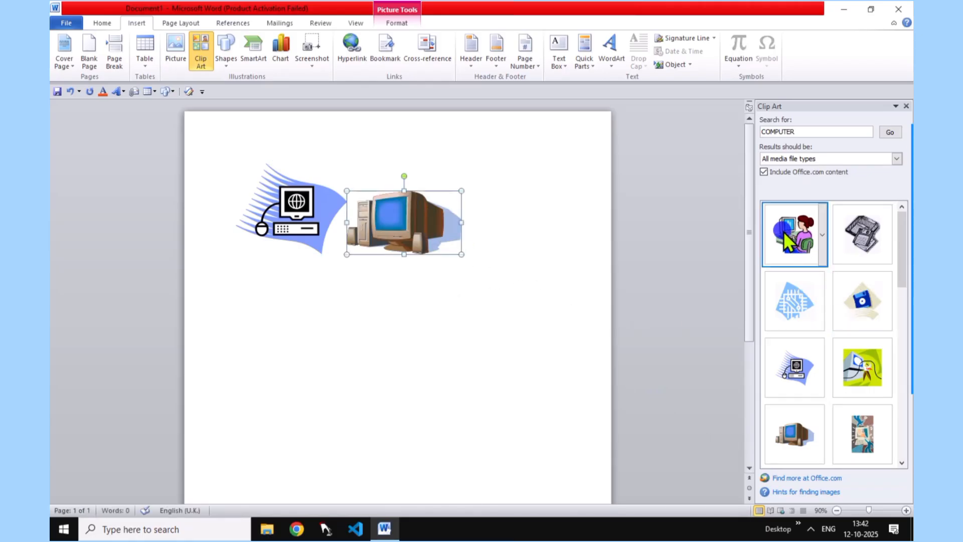
left_click_drag(784, 231, 467, 302)
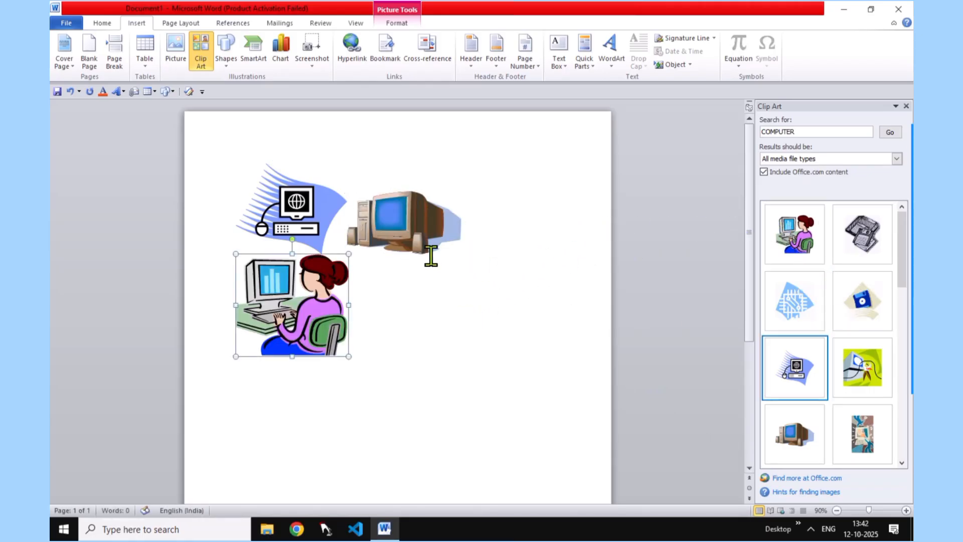
Select the clip of the woman at the computer and show its picture formatting options
left_click(290, 296)
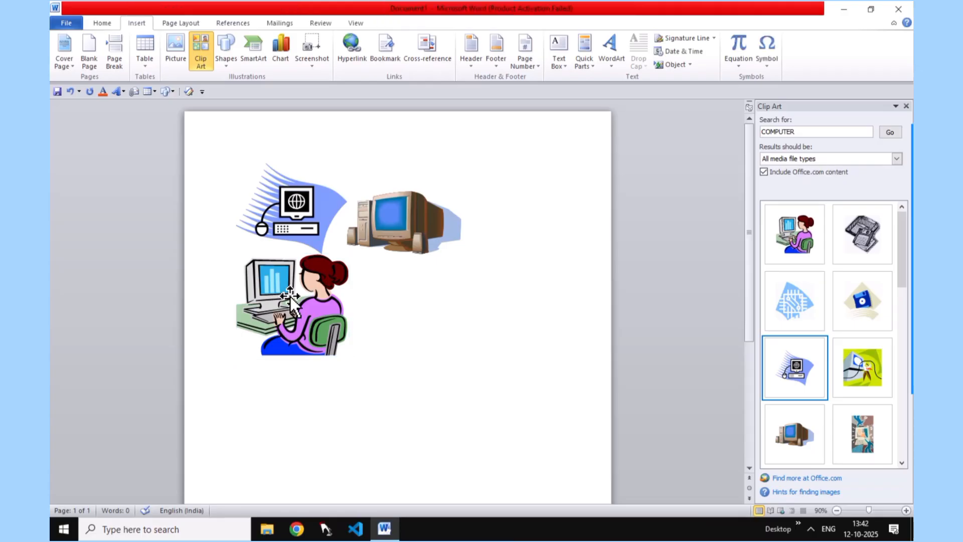
left_click(313, 302)
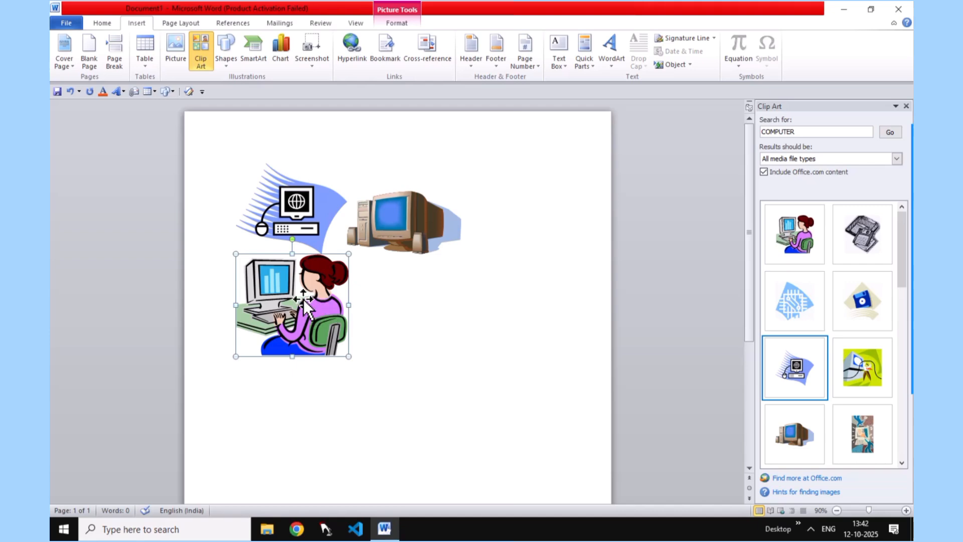
left_click(487, 296)
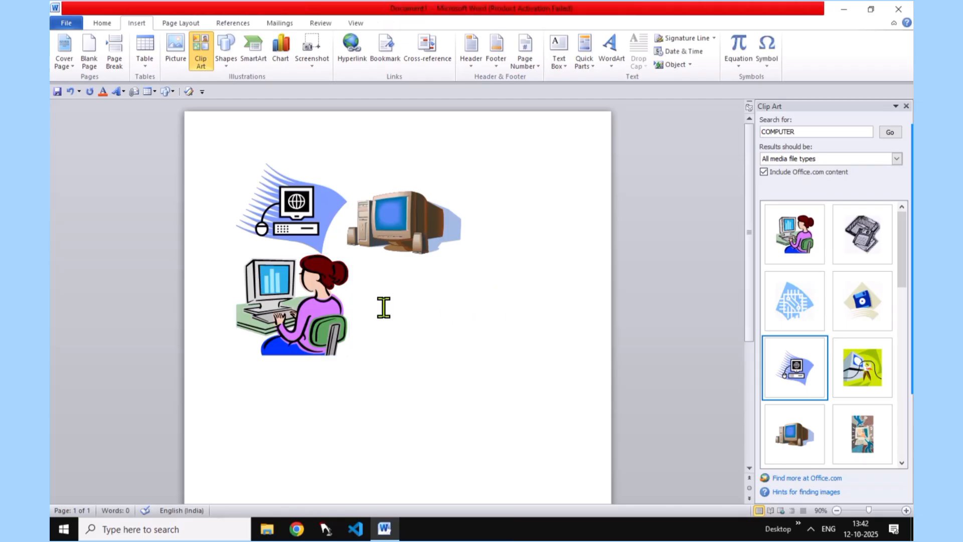
left_click(318, 291)
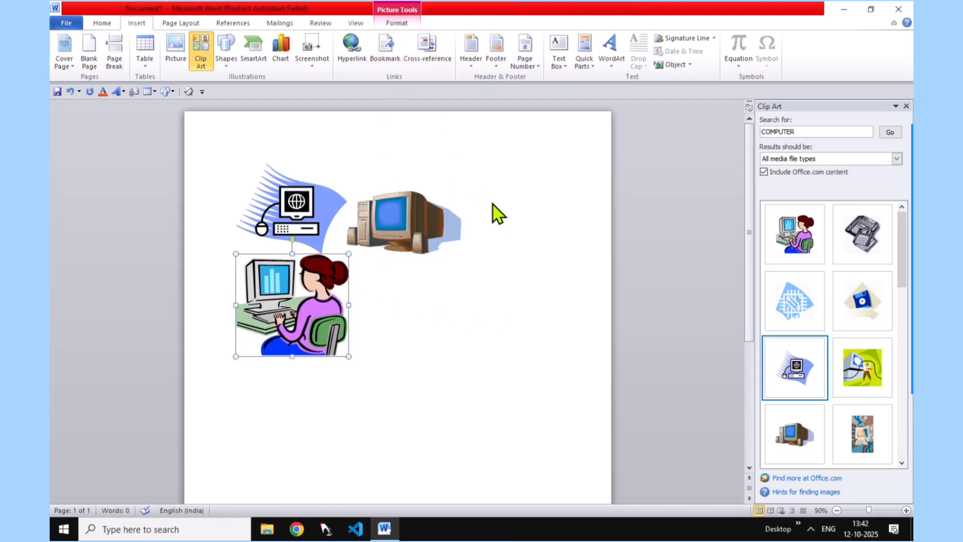
left_click(473, 202)
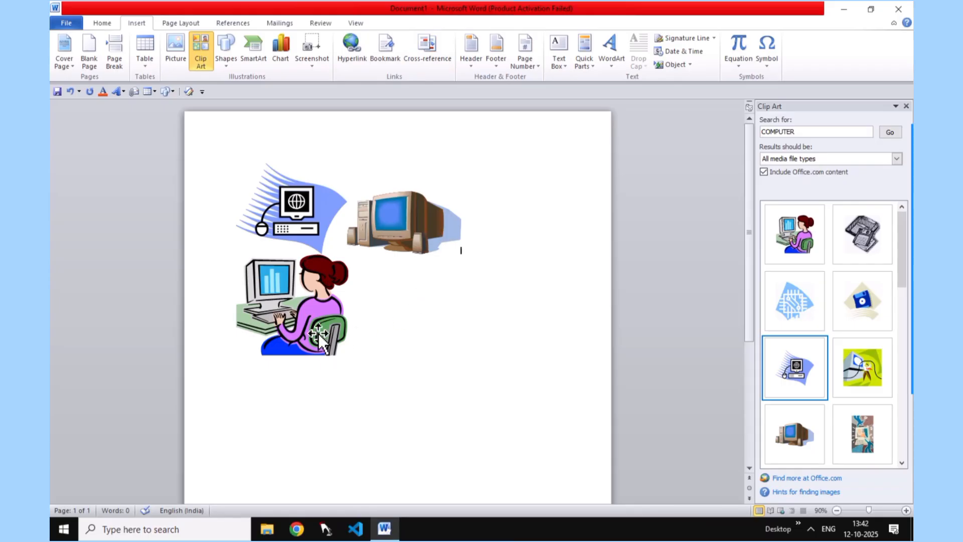
left_click(310, 300)
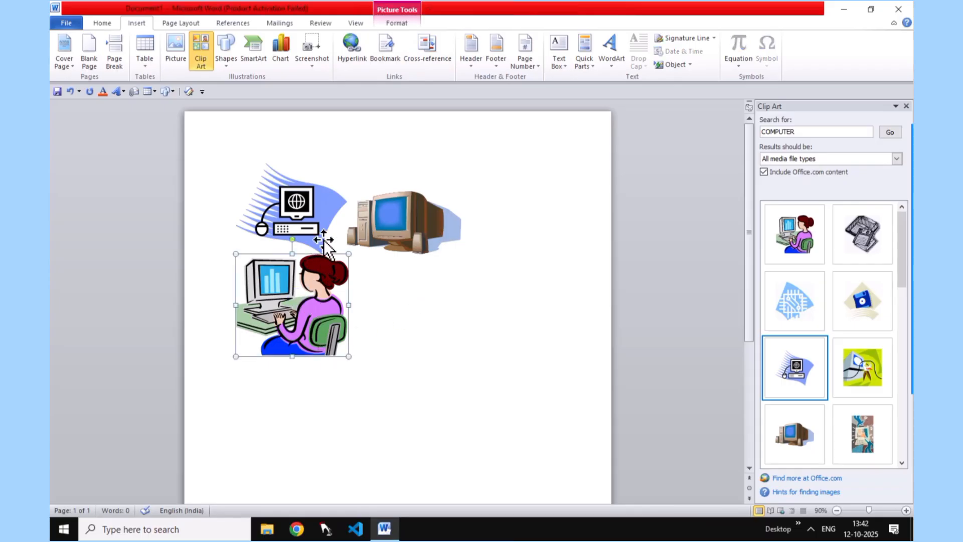
left_click(398, 23)
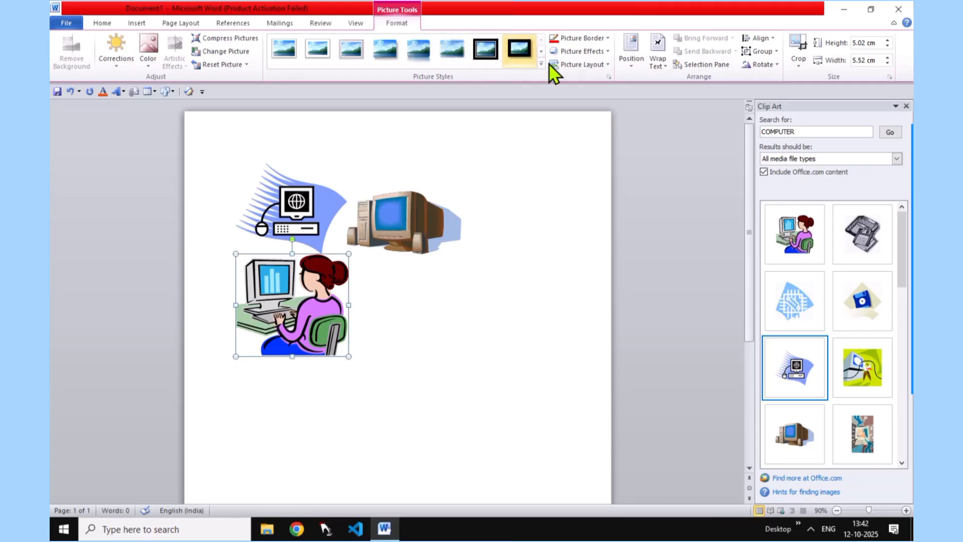
Set the text wrapping of the woman-at-computer clip to In Front of Text
left_click(662, 62)
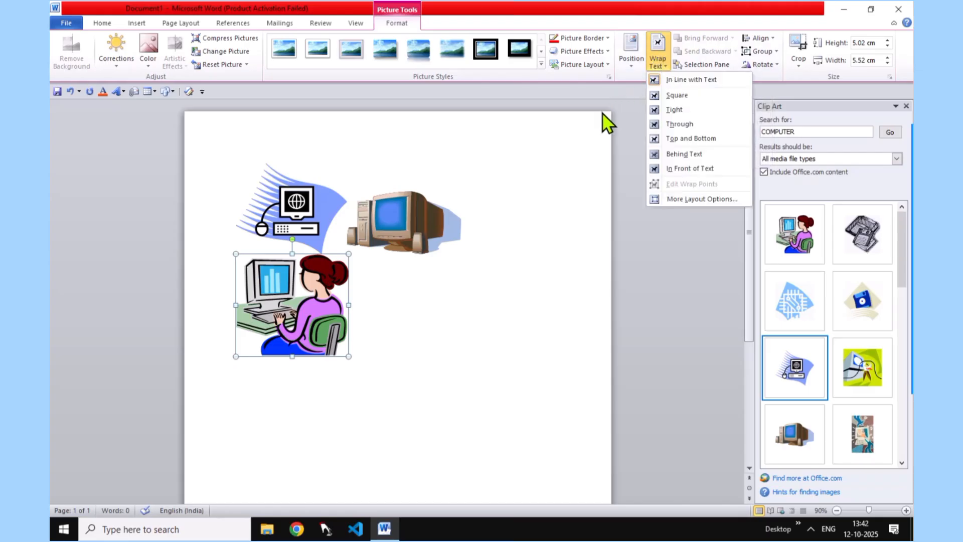
left_click(594, 124)
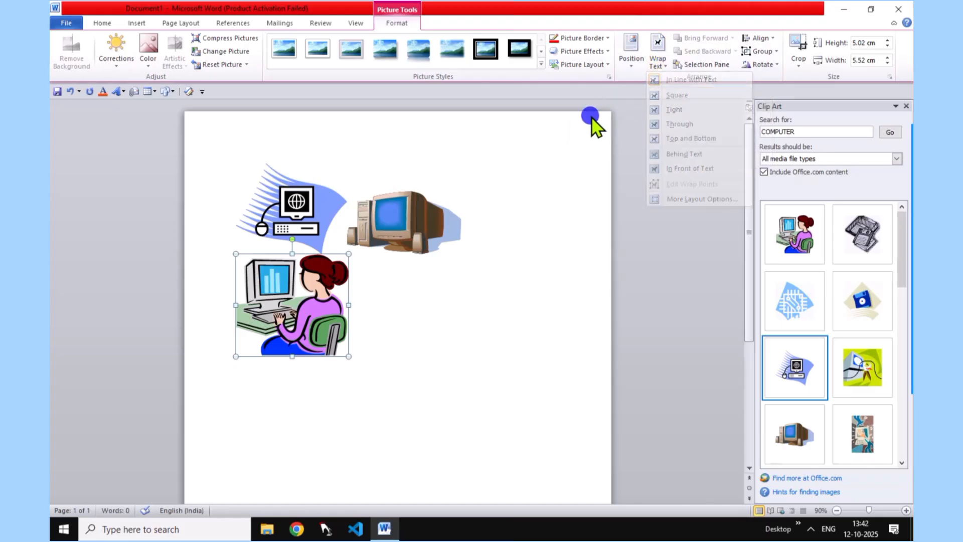
left_click(663, 68)
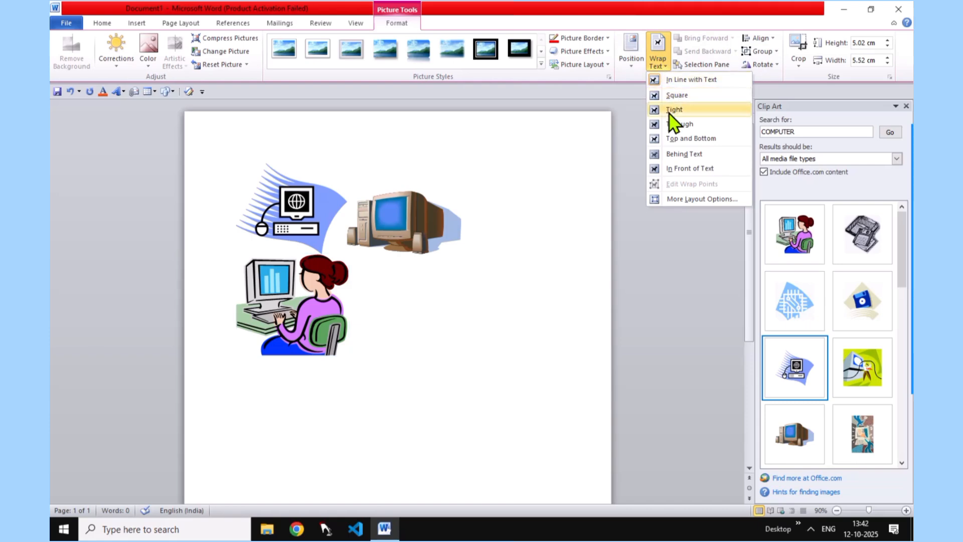
left_click(673, 169)
Nudge the woman-at-computer clip right and up so it overlaps both the blue globe computer and the brown desktop computer clips
key("Right")
key("Right")
key("Right")
key("Right")
key("Right")
key("Right")
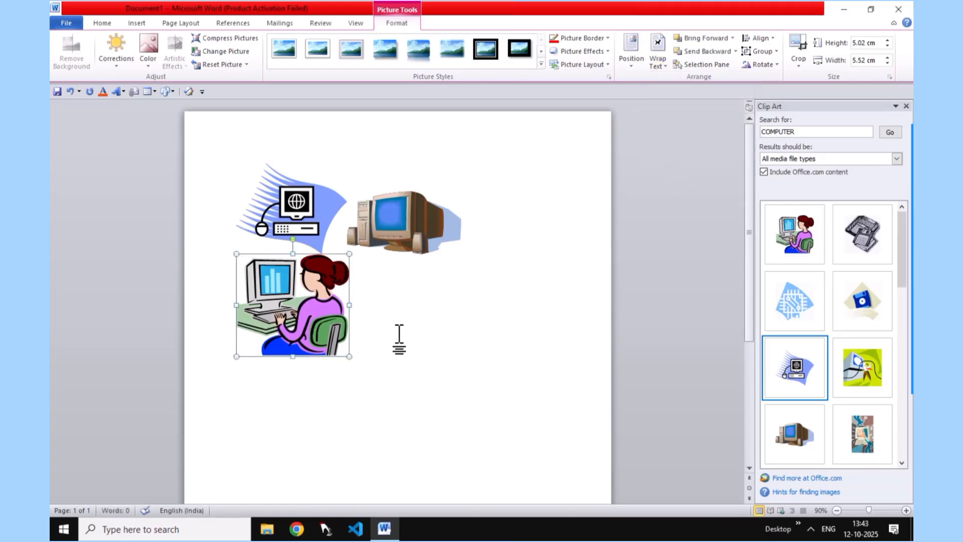
key("Right")
key("Right")
key("Right")
key("Right")
key("Right")
key("Right")
key("Right")
key("Right")
key("Right")
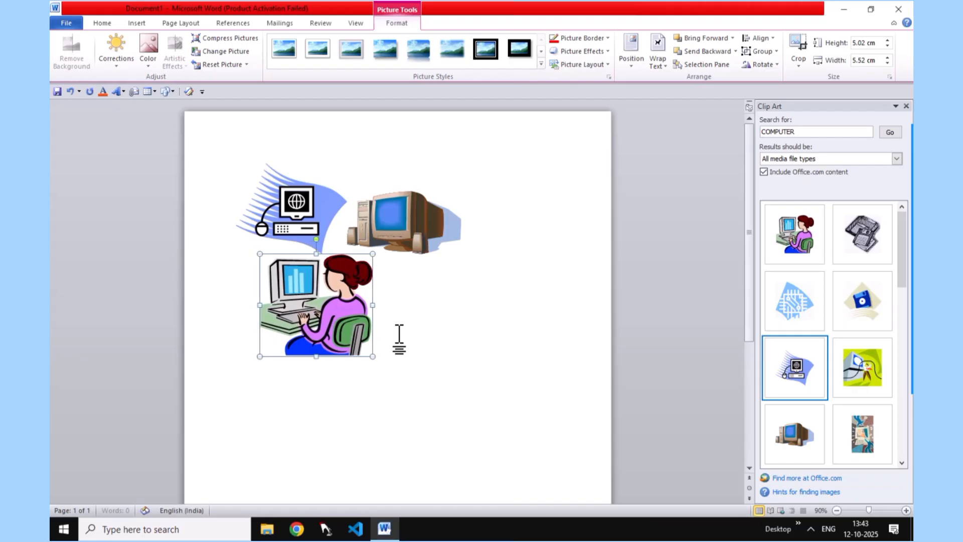
key("Up")
key("Up")
key("Up")
key("Up")
key("Up")
key("Up")
key("Up")
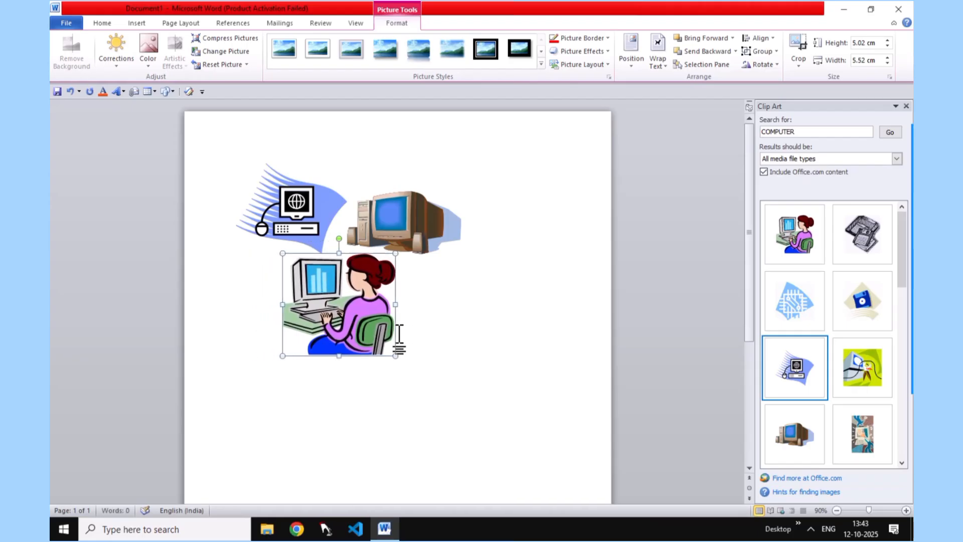
key("Up")
key("Up")
key("Up")
key("Up")
key("Up")
key("Up")
key("Up")
key("Up")
key("Up")
key("Up")
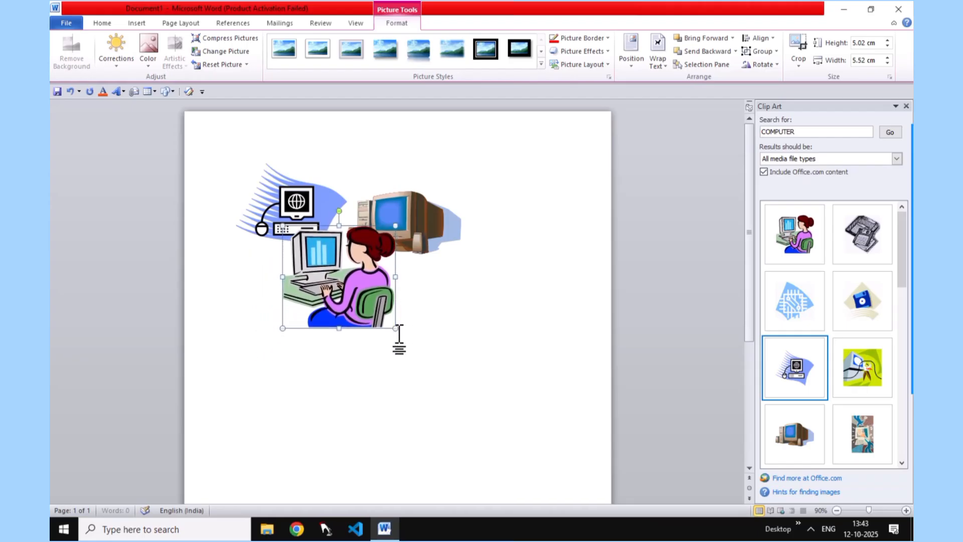
key("Up")
key("Up")
key("Up")
key("Up")
key("Up")
key("Up")
key("Up")
key("Up")
key("Up")
key("Up")
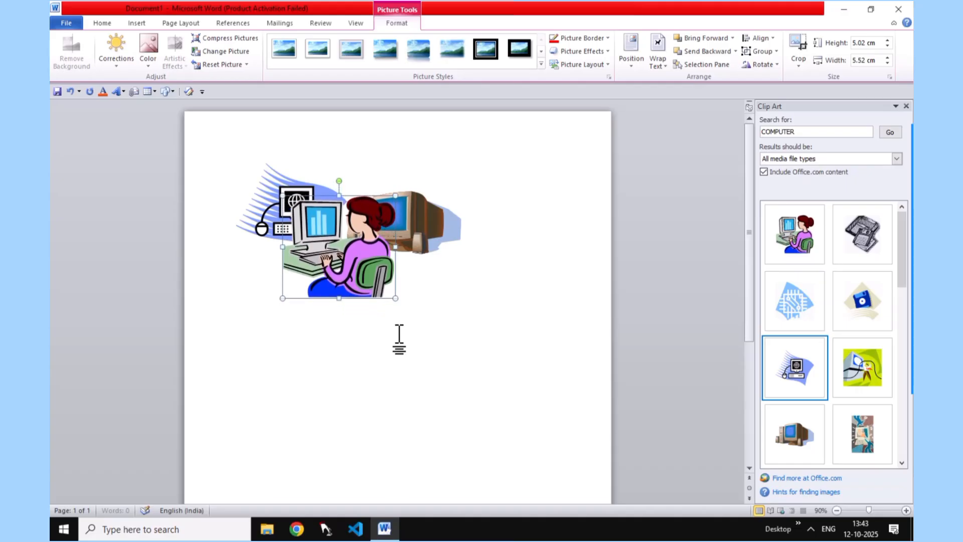
key("Up")
key("Up")
key("Up")
key("Up")
key("Up")
key("Up")
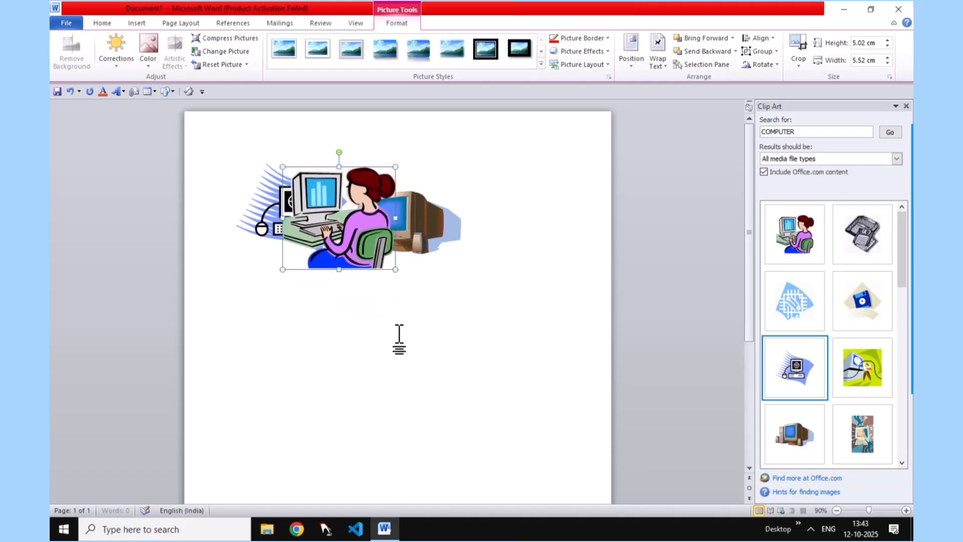
key("Right")
key("Right")
key("Right")
key("Right")
key("Right")
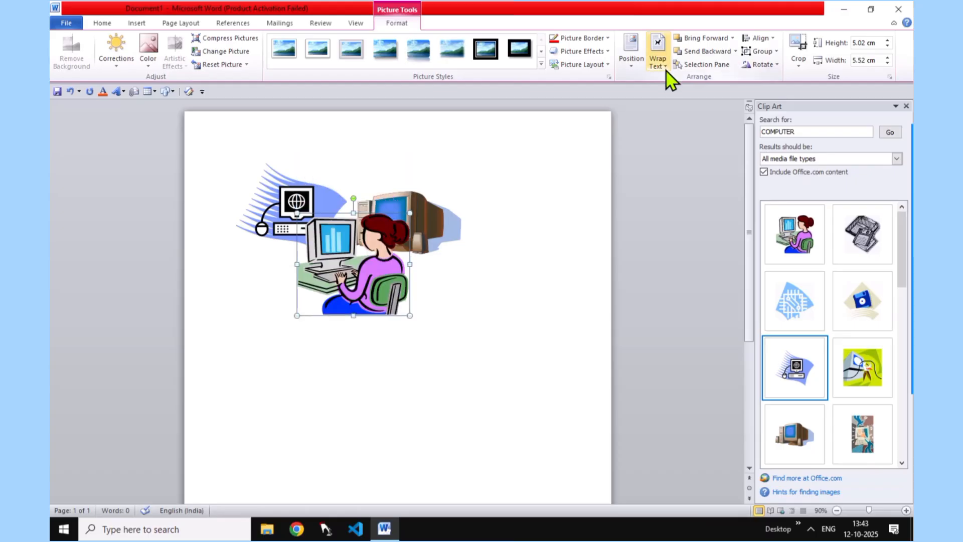
Select the brown desktop computer clip and preview its In Front of Text wrapping without applying it
left_click(498, 245)
left_click(430, 232)
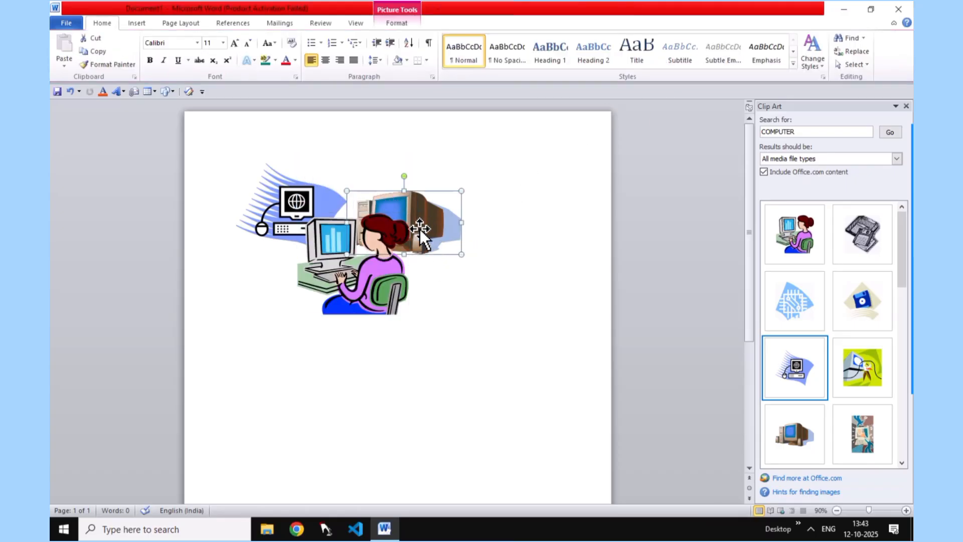
left_click(484, 198)
left_click(365, 198)
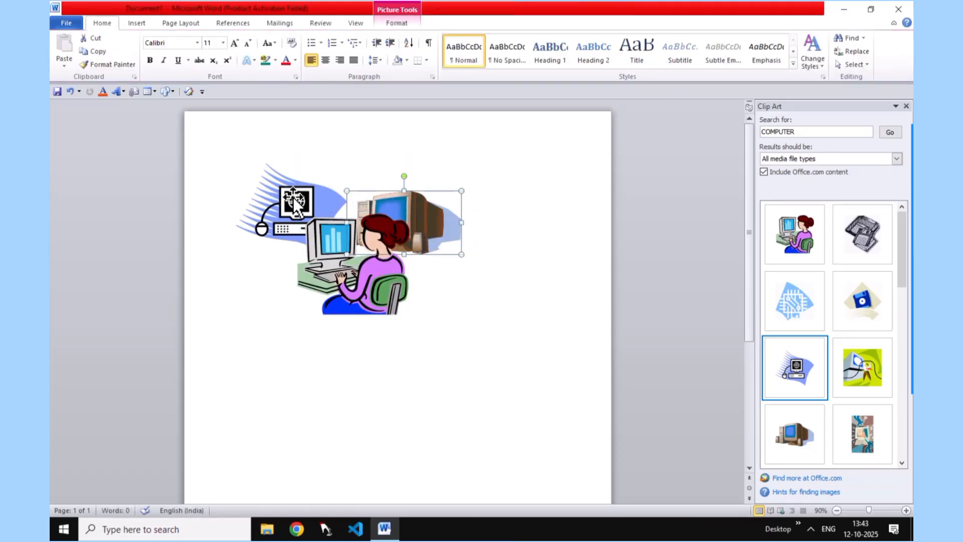
left_click(480, 196)
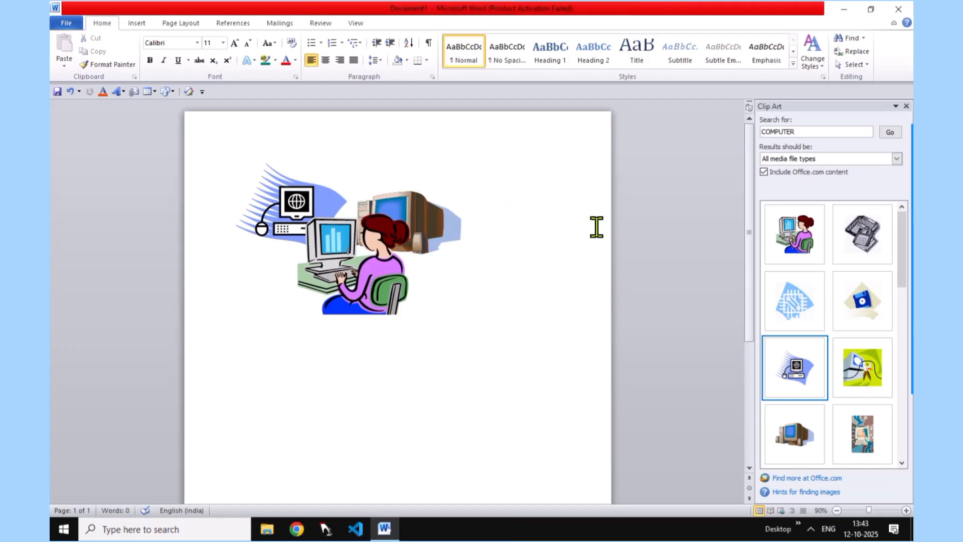
left_click(442, 215)
left_click(397, 23)
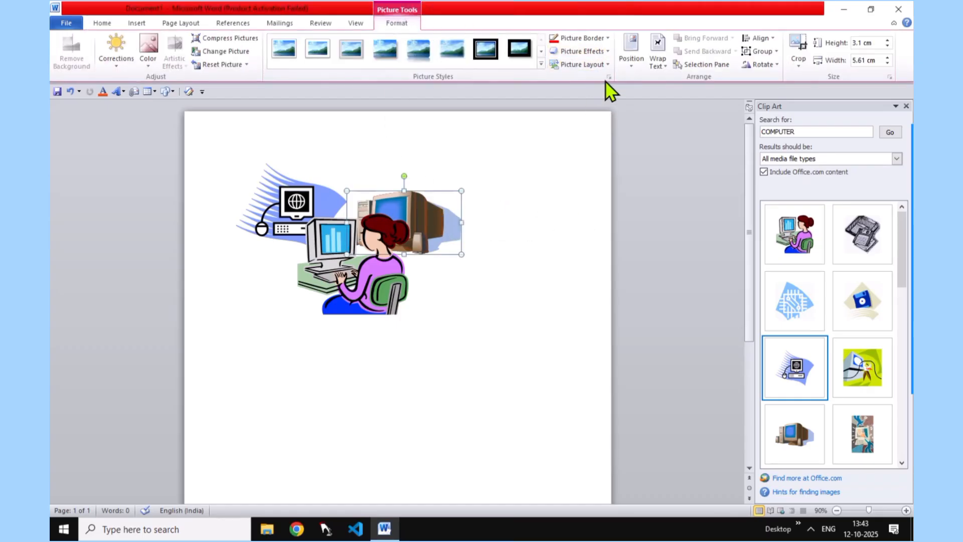
left_click(668, 70)
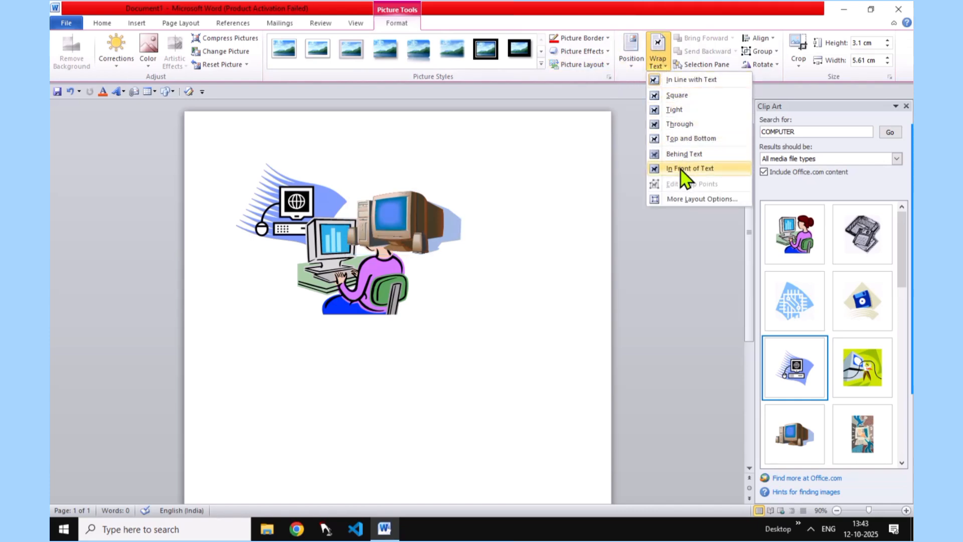
left_click(396, 293)
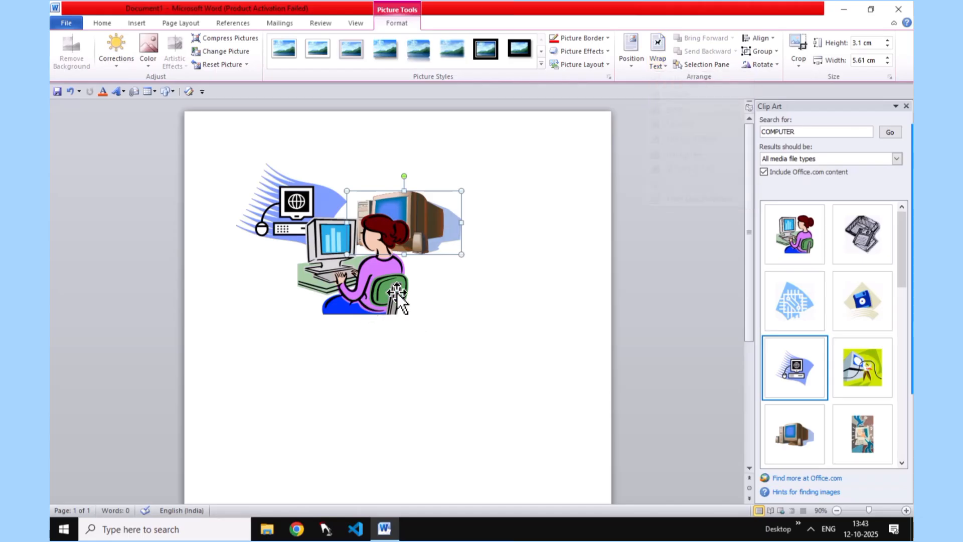
Nudge the woman-at-computer clip straight down until it sits below the other two clips
left_click(380, 284)
key("Down")
key("Down")
key("Down")
key("Down")
key("Down")
key("Down")
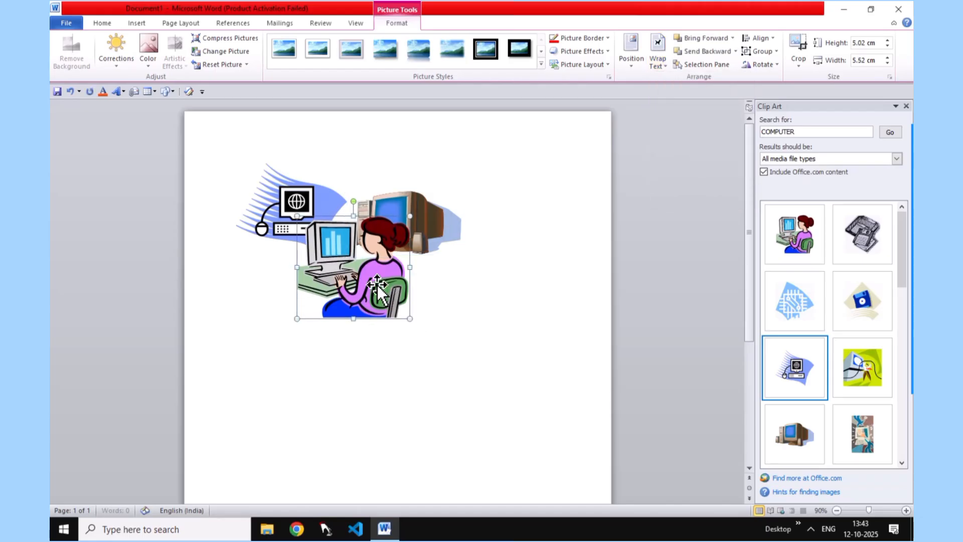
key("Down")
key("Down")
key("Down")
key("Down")
key("Down")
key("Down")
key("Down")
key("Down")
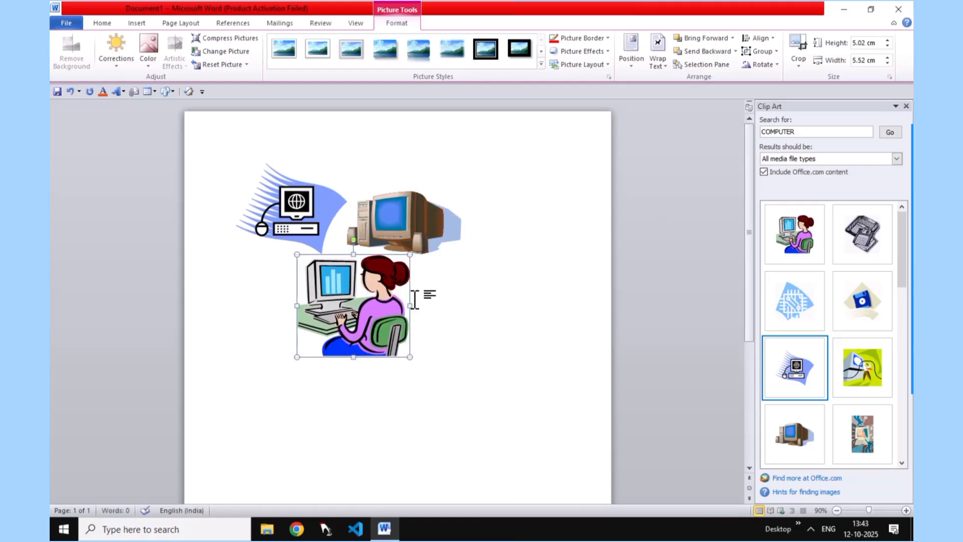
Preview the woman clip's other wrapping options but keep In Front of Text, and apply the same wrapping to the brown desktop computer clip
left_click(669, 68)
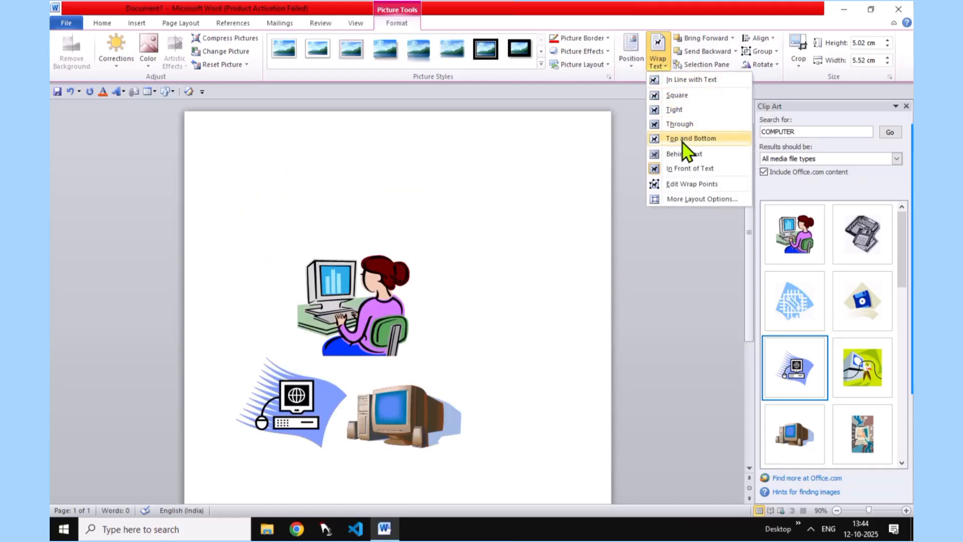
left_click(685, 169)
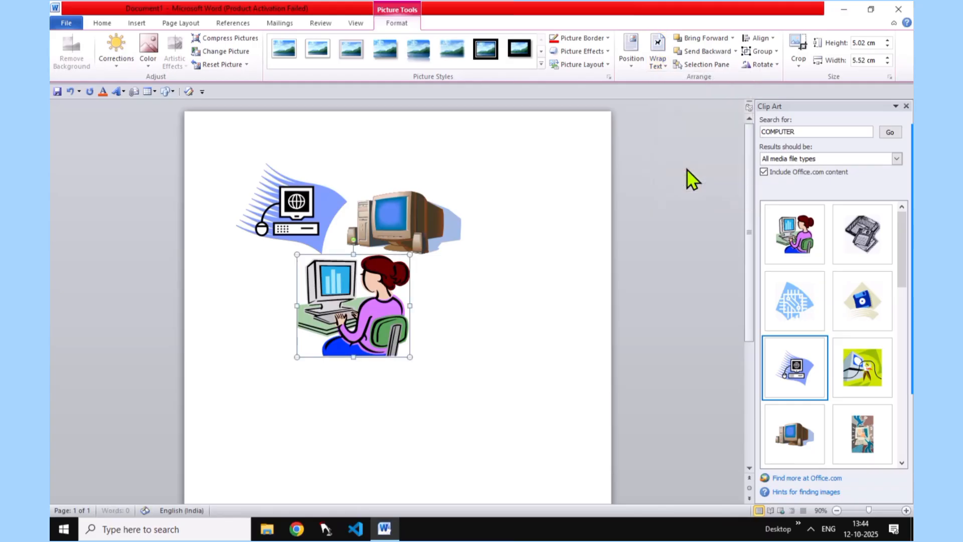
left_click(442, 225)
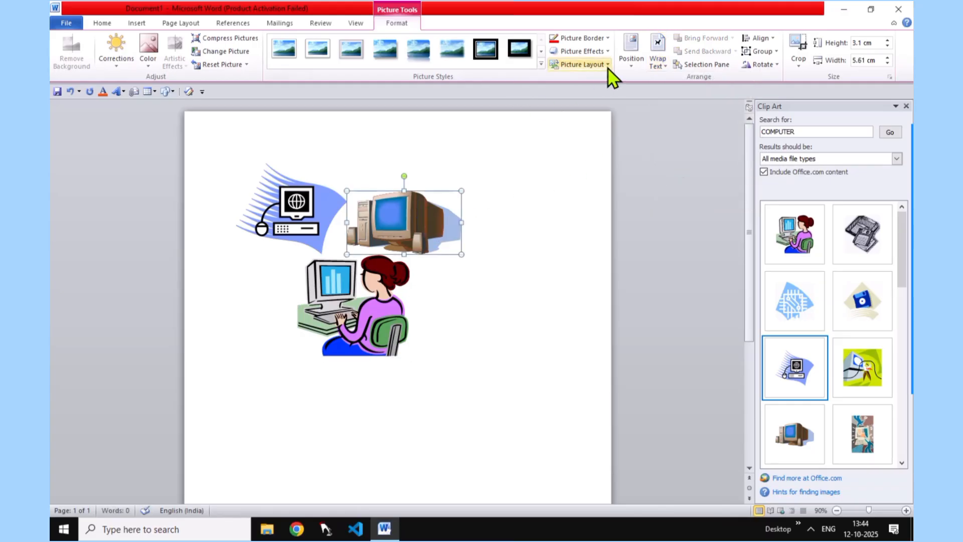
left_click(662, 62)
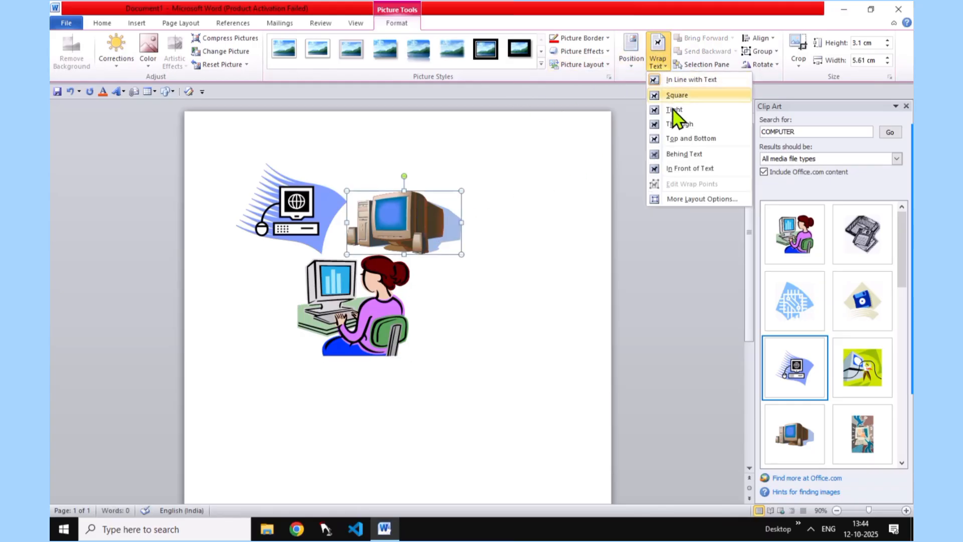
left_click(682, 171)
Nudge the brown desktop computer clip down and left so it covers the upper part of the woman-at-computer clip
key("Down")
key("Down")
key("Down")
key("Down")
key("Down")
key("Down")
key("Down")
key("Down")
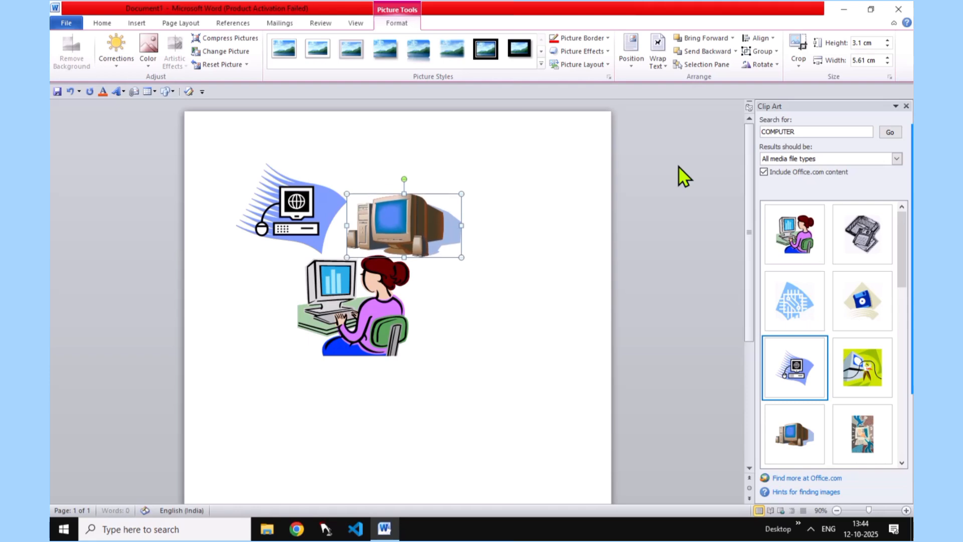
key("Down")
key("Down")
key("Down")
key("Down")
key("Down")
key("Down")
key("Down")
key("Down")
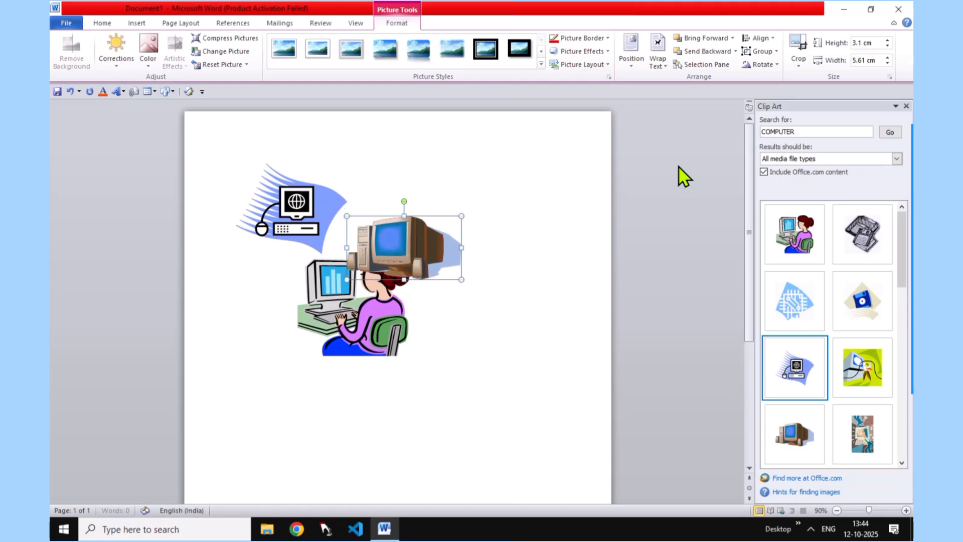
key("Down")
key("Down")
key("Down")
key("Down")
key("Down")
key("Down")
key("Down")
key("Down")
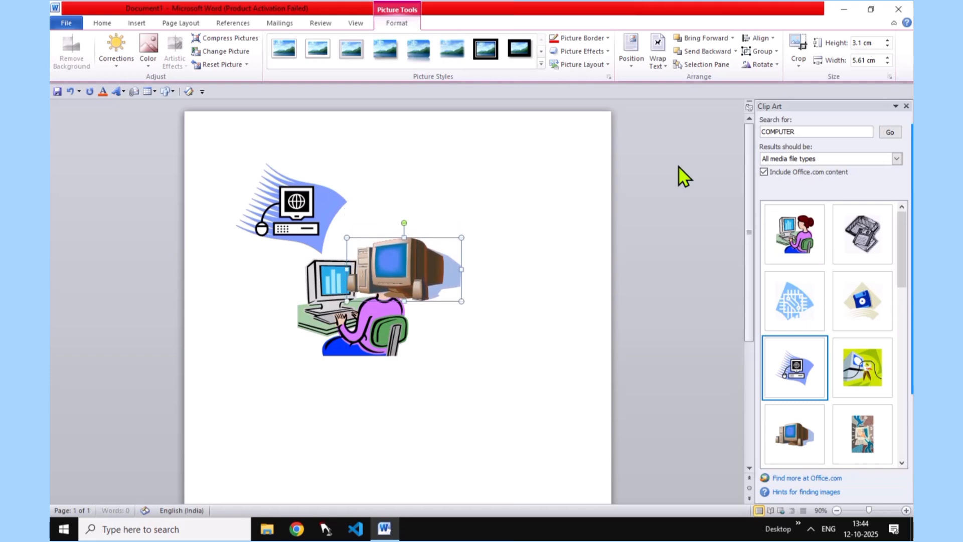
key("Down")
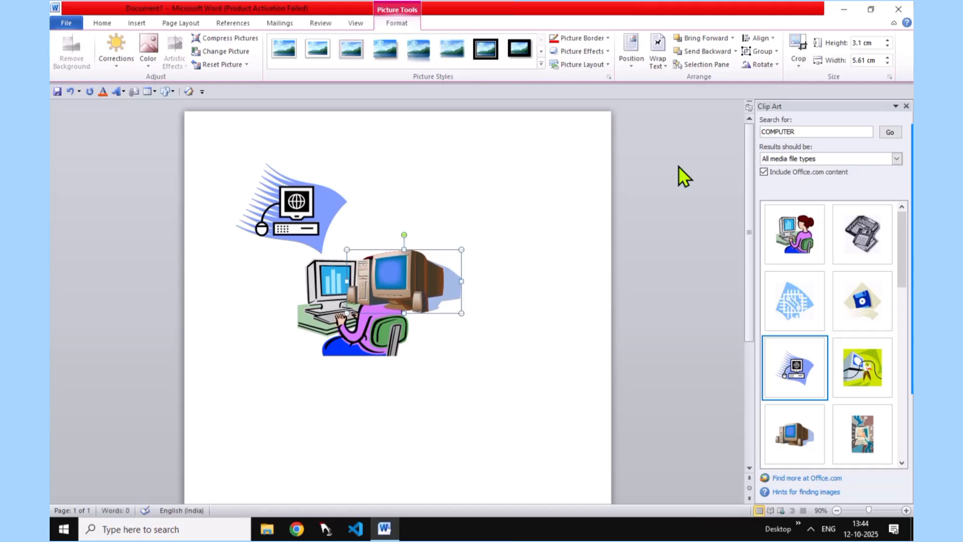
key("Left")
key("Left")
key("Left")
key("Left")
key("Left")
key("Left")
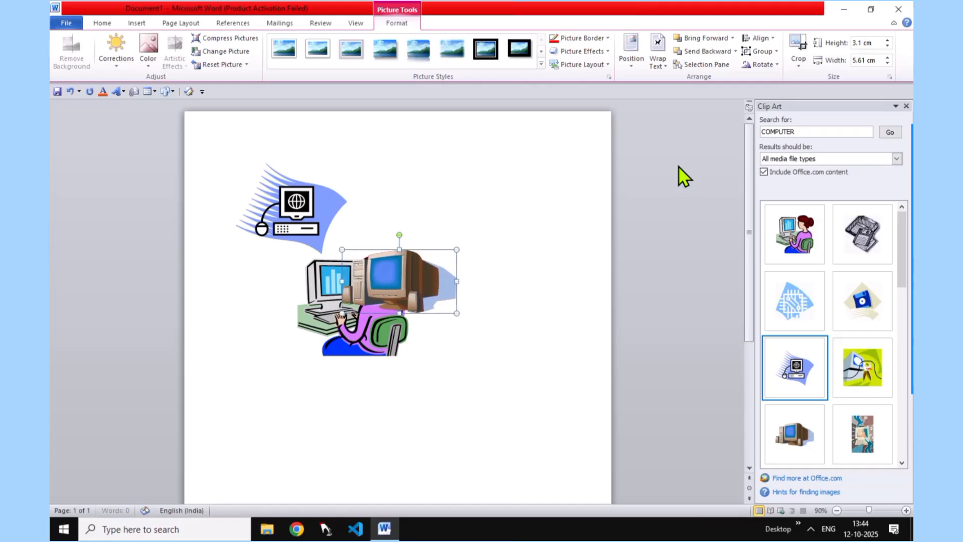
key("Left")
key("Left")
key("Left")
key("Left")
key("Left")
key("Left")
key("Left")
key("Left")
key("Left")
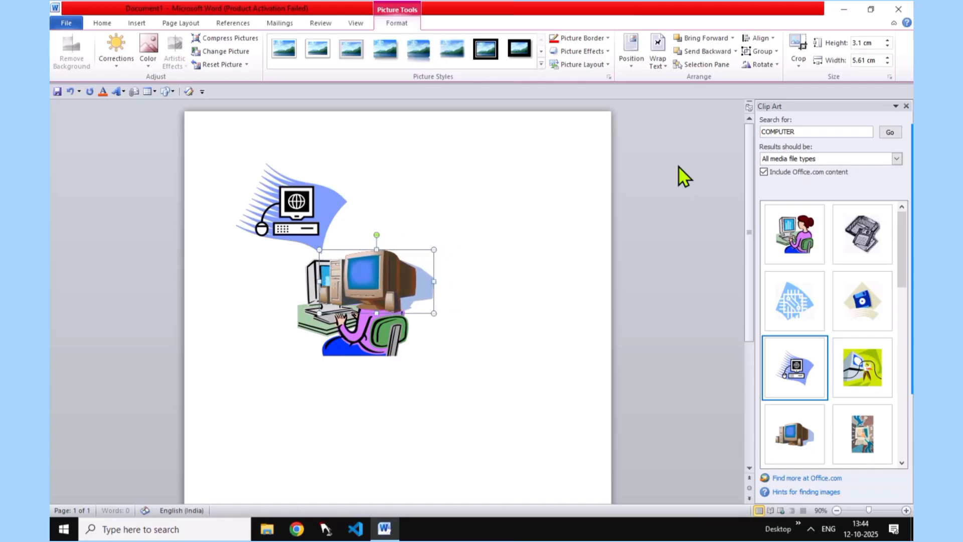
key("Left")
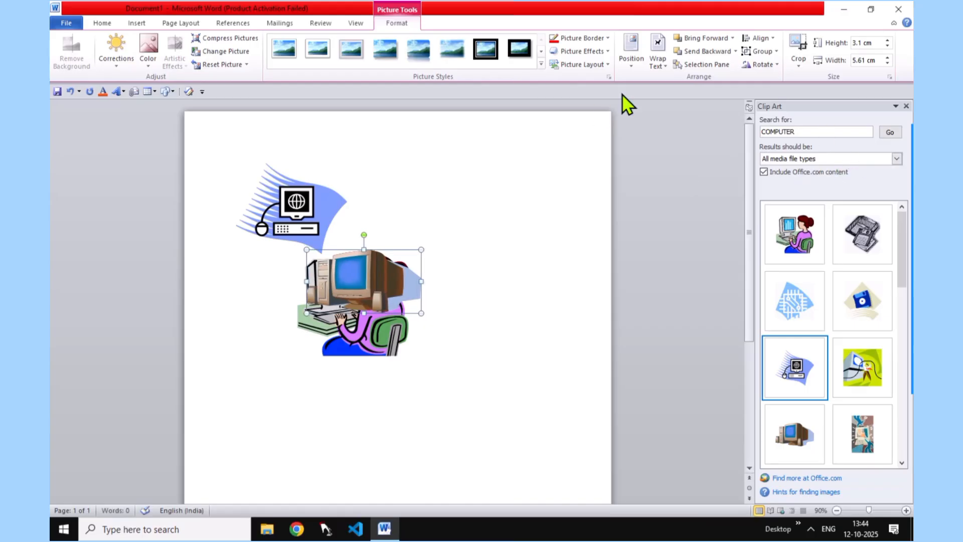
Review the text wrapping options for the brown desktop computer clip without changing the current one
left_click(658, 61)
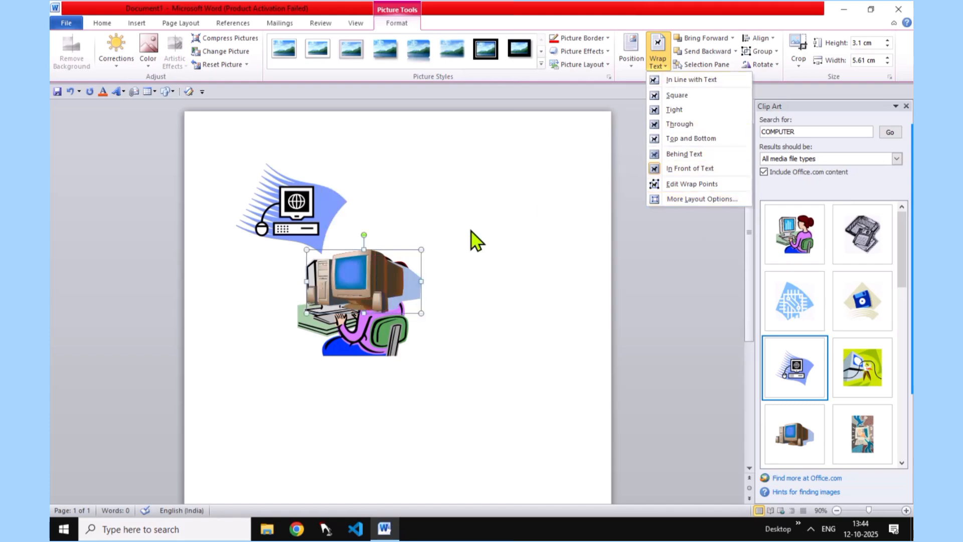
left_click(557, 123)
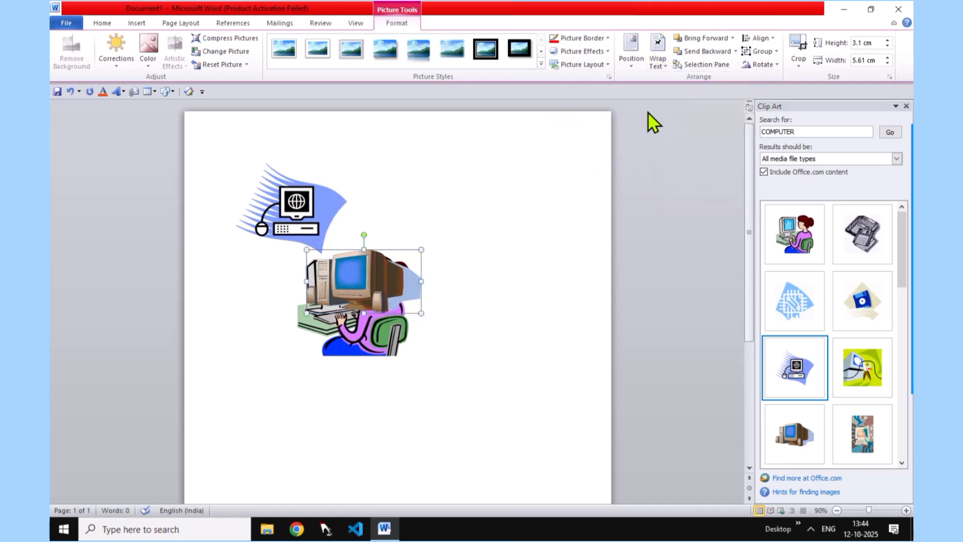
left_click(670, 69)
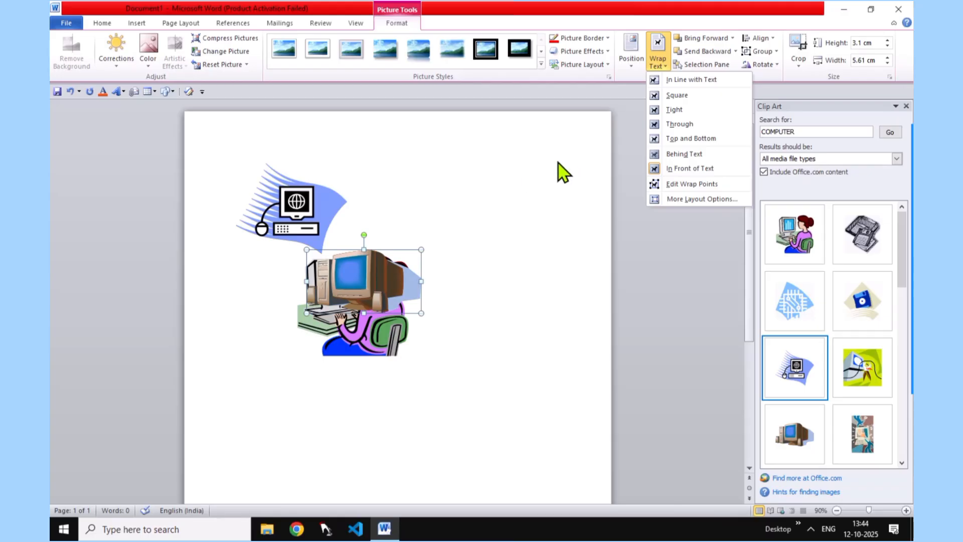
left_click(518, 162)
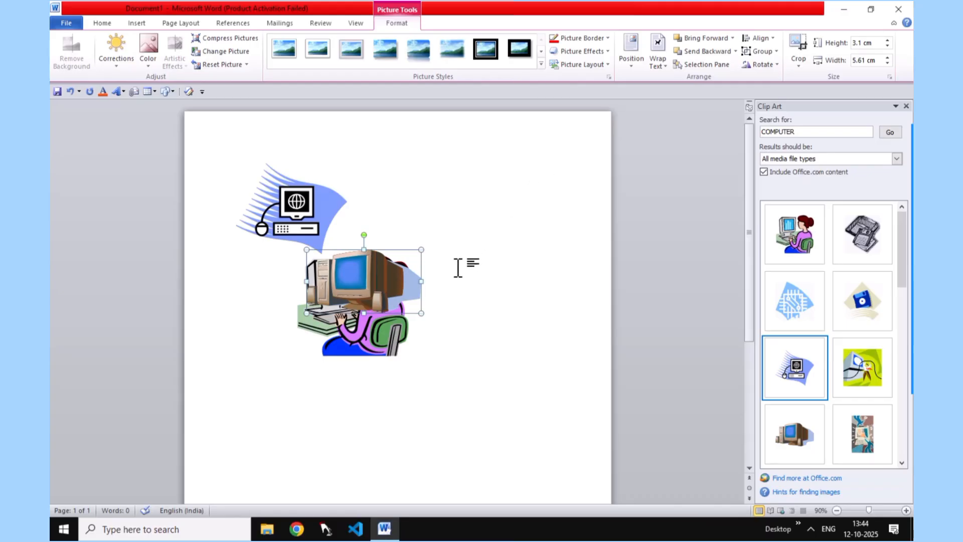
Select all three clips on the page and delete them to leave the document blank
key("ctrl+a")
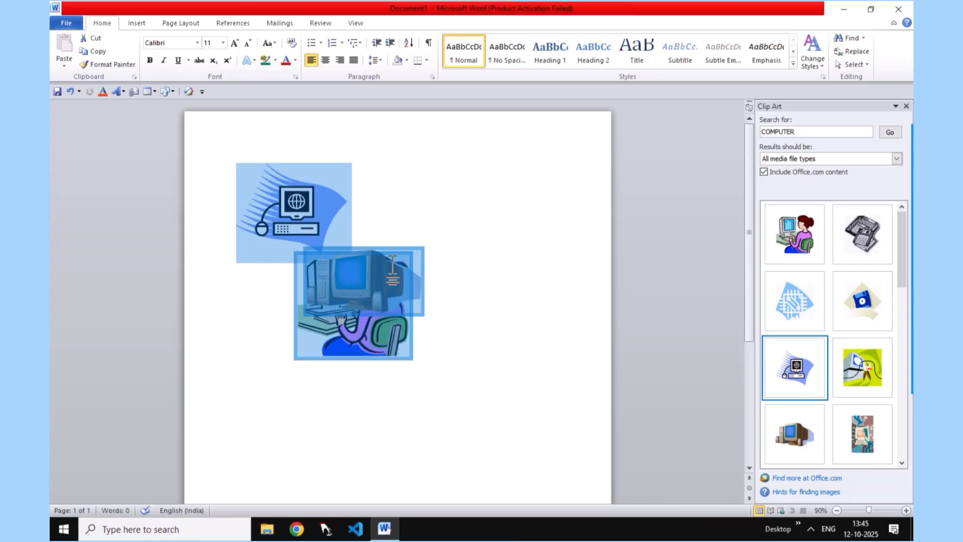
key("Delete")
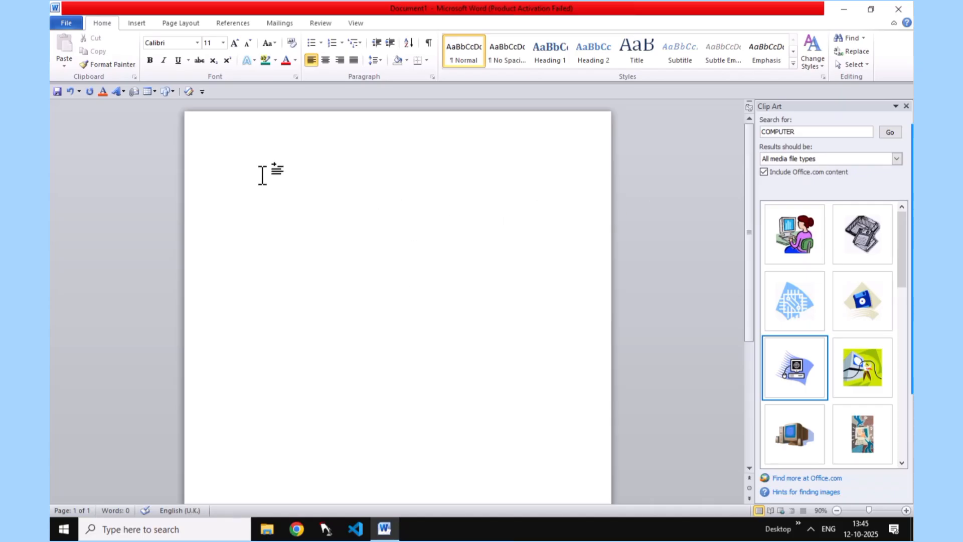
Search the clip art for RABBIT and insert the rabbit clip twice, side by side at the start of the page
left_click(133, 23)
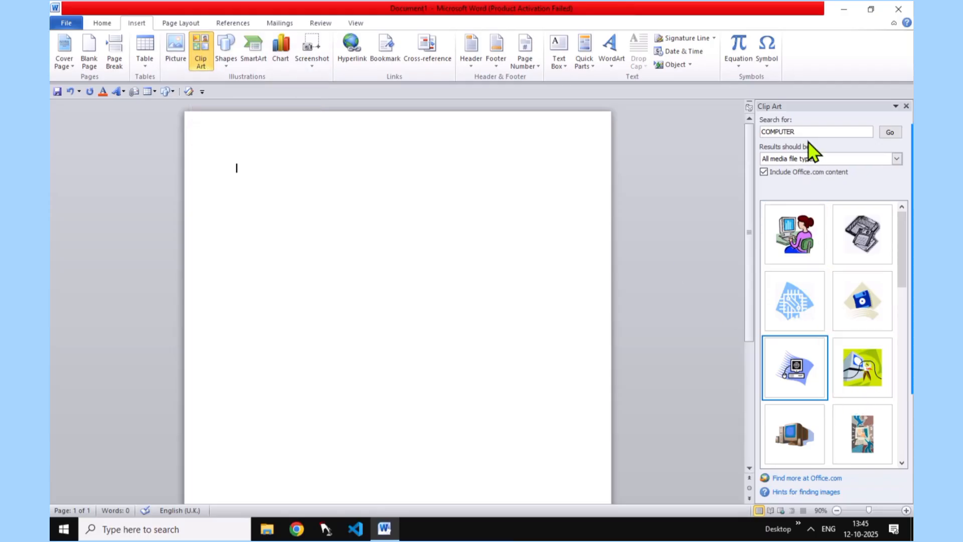
left_click(801, 130)
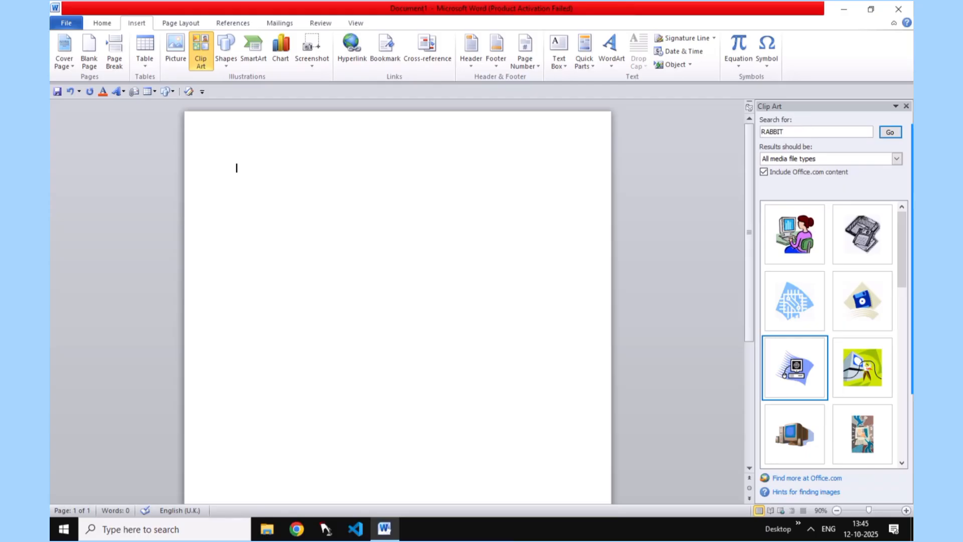
left_click(890, 132)
left_click_drag(801, 238, 498, 236)
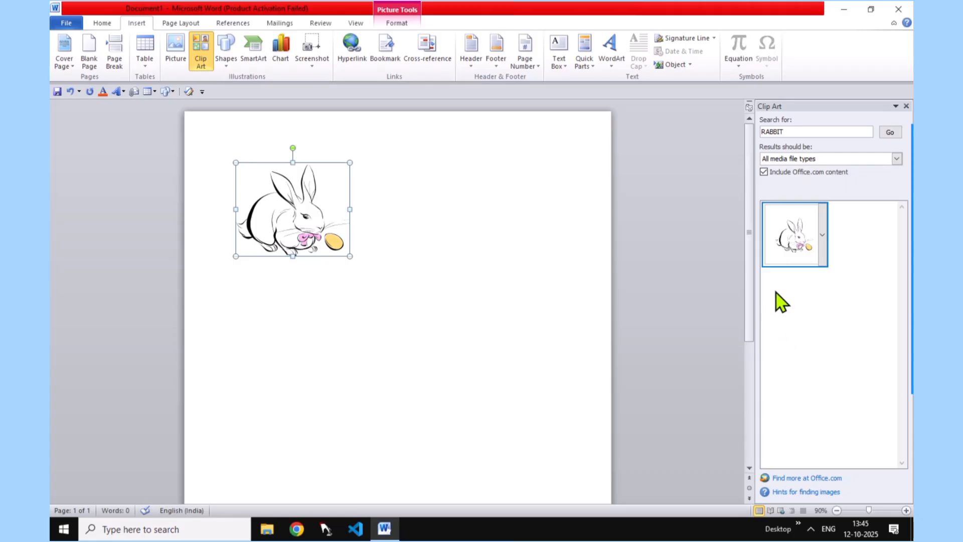
left_click_drag(793, 232, 435, 284)
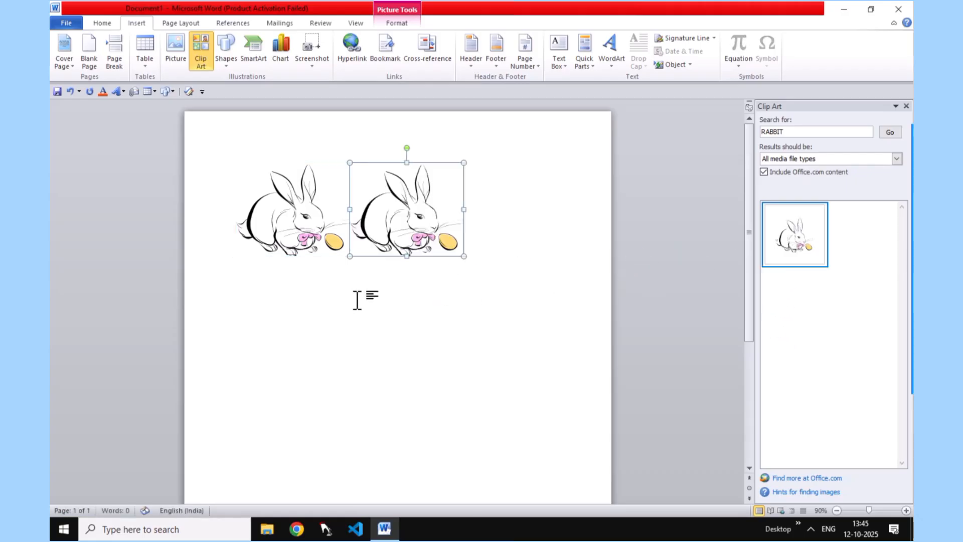
Select both rabbit clips and delete them from the document
left_click(504, 239)
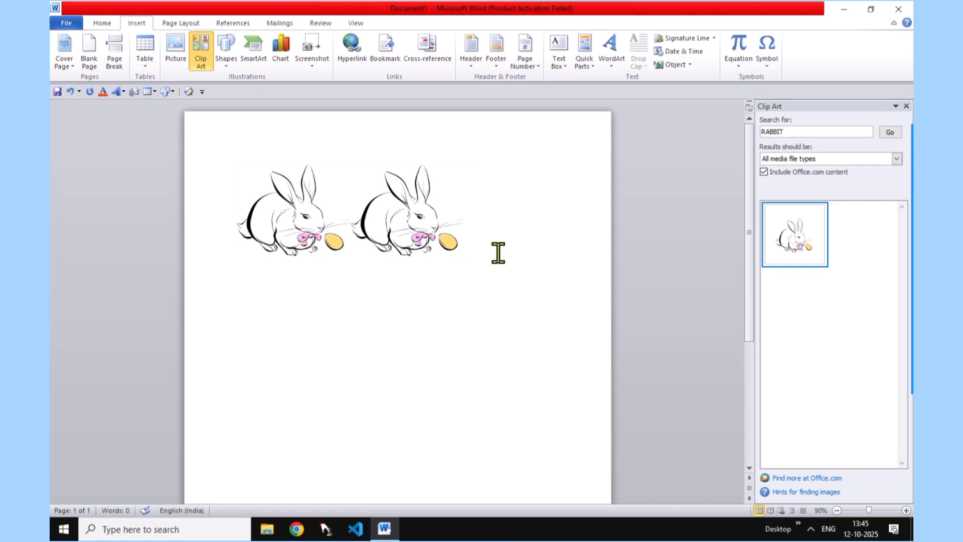
key("ctrl+a")
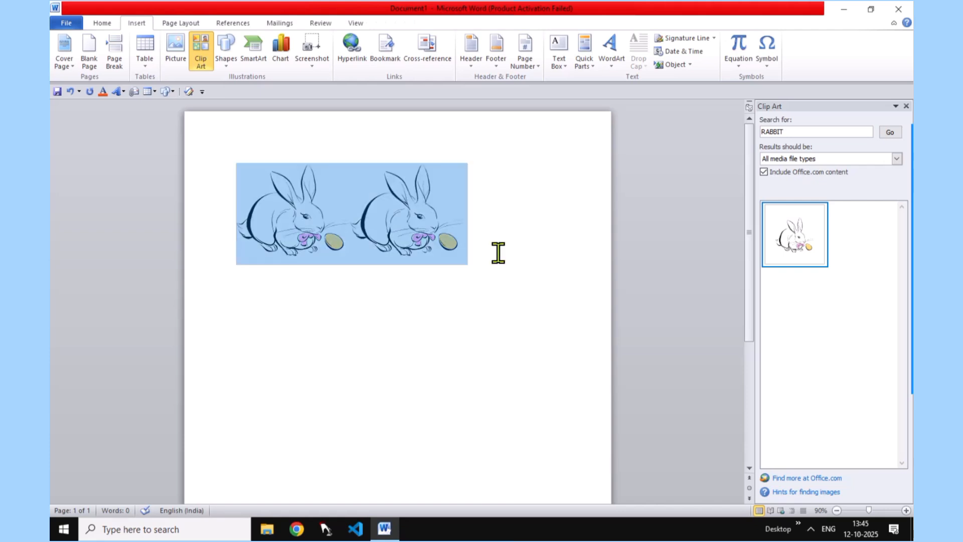
key("Delete")
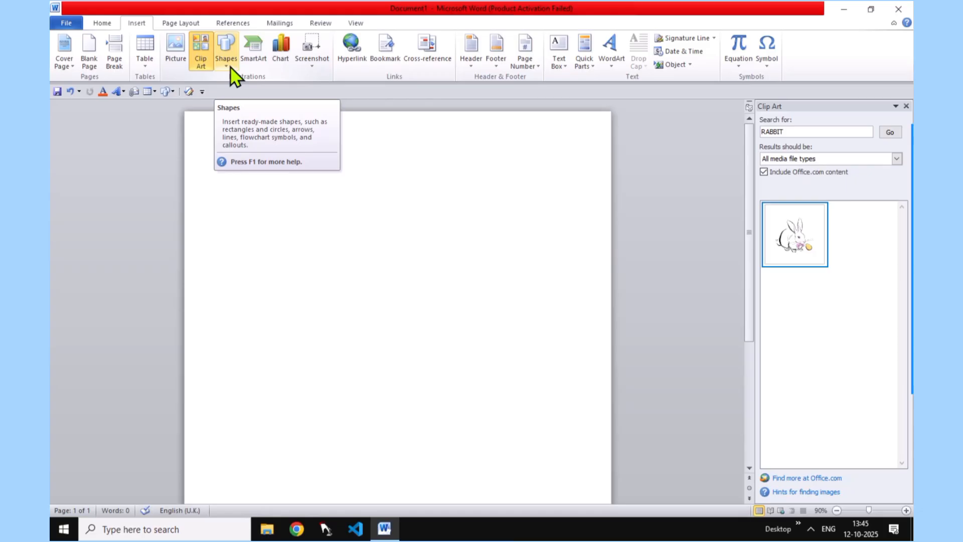
Close the clip art search and draw a rectangle about 9.6 cm high and 14.53 cm wide across the page's upper half
left_click(230, 66)
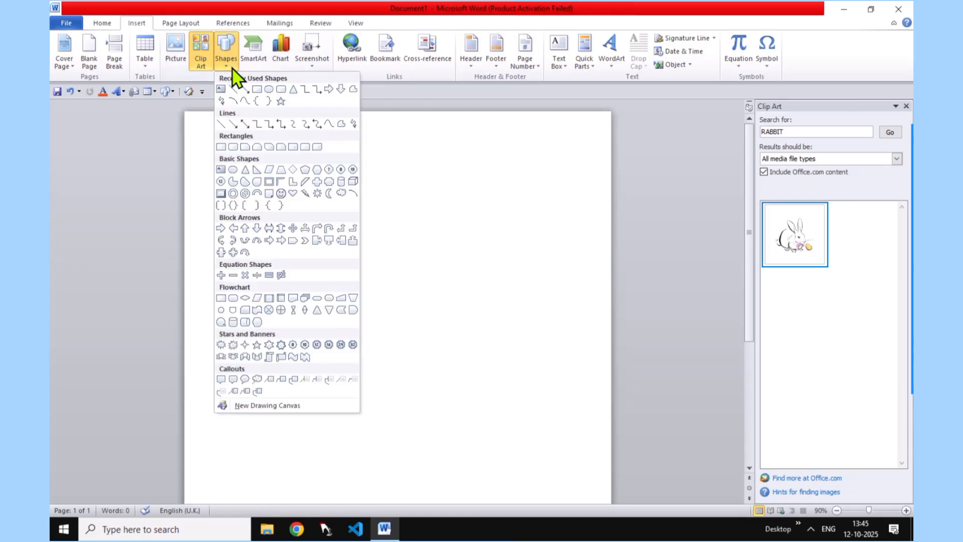
left_click(255, 89)
left_click(257, 89)
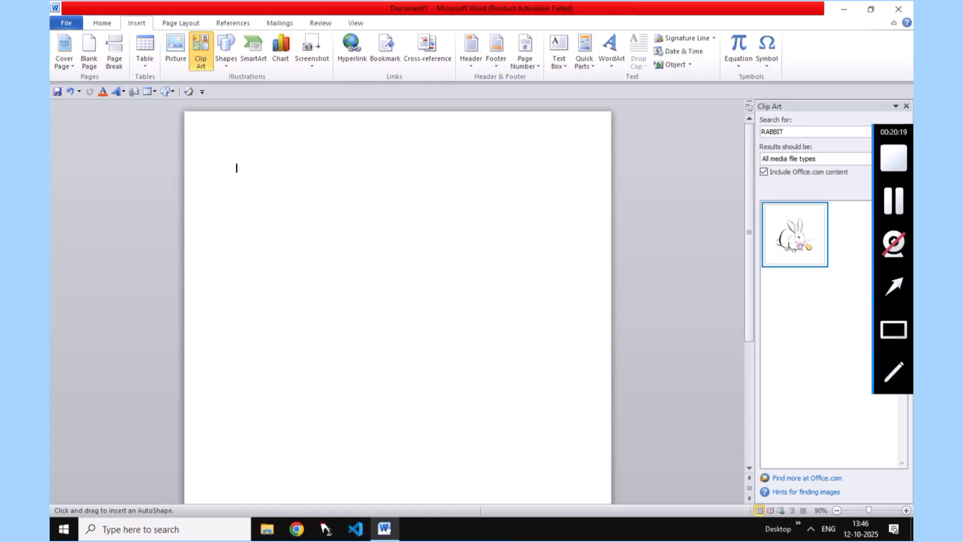
left_click(907, 107)
left_click(323, 164)
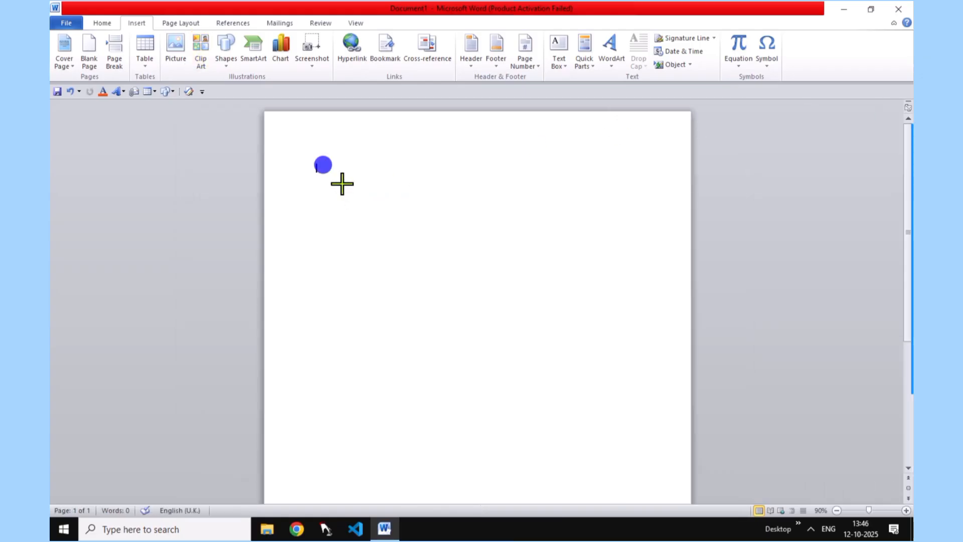
mouse_move(342, 183)
left_mouse_down()
mouse_move(370, 286)
mouse_move(559, 338)
mouse_move(638, 378)
left_mouse_up()
Nudge the rectangle slightly left so it sits centred between the page edges
key("Left")
key("Left")
key("Left")
key("Left")
key("Left")
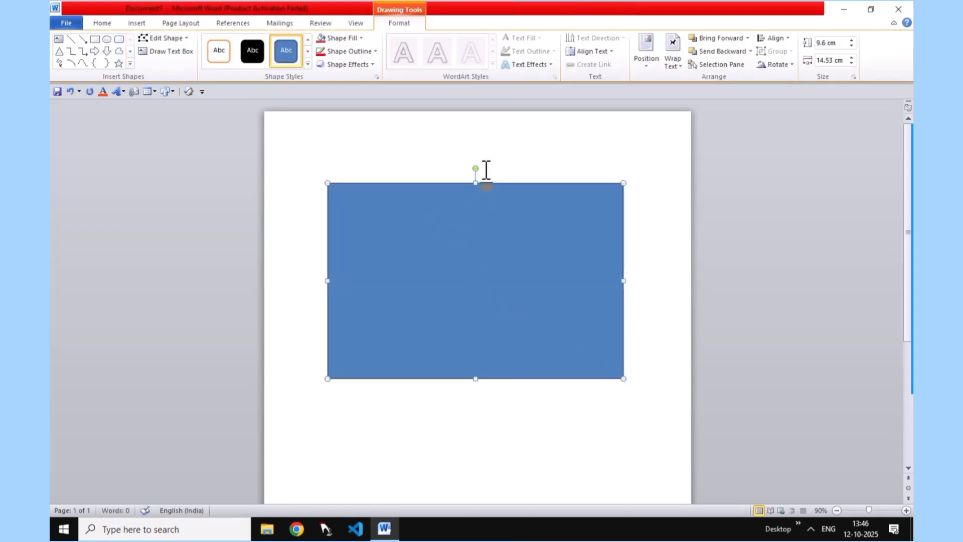
Reselect the rectangle, stretch its top edge up to a height of about 10.1 cm and extend its bottom edge slightly
left_click(526, 168)
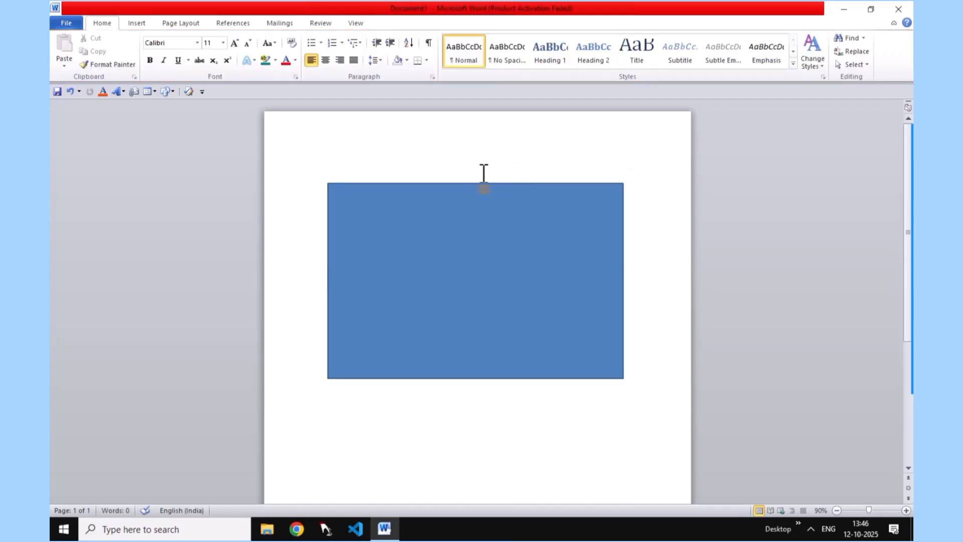
left_click(138, 23)
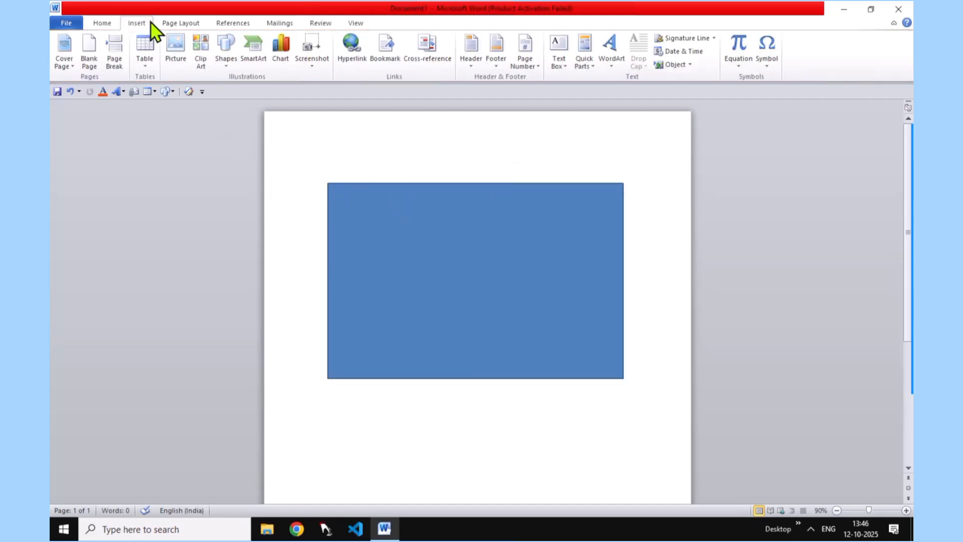
left_click(422, 245)
left_click(365, 134)
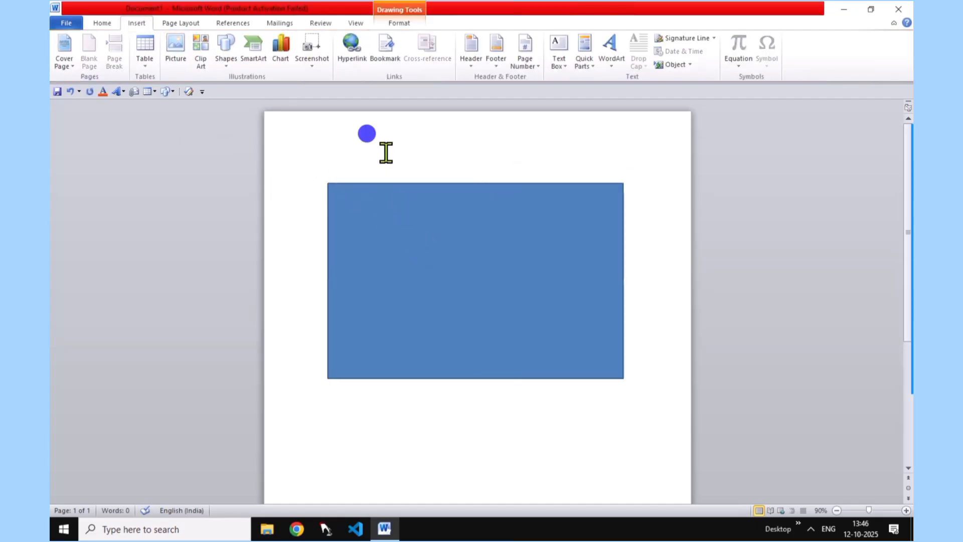
left_click(429, 234)
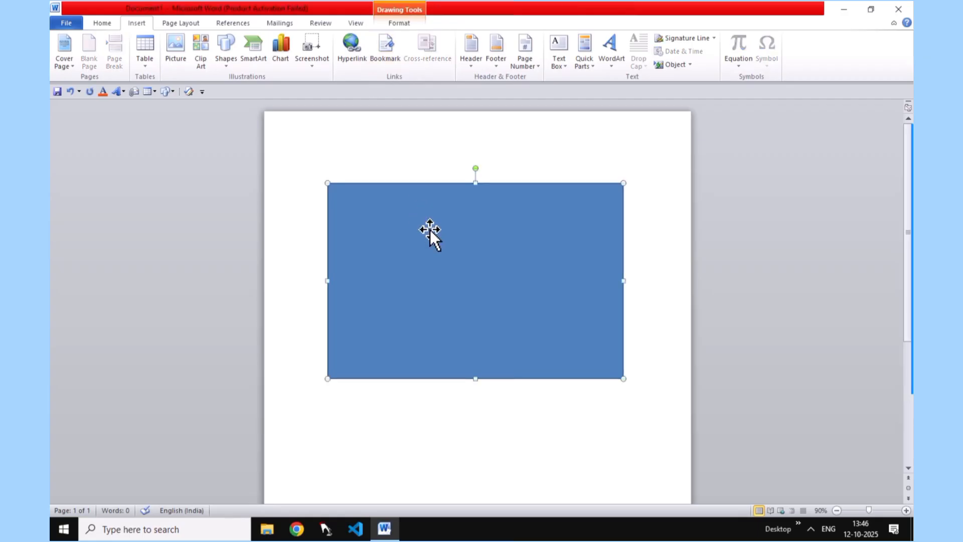
left_click(401, 24)
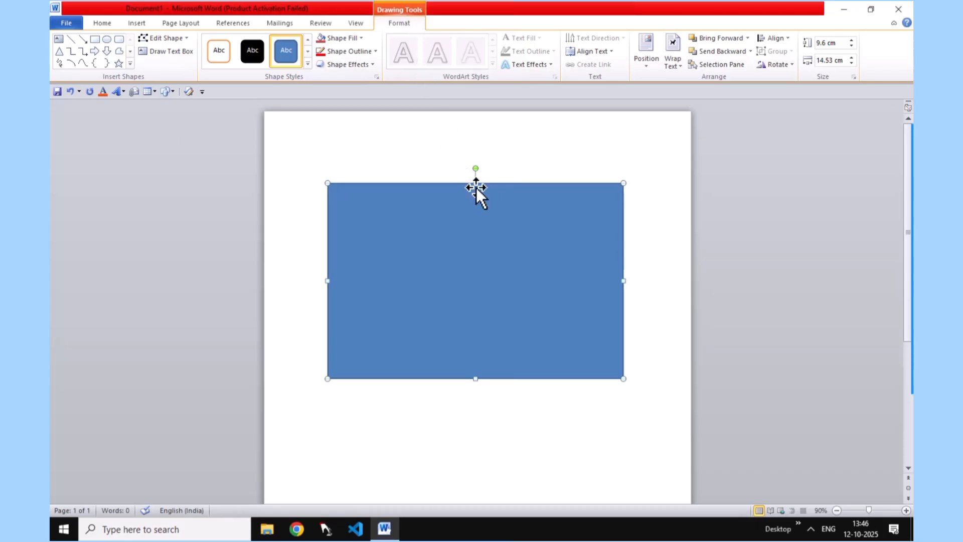
left_click_drag(476, 183, 476, 172)
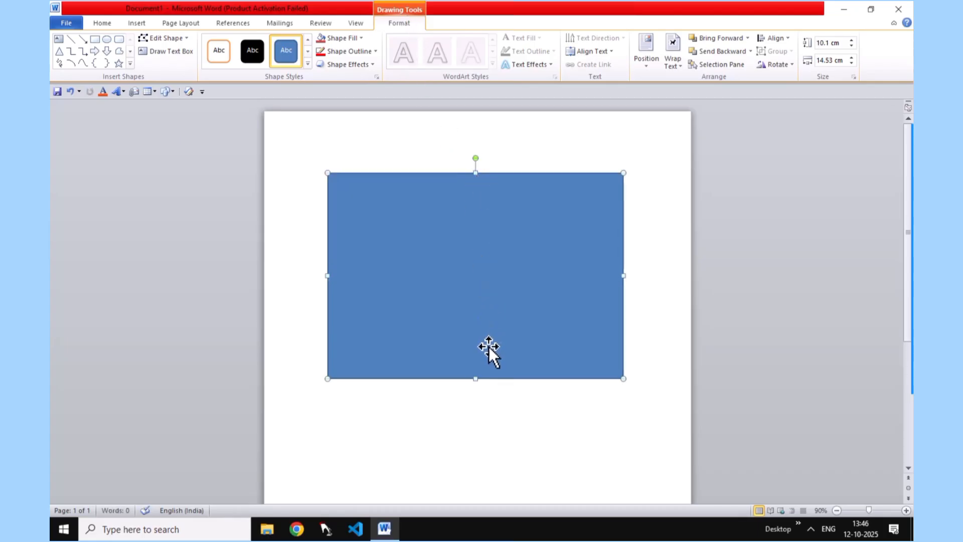
left_click(475, 378)
left_click_drag(475, 378, 476, 384)
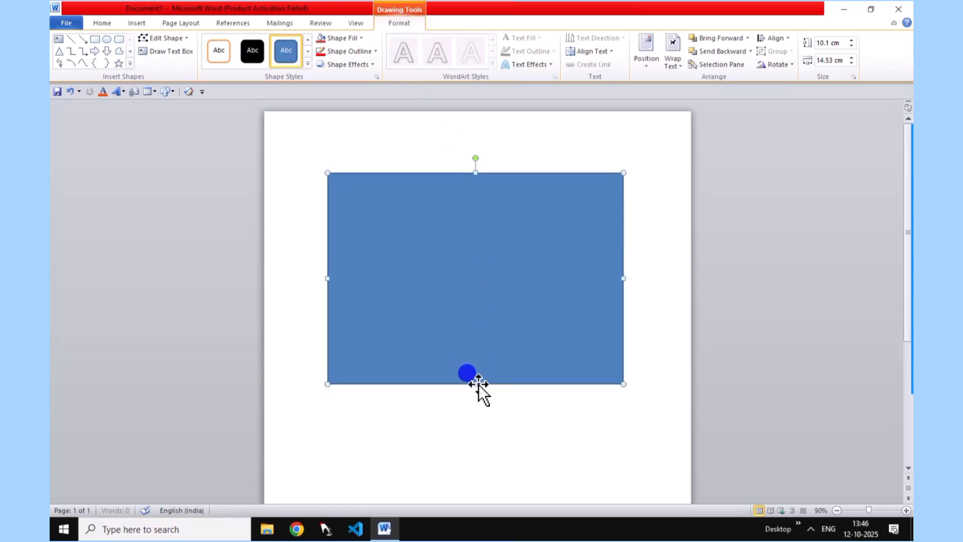
Delete the blue rectangle from the page
left_click(533, 415)
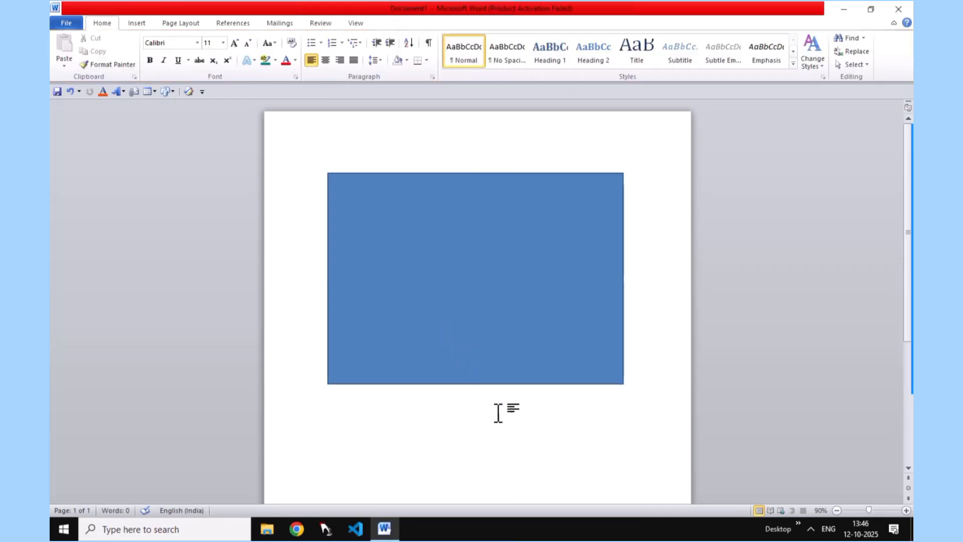
left_click(484, 302)
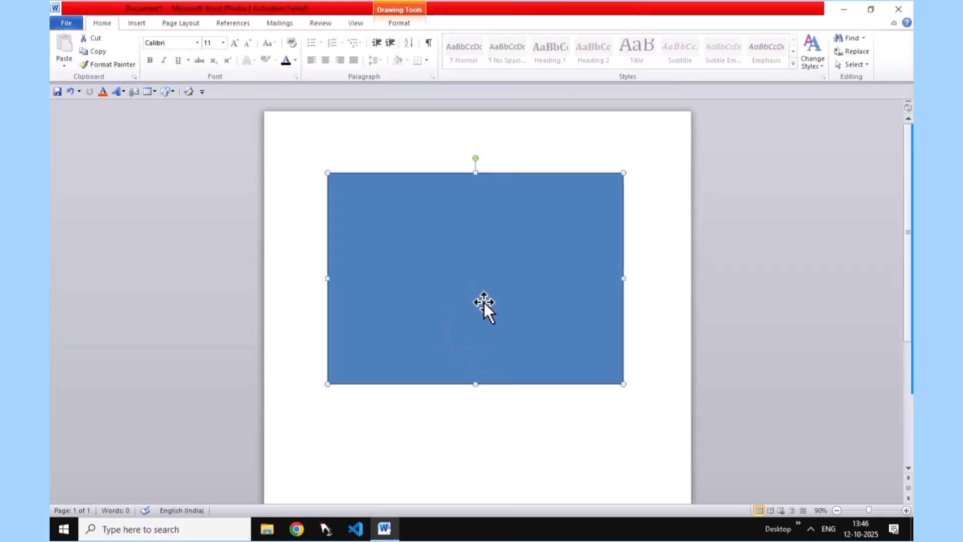
key("Delete")
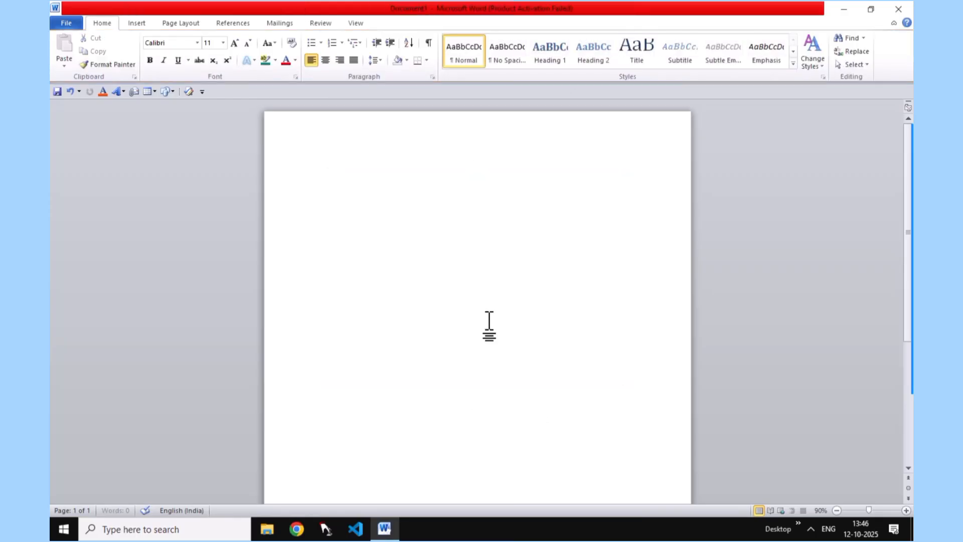
Draw a rounded rectangle about 9.19 cm high and 12.94 cm wide in the middle of the visible page
left_click(145, 24)
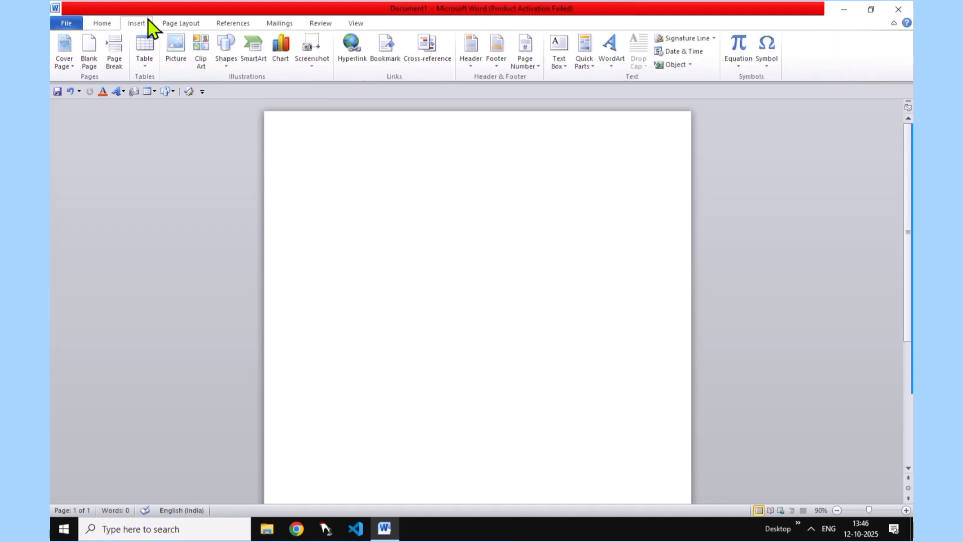
left_click(223, 50)
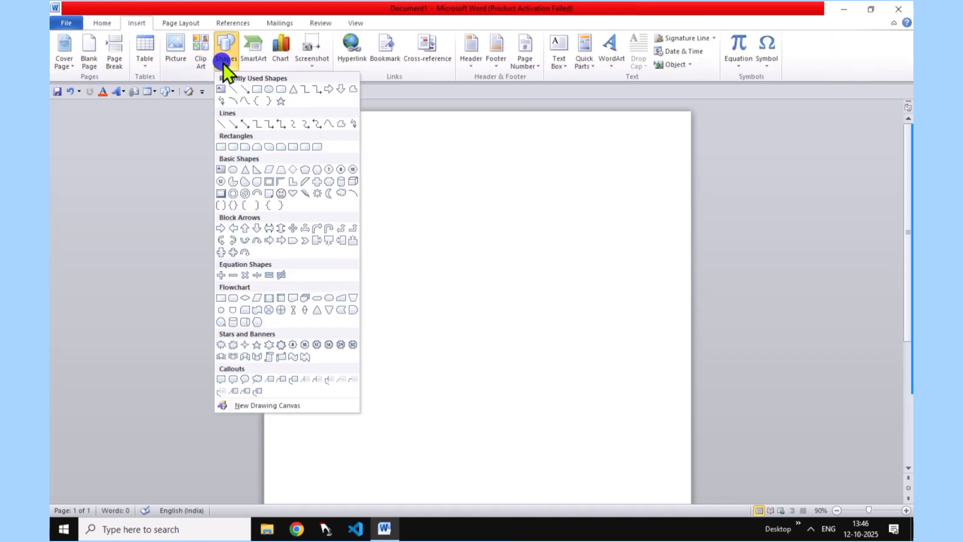
left_click(282, 89)
left_click_drag(367, 211, 631, 398)
Nudge the rounded rectangle left until it is roughly centred across the page
key("Left")
key("Left")
key("Left")
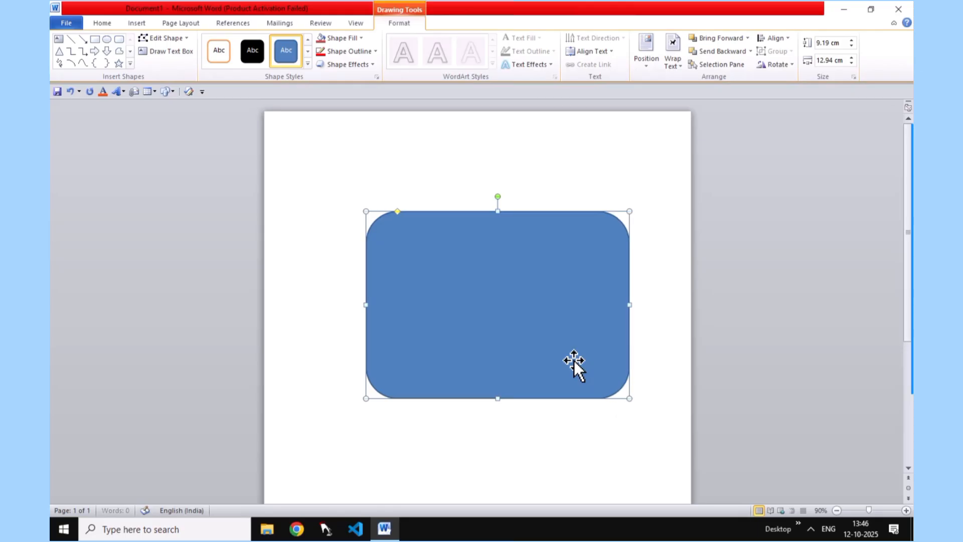
key("Left")
key("Left")
key("Left")
key("Left")
key("Left")
key("Left")
key("Left")
key("Left")
key("Left")
key("Left")
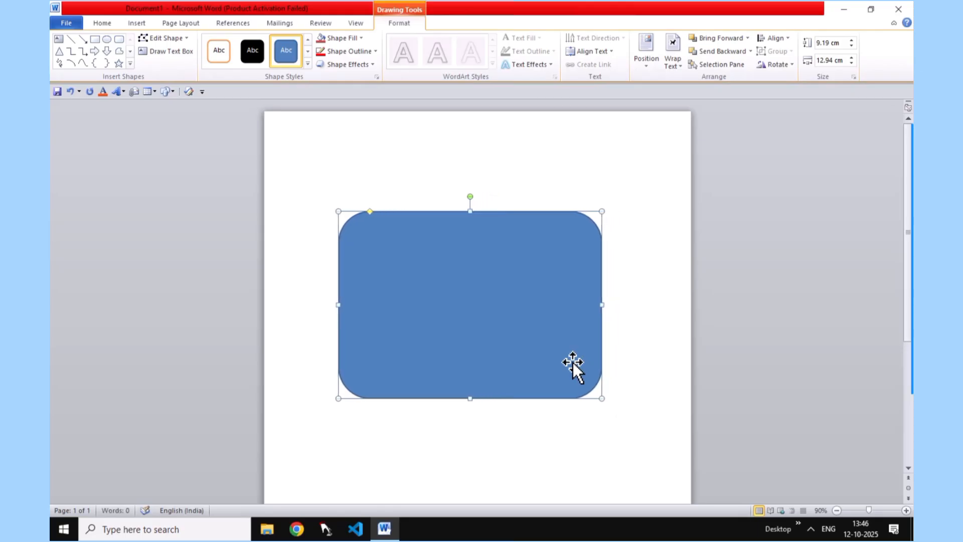
Stretch the rounded rectangle upward and to the right to about 10.72 cm high and 13.32 cm wide
left_click_drag(469, 211, 471, 198)
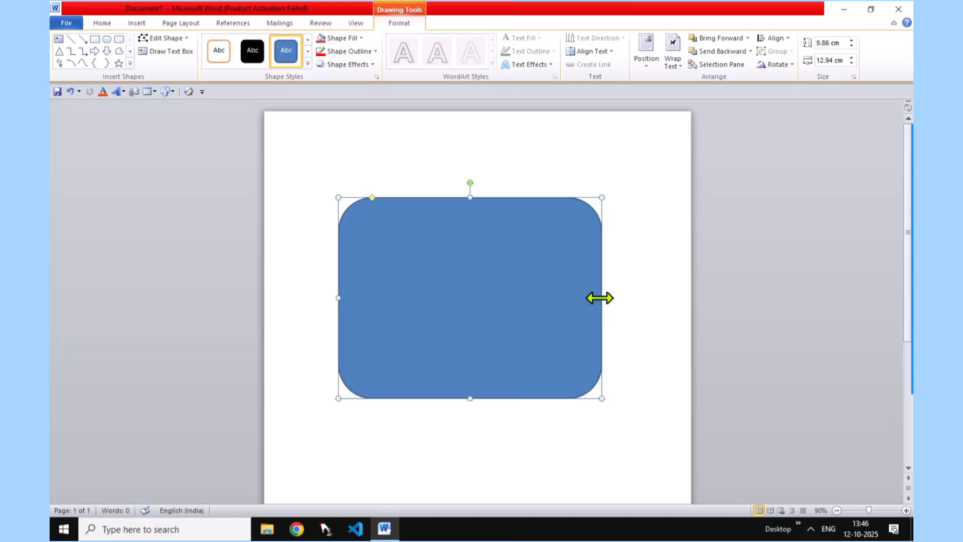
left_click_drag(602, 297, 610, 297)
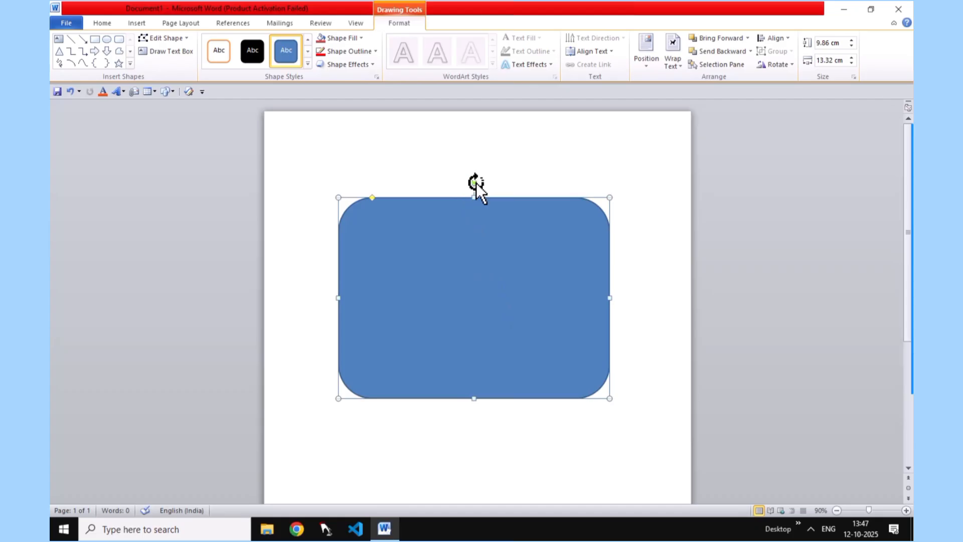
mouse_move(476, 183)
left_mouse_down()
mouse_move(517, 181)
mouse_move(480, 426)
mouse_move(678, 198)
mouse_move(350, 452)
mouse_move(428, 201)
mouse_move(476, 187)
left_mouse_up()
left_click_drag(475, 197, 476, 180)
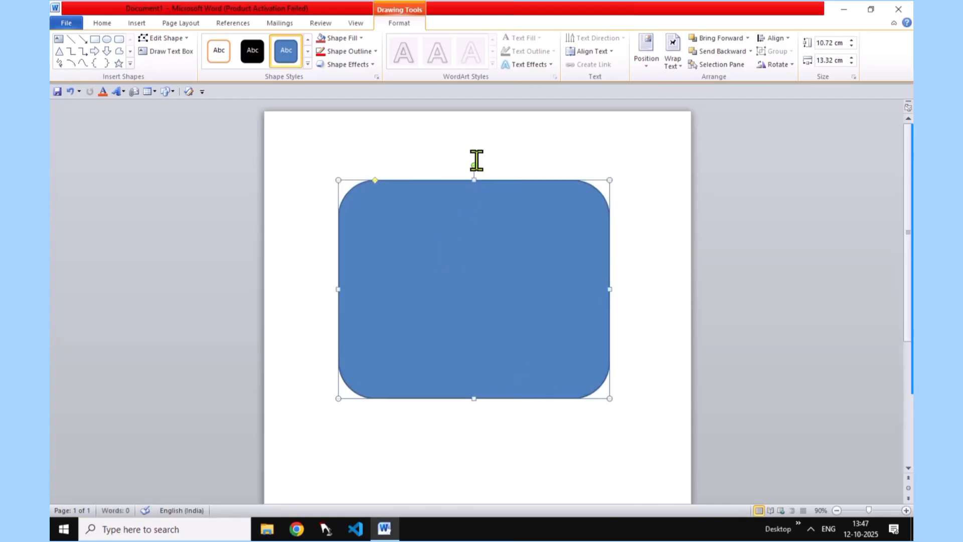
Lower the rounded rectangle's top edge and readjust it to a height of about 9.21 cm
left_click(474, 166)
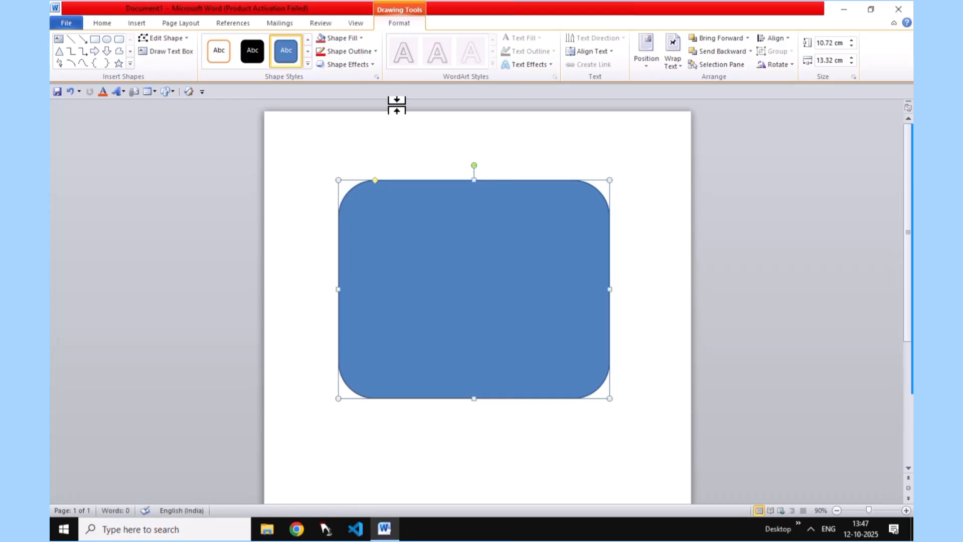
left_click_drag(475, 165, 497, 223)
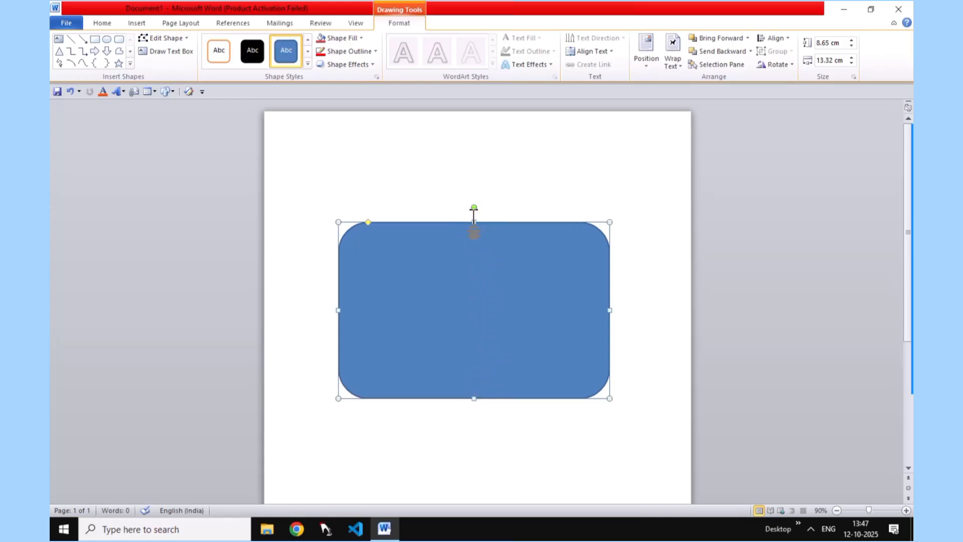
left_click_drag(472, 224, 475, 211)
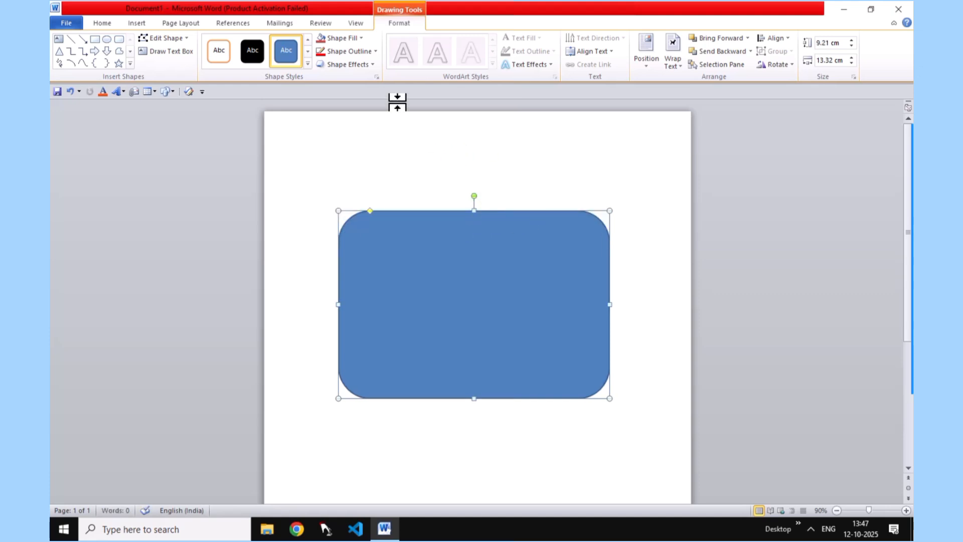
left_click(382, 133)
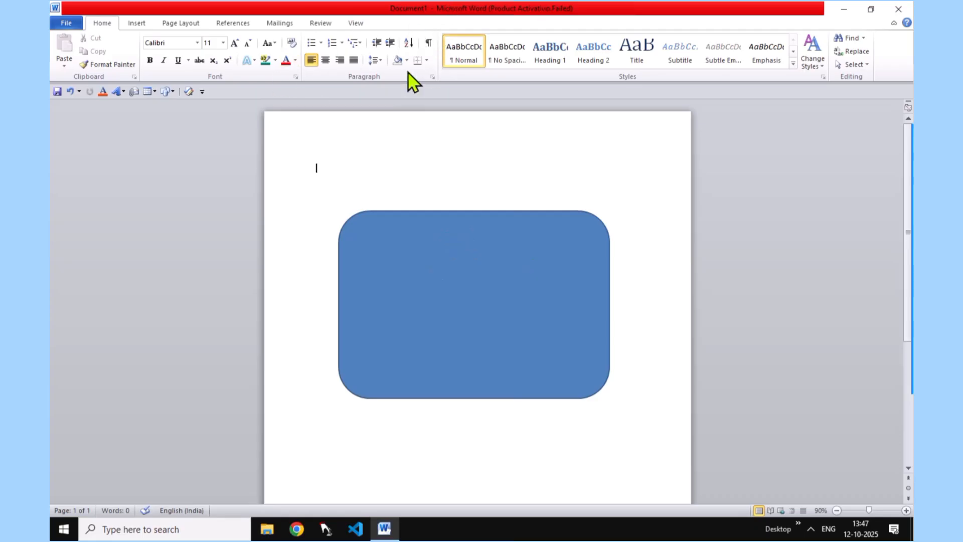
left_click(441, 290)
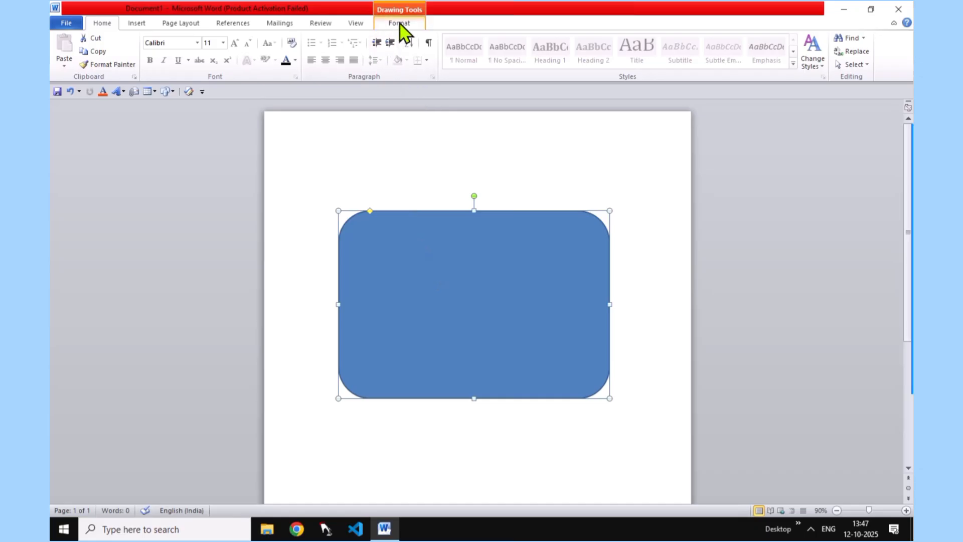
left_click(403, 24)
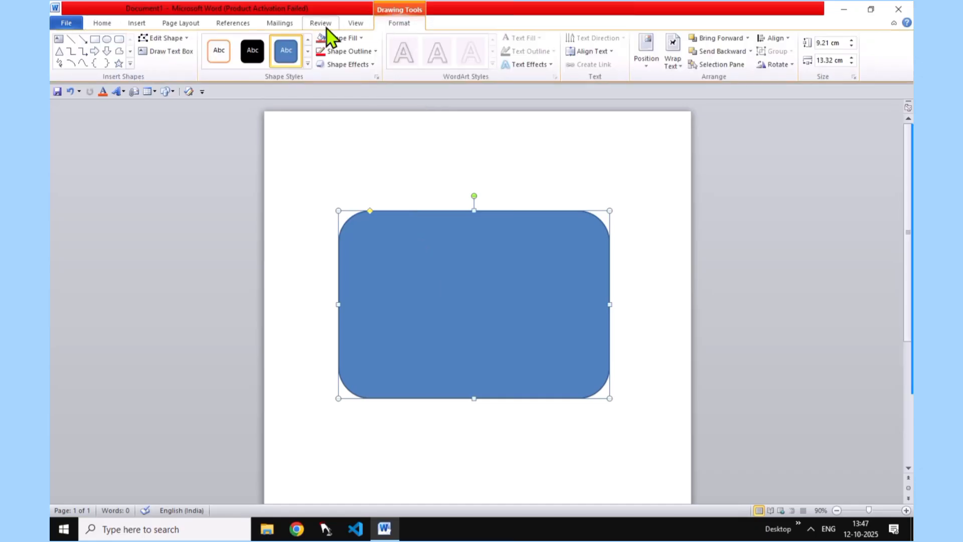
left_click(362, 38)
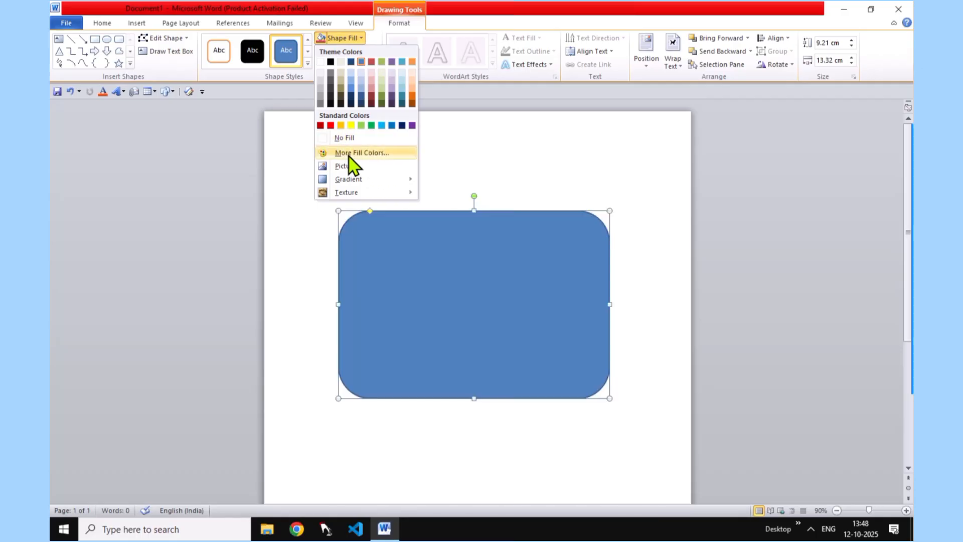
left_click(380, 154)
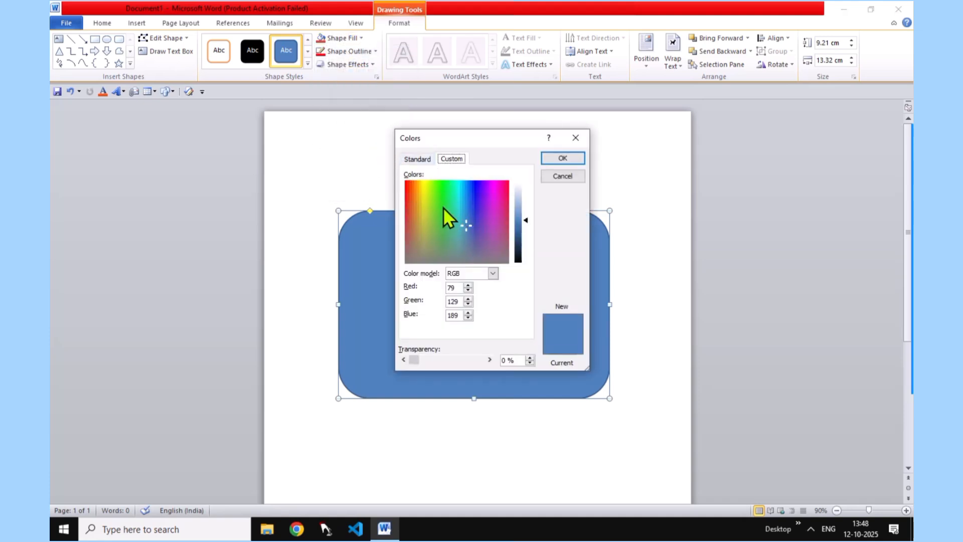
left_click_drag(429, 209, 443, 230)
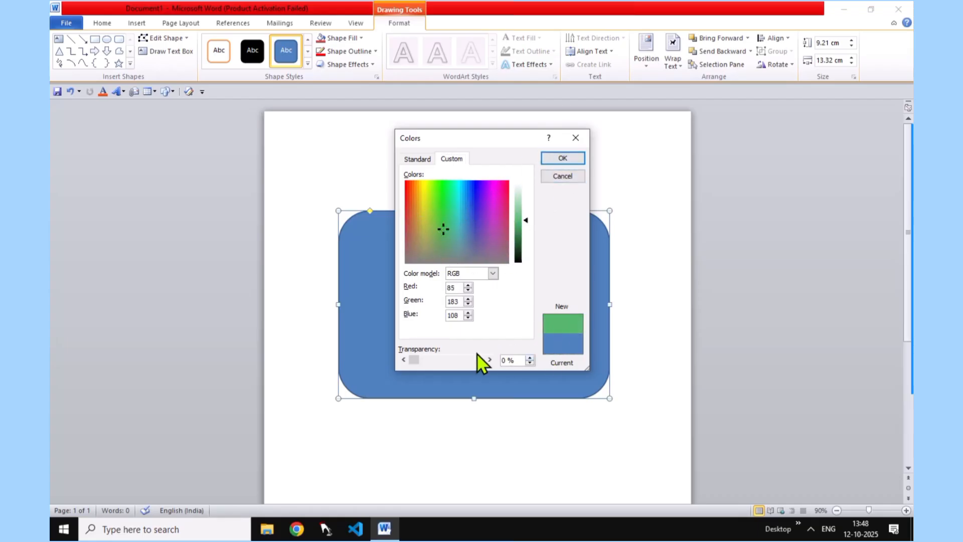
left_click(579, 141)
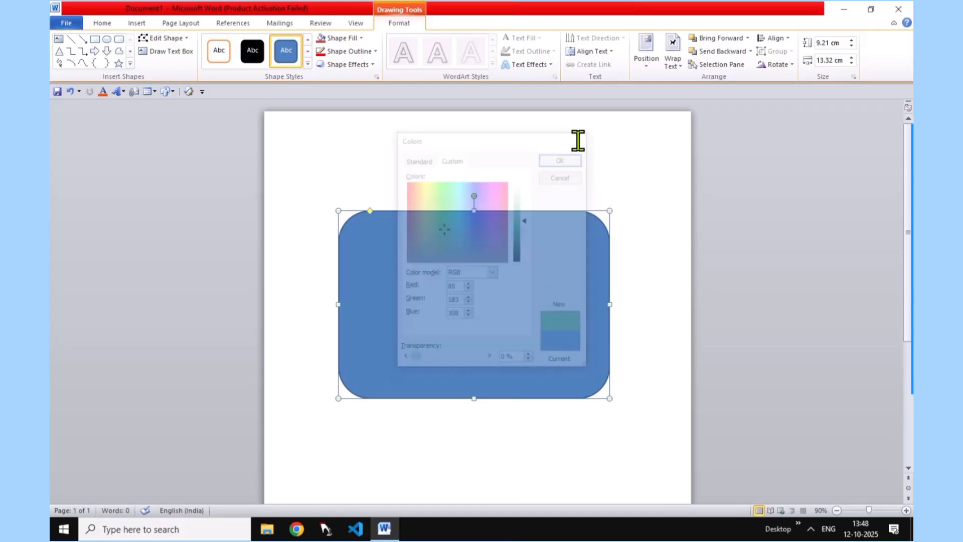
Fill the rounded rectangle with the picture "download (2) (3)" from the Desktop
left_click(359, 39)
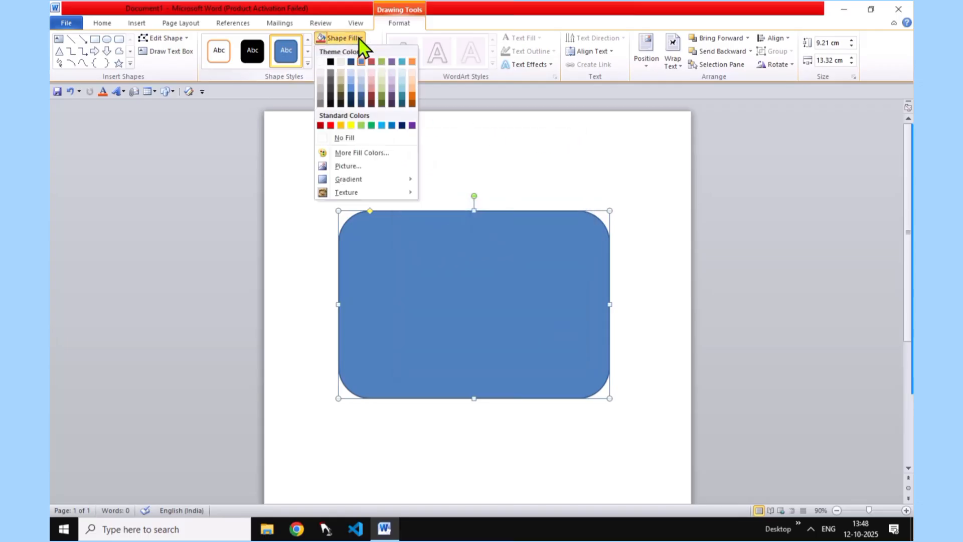
left_click(369, 166)
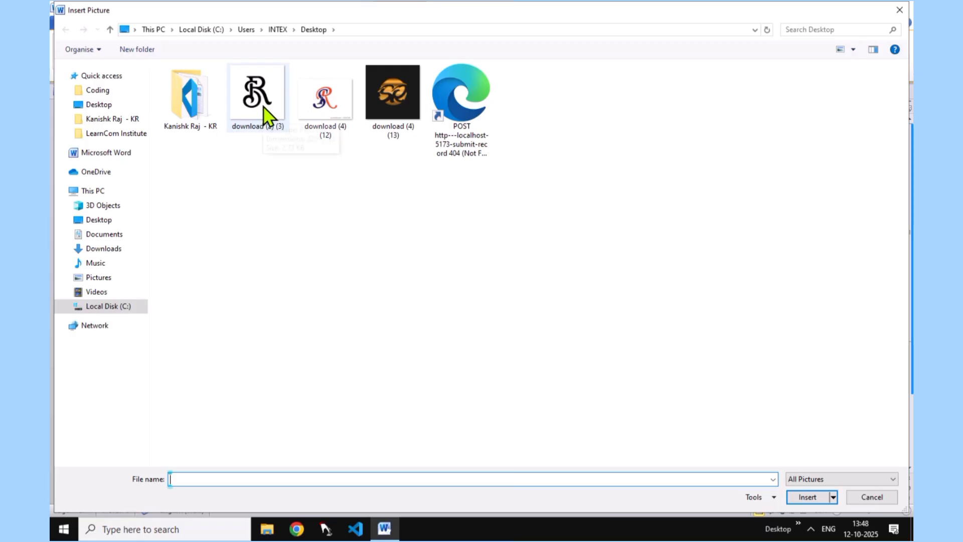
left_click(264, 108)
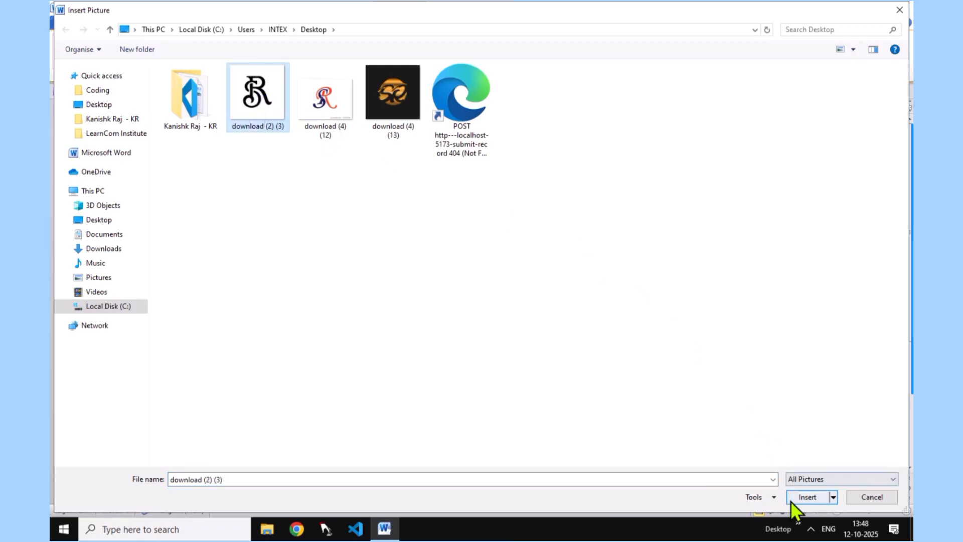
left_click(807, 499)
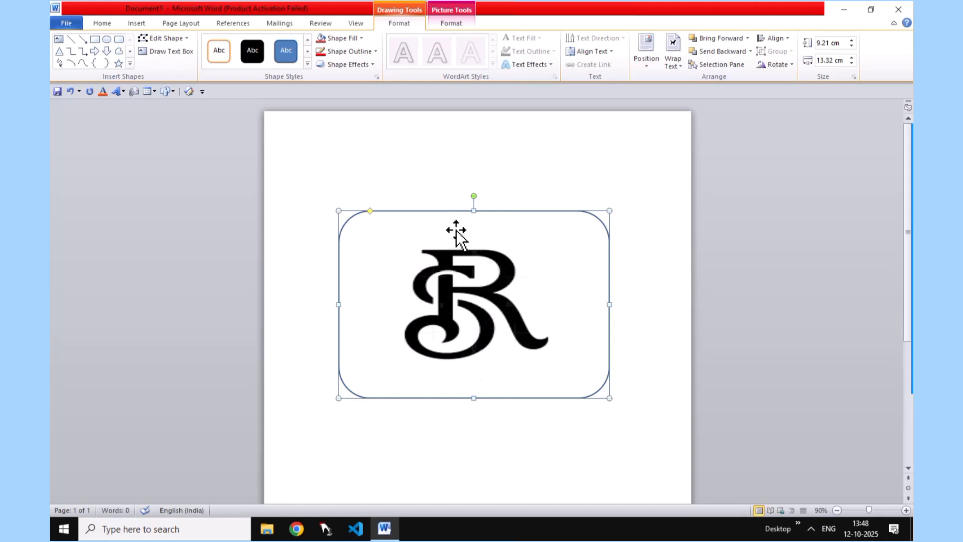
Undo the rounded rectangle's picture fill, redo it, and undo it again
key("ctrl+z")
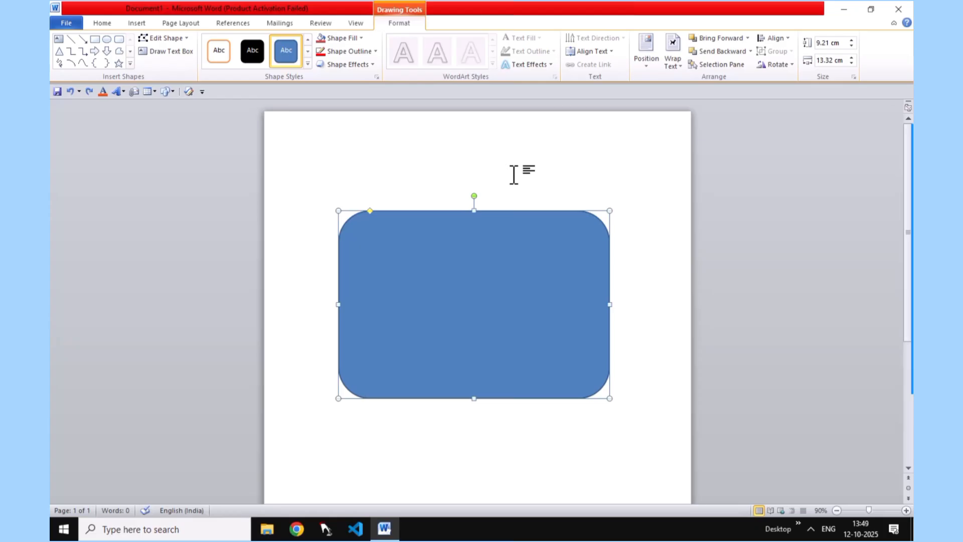
key("ctrl+y")
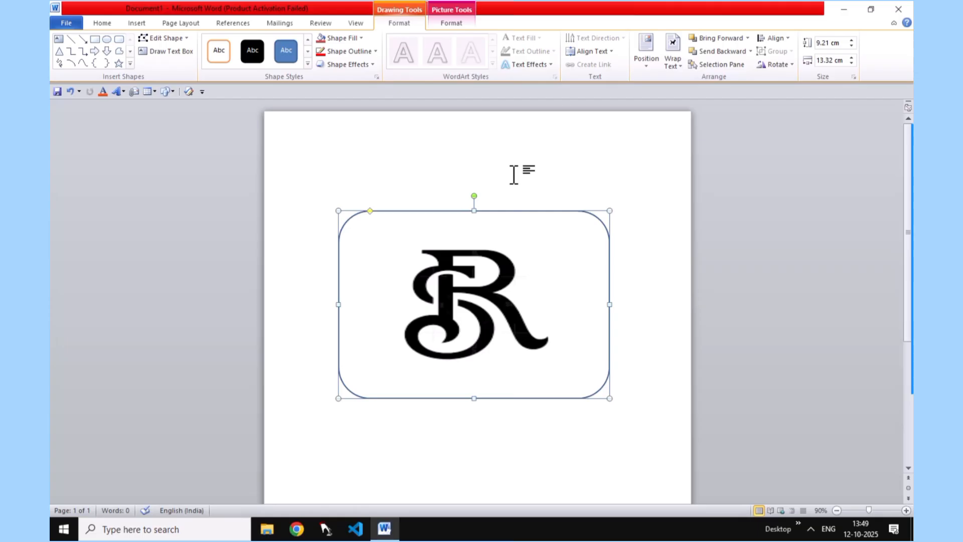
key("ctrl+z")
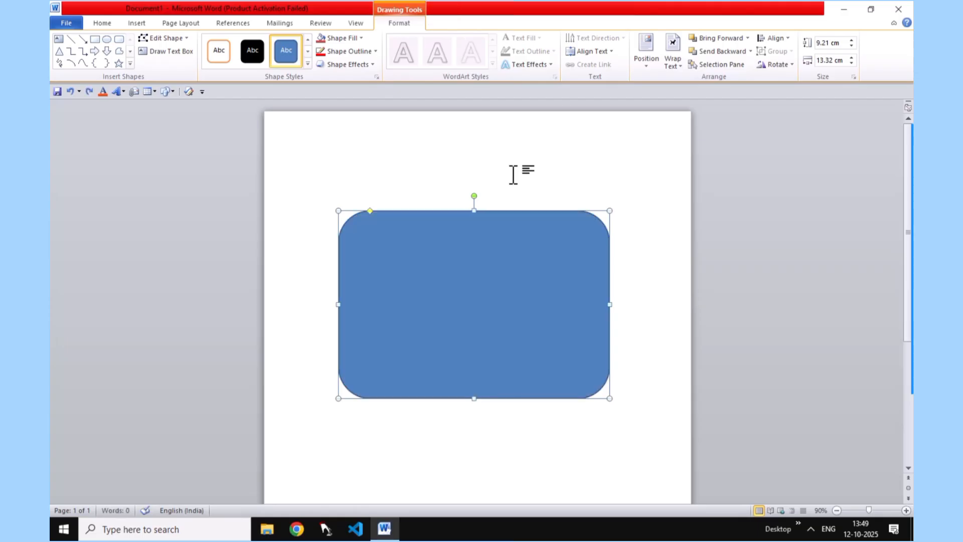
Raise the rounded rectangle's top edge to make the shape about 9.51 cm high
left_click_drag(475, 210, 475, 204)
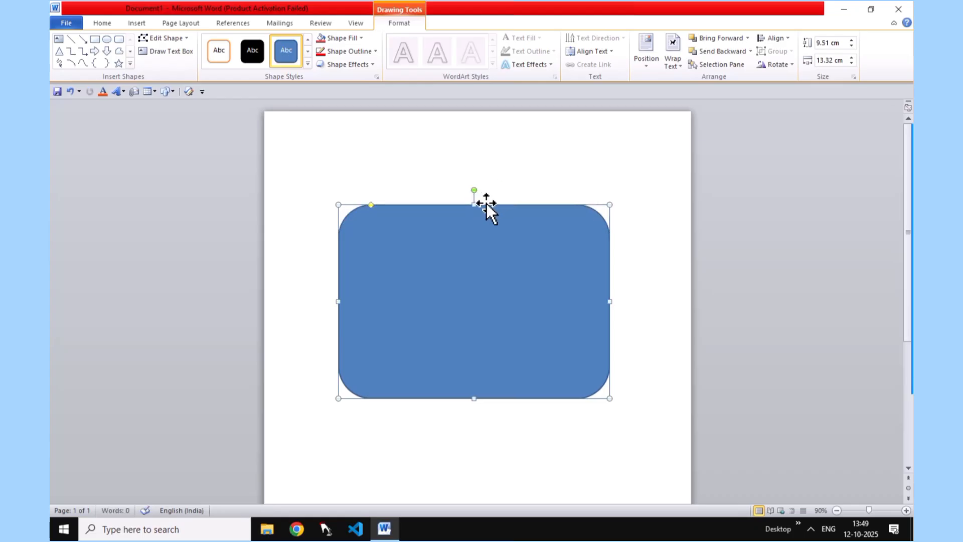
left_click(360, 38)
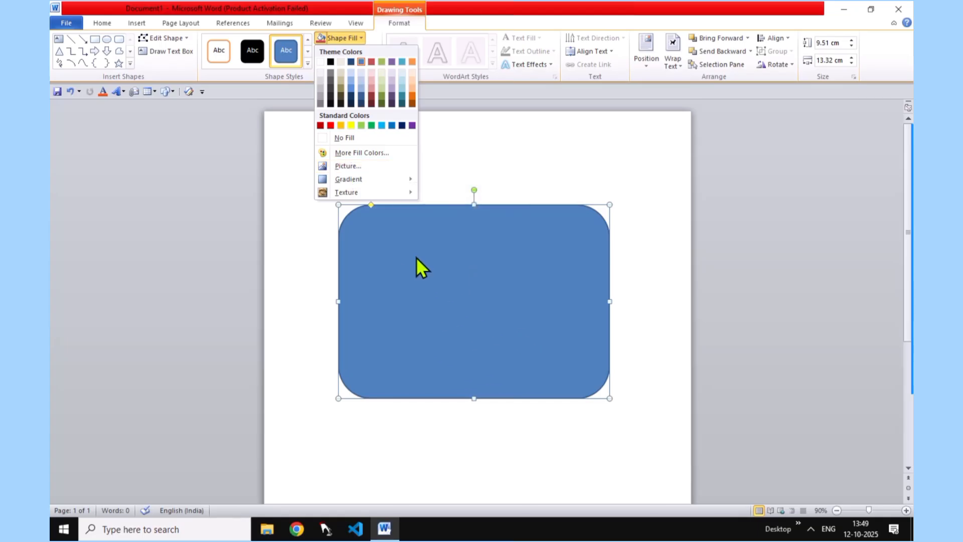
left_click(509, 140)
left_click(559, 140)
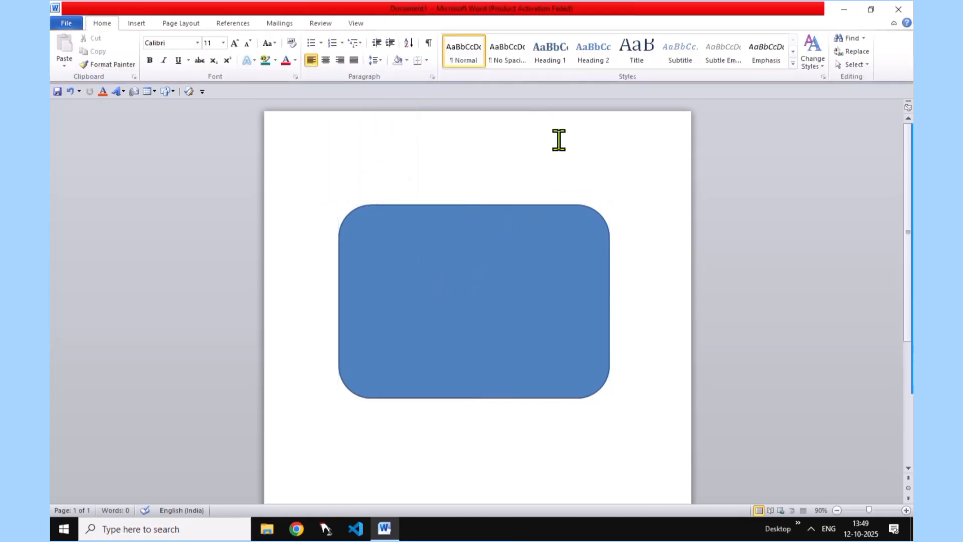
left_click(480, 270)
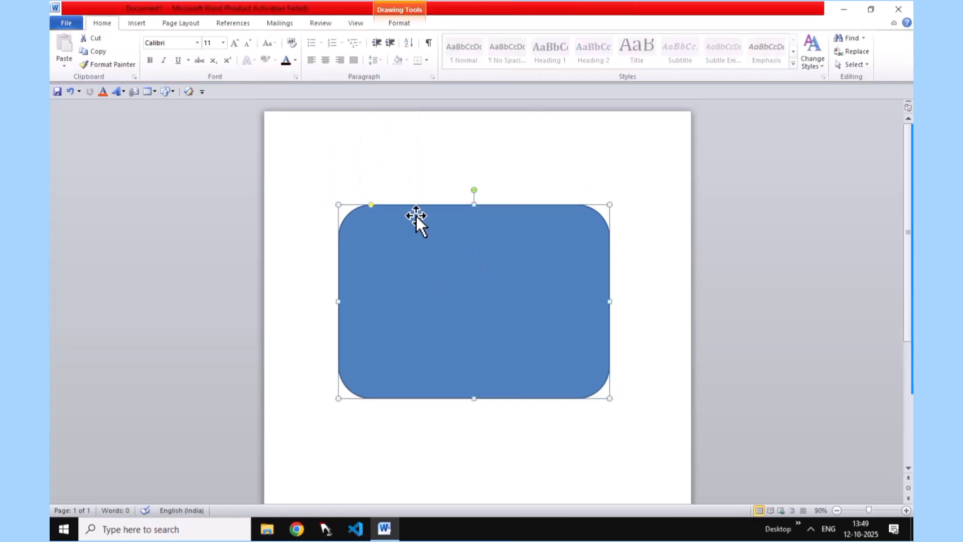
left_click(397, 25)
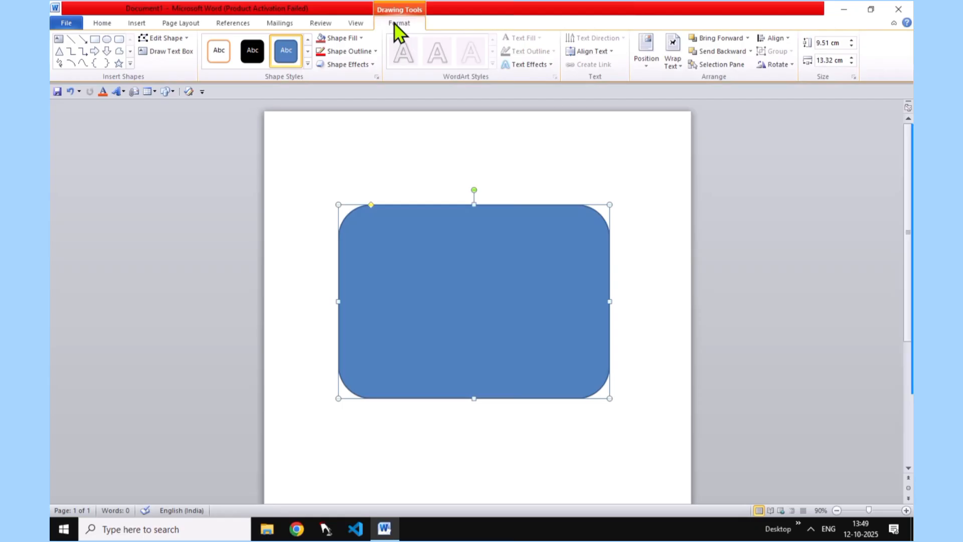
left_click(361, 37)
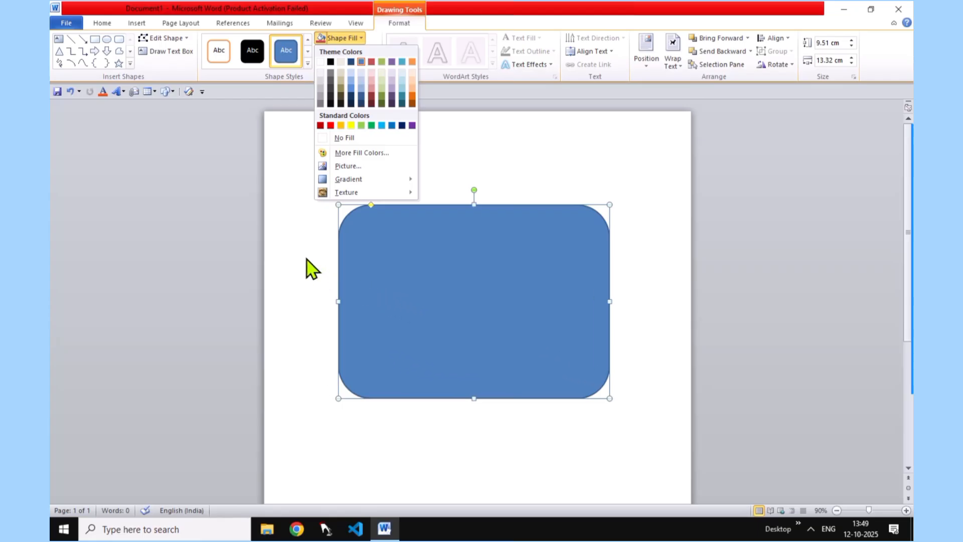
left_click(285, 165)
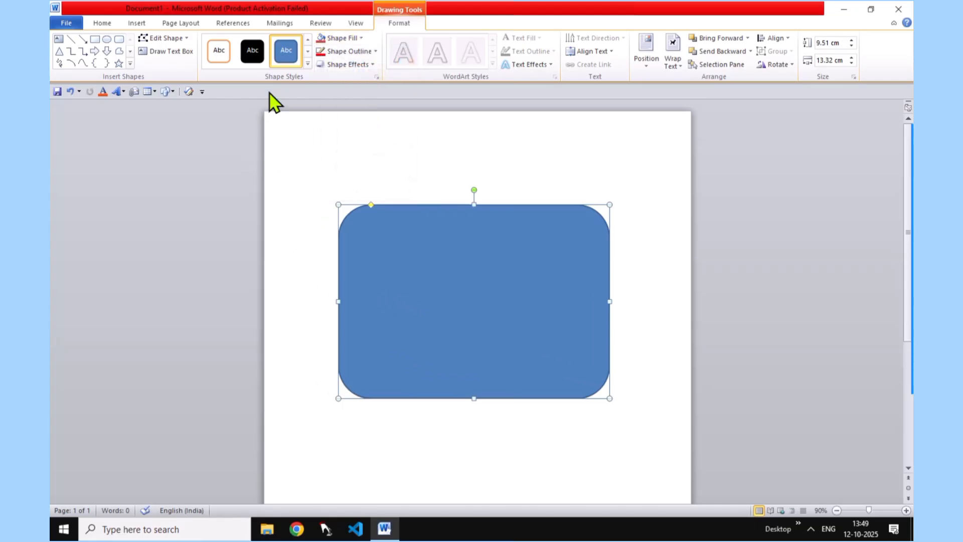
Stretch the rounded rectangle's top edge slightly further upward, keeping its bottom edge in place
left_click(141, 24)
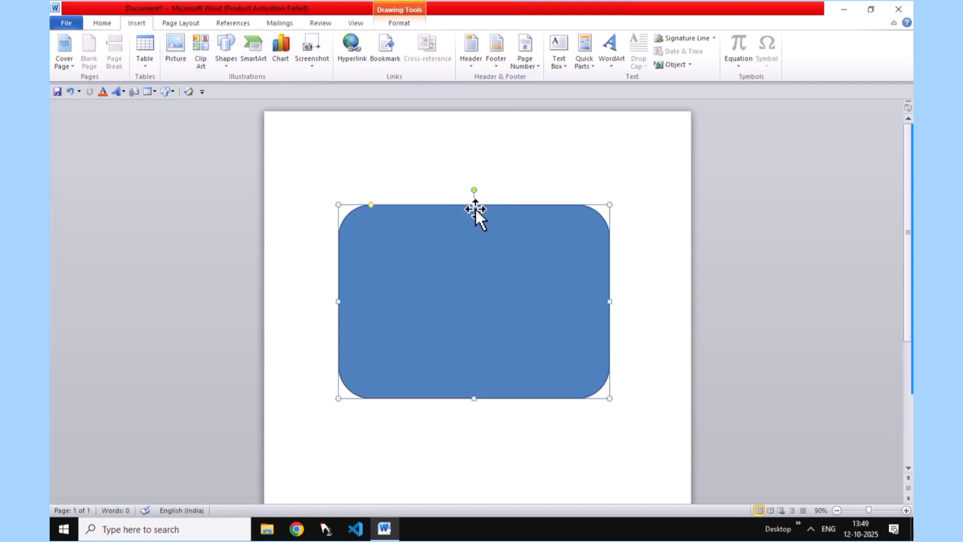
key("ctrl+2")
left_click_drag(474, 203, 474, 200)
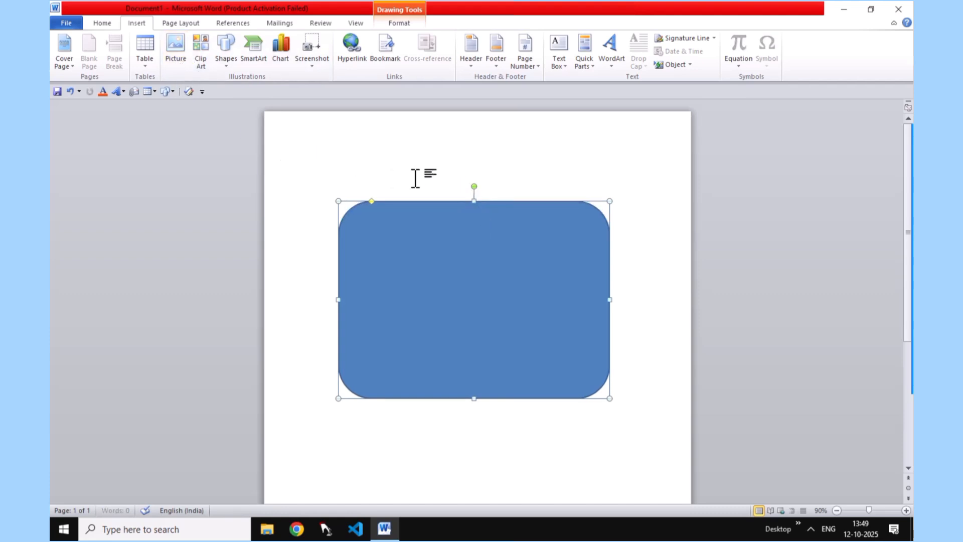
Insert the picture "download (2) (3)" from the Desktop into the document
left_click(176, 59)
left_click(273, 129)
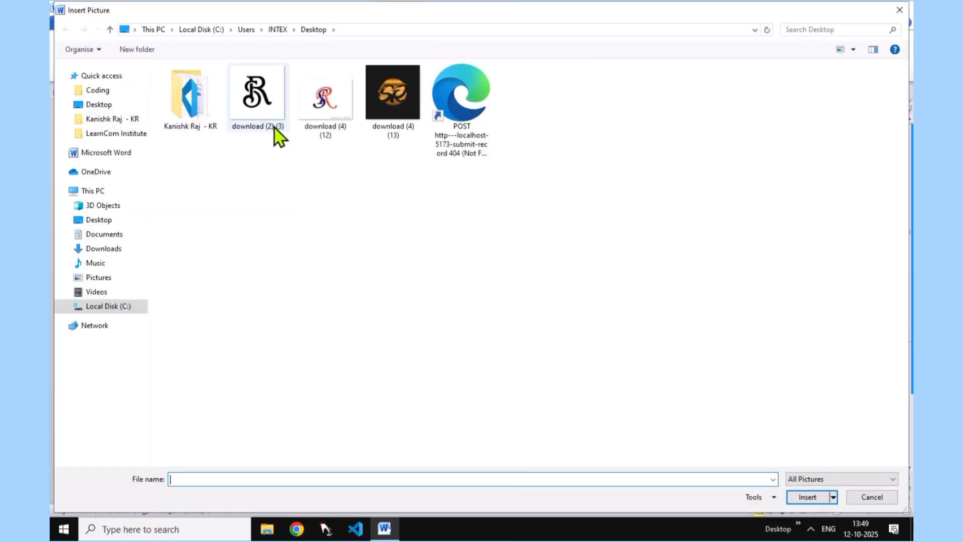
left_click(807, 497)
Select the partly hidden logo picture and set its text wrapping to In Front of Text
left_click(396, 188)
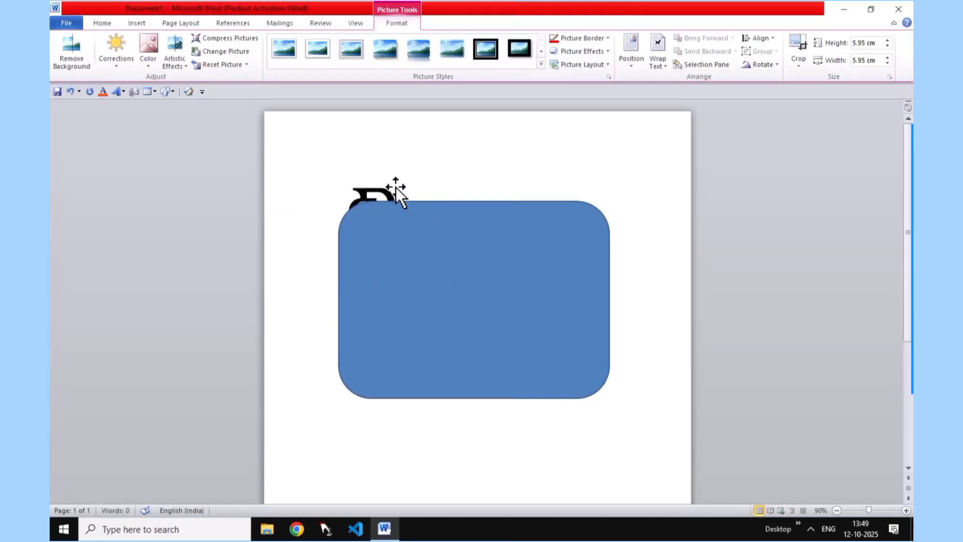
left_click(369, 193)
left_click(413, 21)
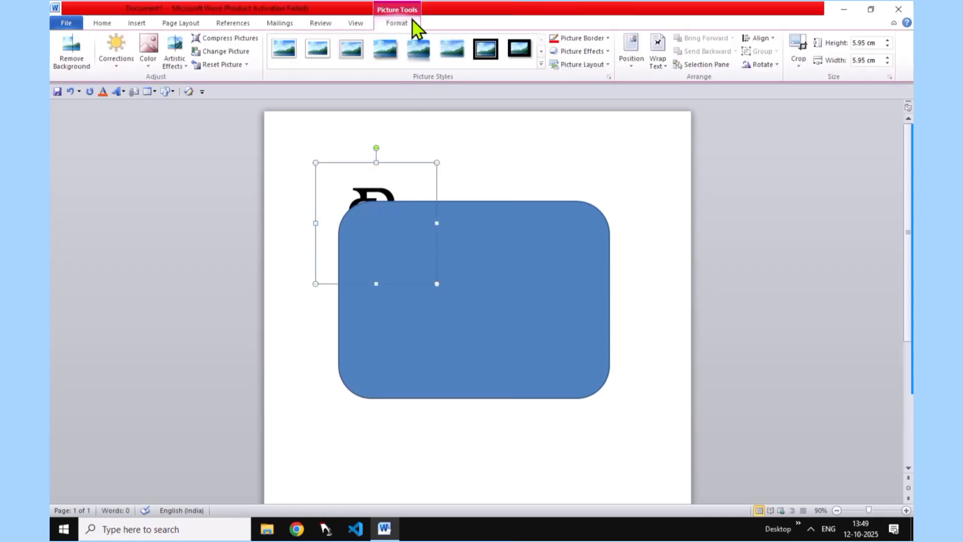
left_click(664, 67)
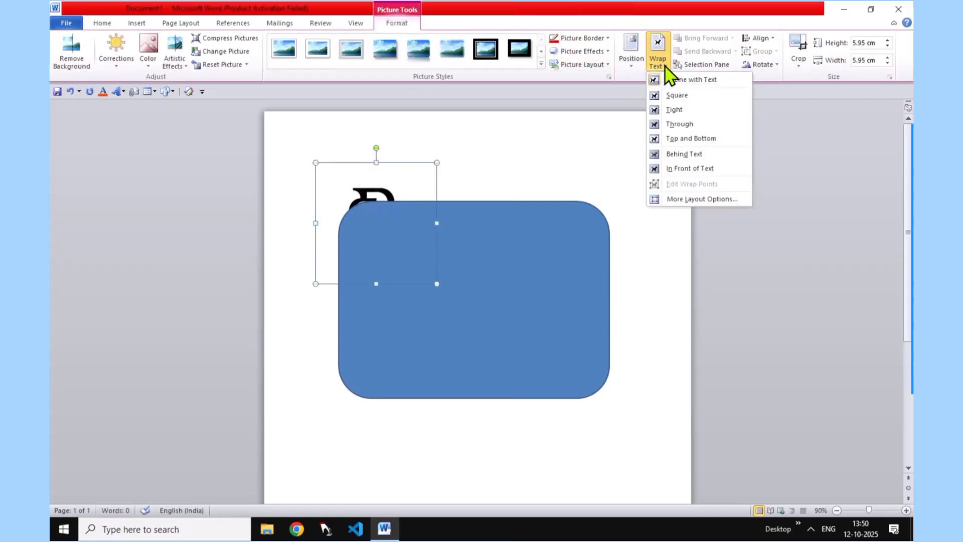
left_click(691, 169)
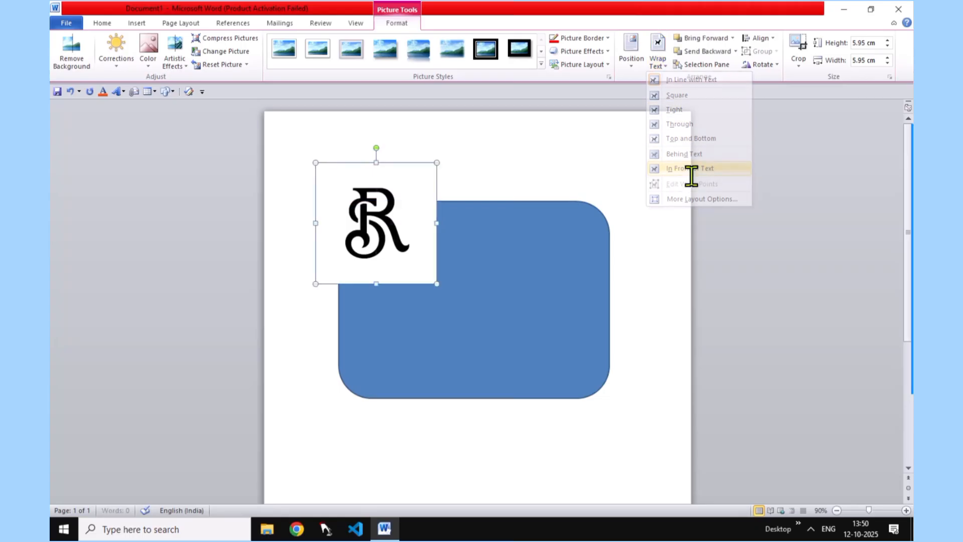
Nudge the logo picture left until it sits near the page's left edge
key("Left")
key("Left")
key("Left")
key("Left")
key("Left")
key("Left")
key("Left")
key("Left")
key("Left")
key("Left")
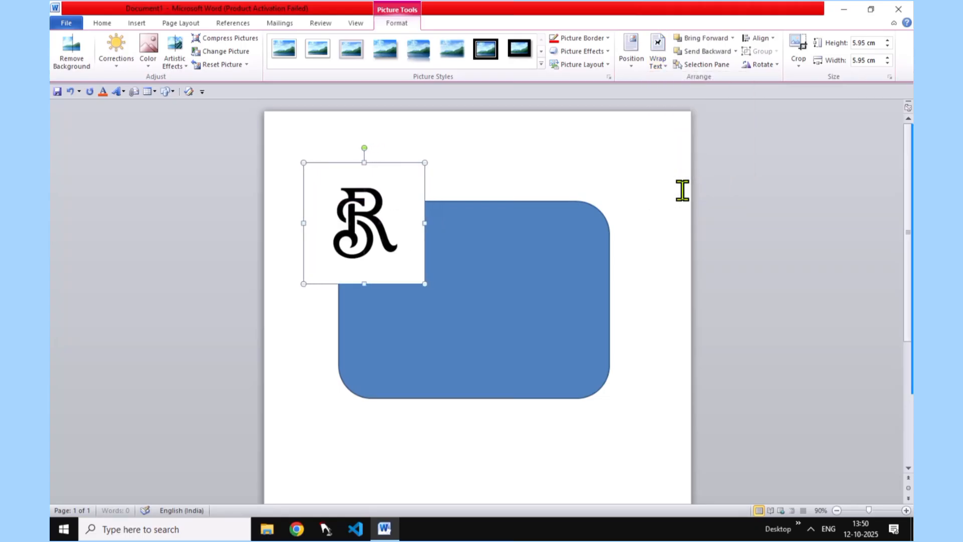
key("Left")
key("Left")
key("Left")
key("Left")
key("Left")
key("Left")
key("Left")
key("Left")
Nudge the logo picture right until its left edge lies inside the rounded rectangle
key("Right")
key("Right")
key("Right")
key("Right")
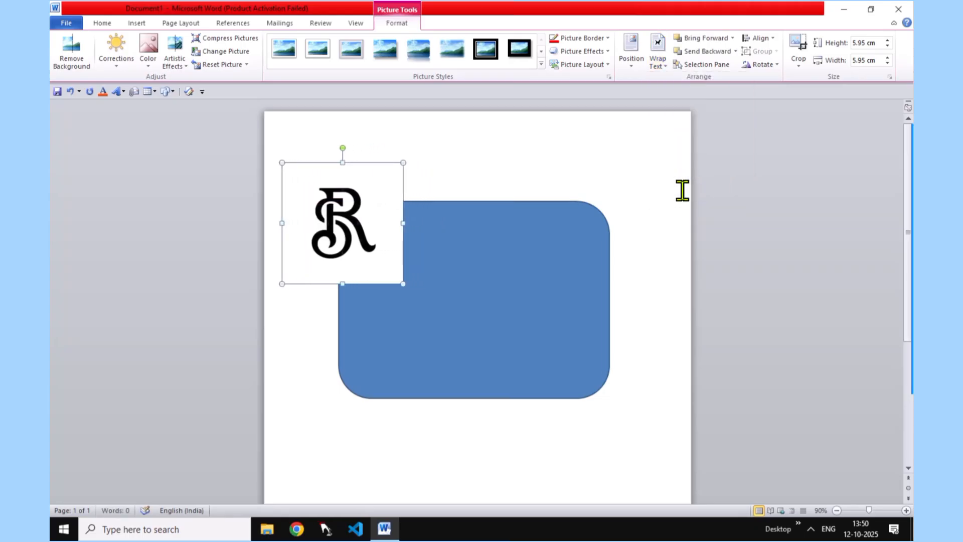
key("Right")
key("Right")
key("Right")
key("Right")
key("Right")
key("Right")
key("Right")
key("Right")
key("Right")
key("Right")
key("Right")
key("Right")
key("Right")
key("Right")
key("Right")
key("Right")
key("Right")
key("Right")
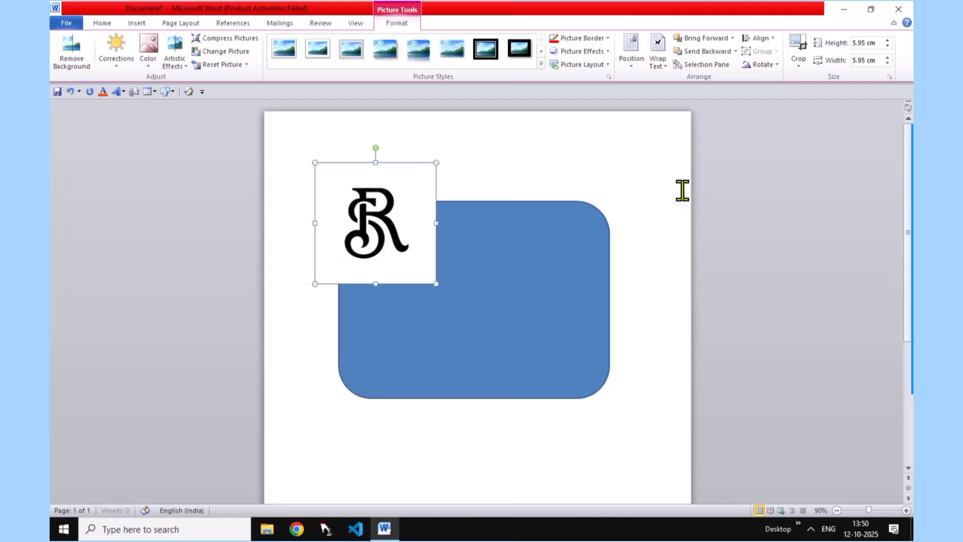
key("Right")
key("Right")
key("Right")
key("Right")
key("Right")
key("Right")
key("Right")
key("Right")
key("Right")
key("Right")
key("Right")
key("Right")
key("Right")
key("Right")
key("Right")
key("Right")
key("Right")
key("Right")
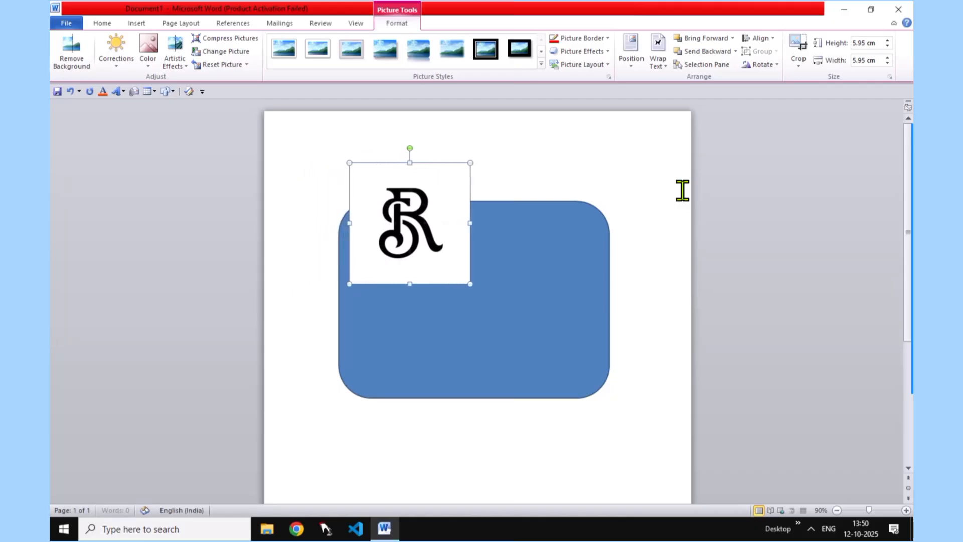
key("Right")
key("Right")
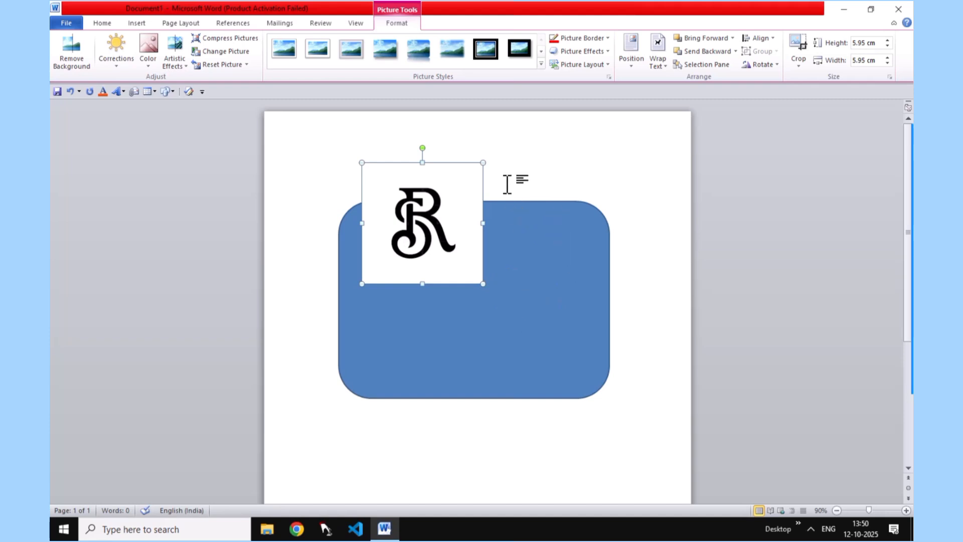
Delete the logo picture and select the rounded rectangle
key("Delete")
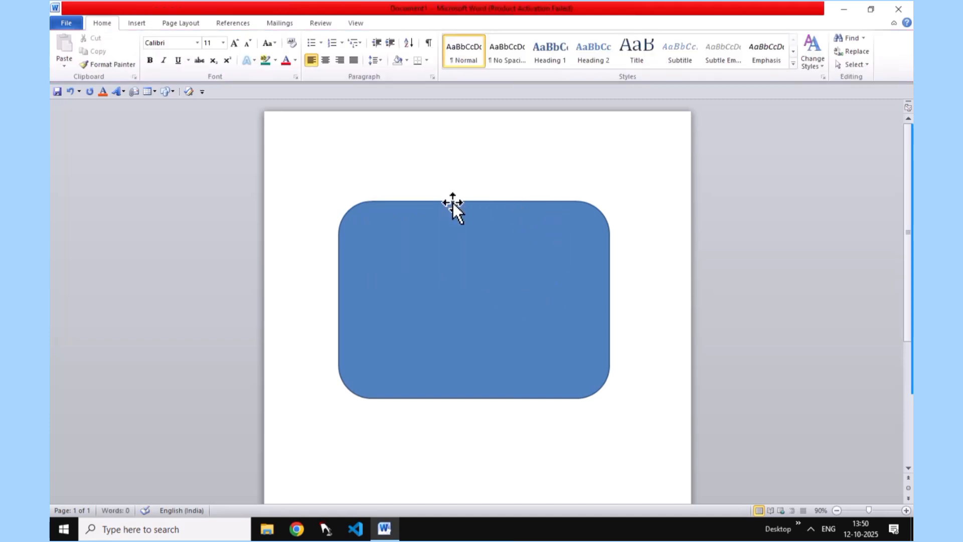
left_click(449, 263)
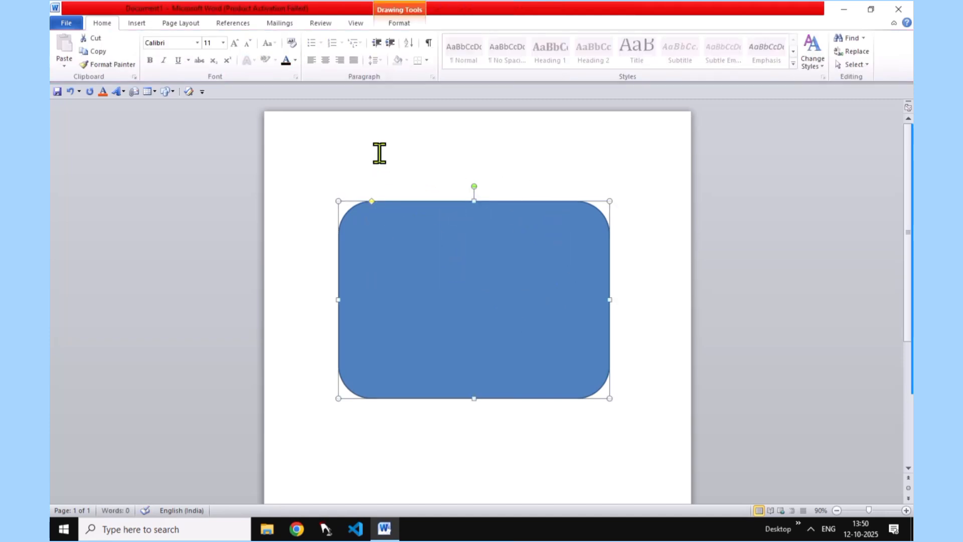
Fill the rounded rectangle with the picture "download (4) (13)" from the Desktop
left_click(396, 23)
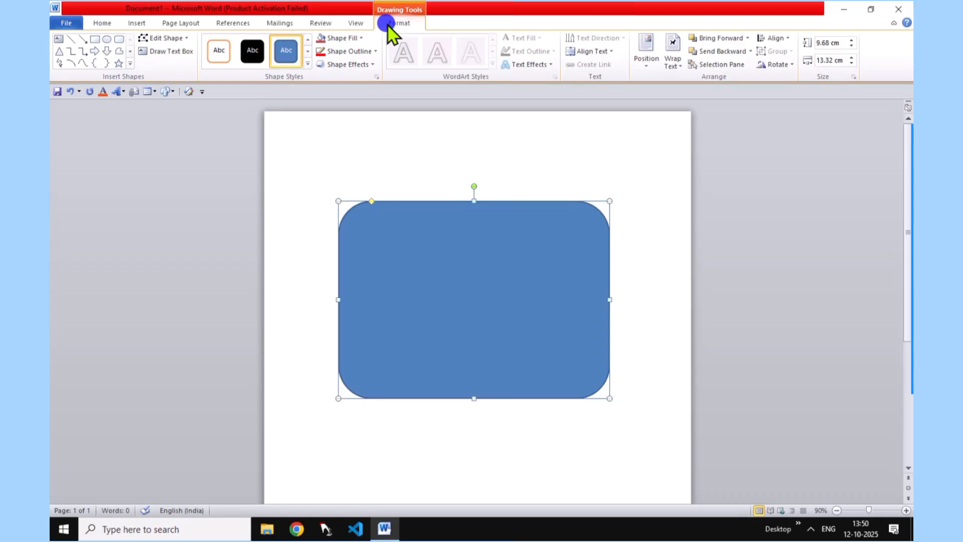
left_click(358, 39)
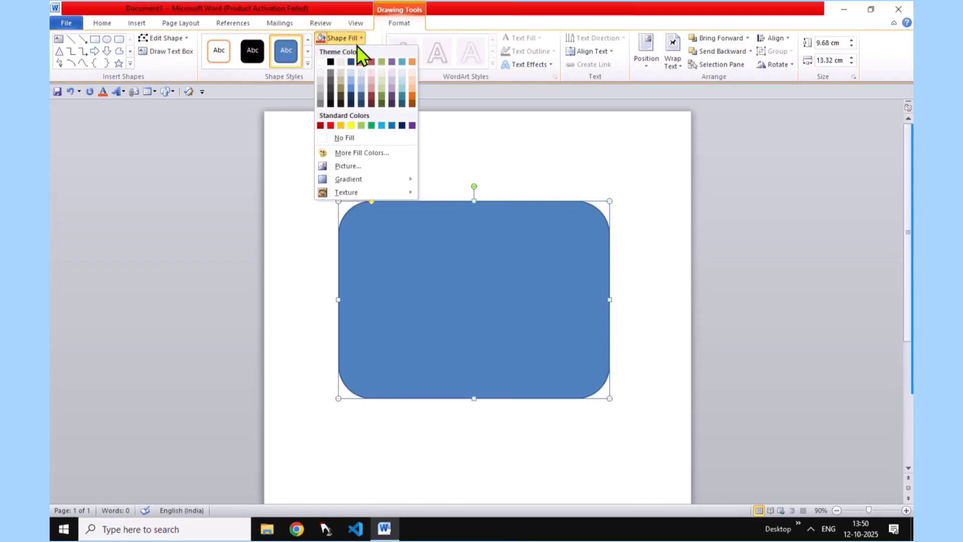
left_click(352, 167)
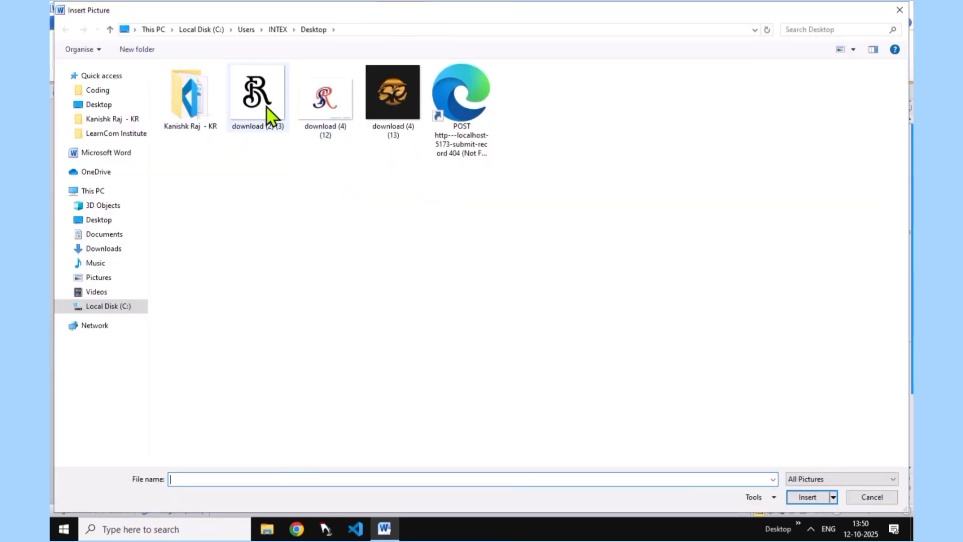
left_click(378, 110)
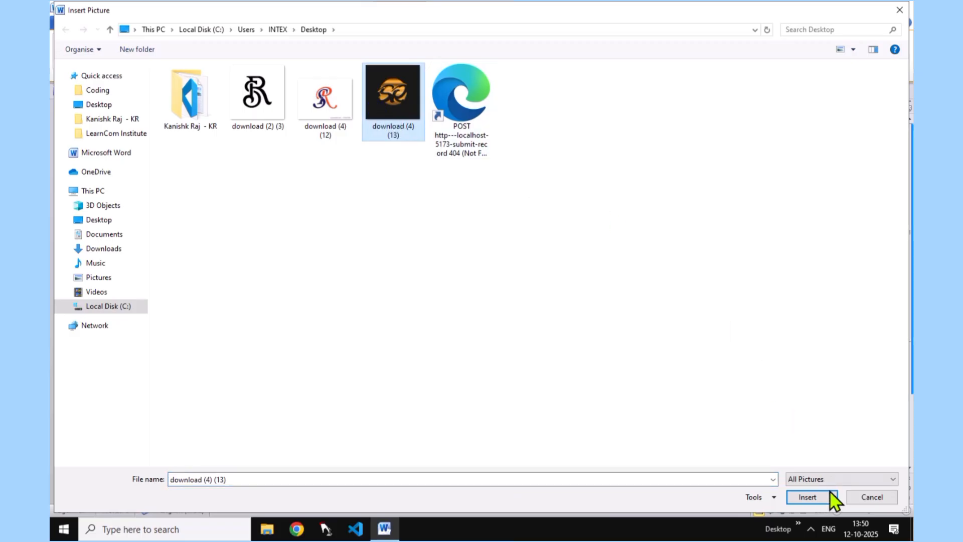
left_click(805, 496)
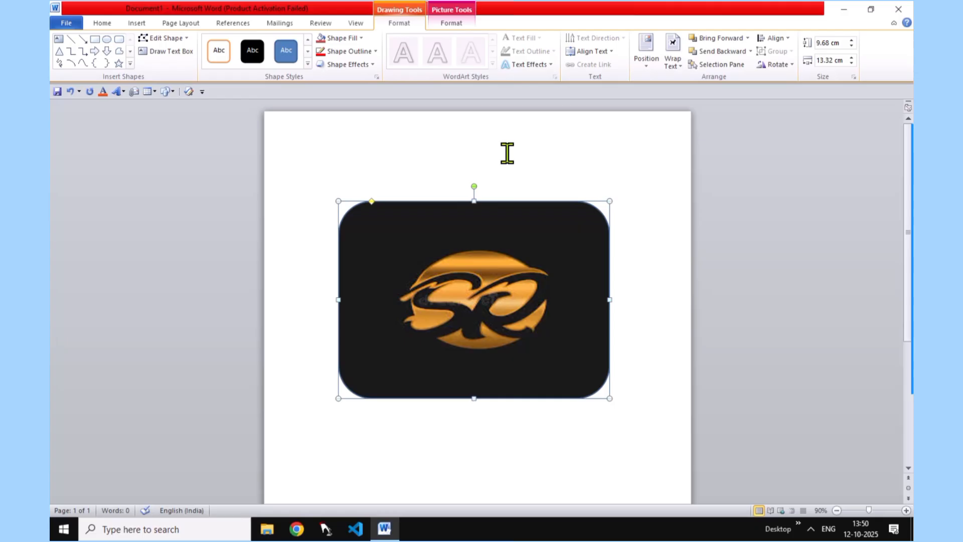
Undo the rounded rectangle's picture fill and dismiss the Save As dialog without saving
key("ctrl+z")
key("ctrl+s")
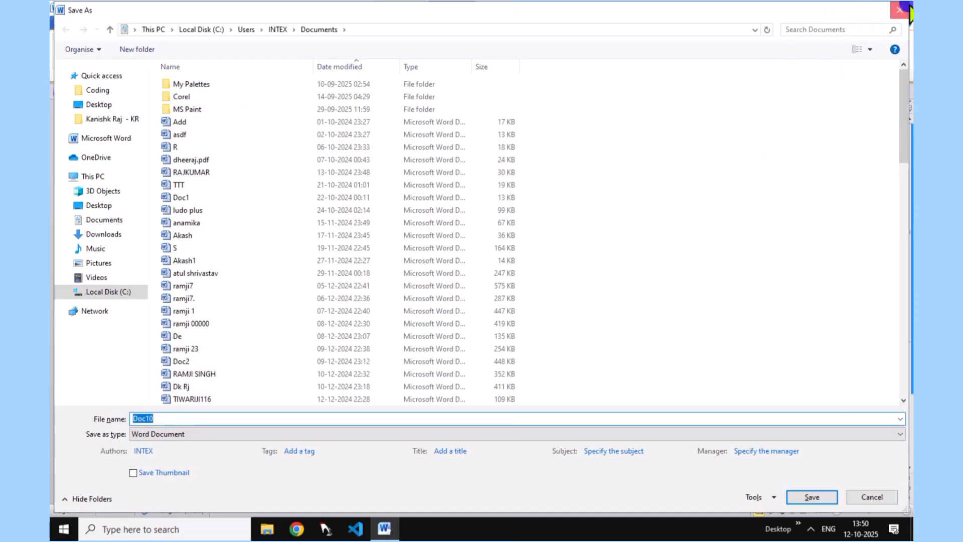
left_click(900, 10)
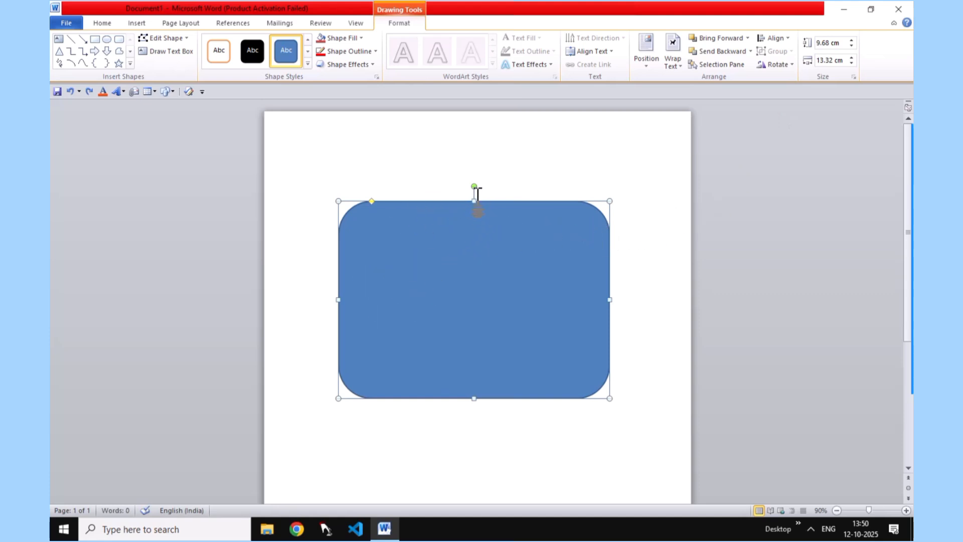
Preview gradient and texture fills on the rounded rectangle and apply the brown marble texture
left_click(360, 37)
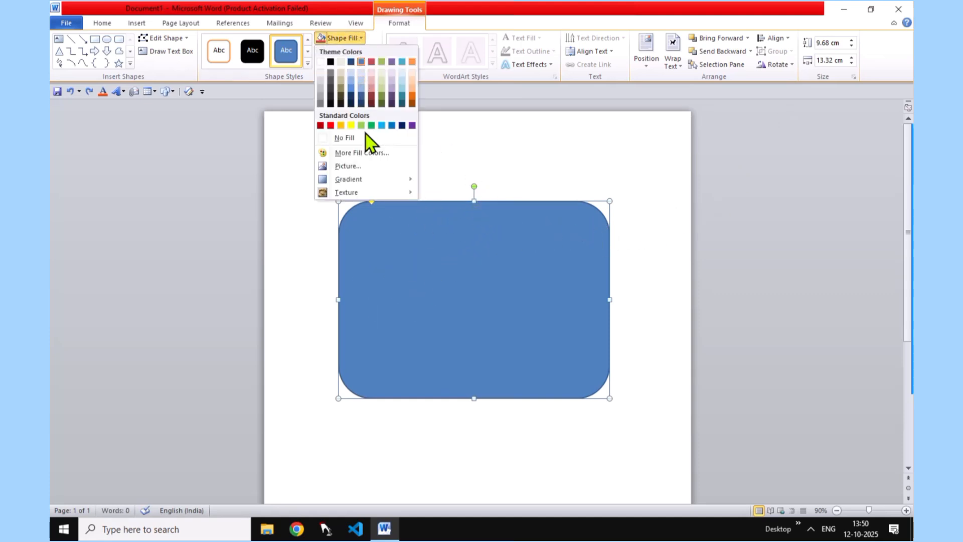
mouse_move(366, 182)
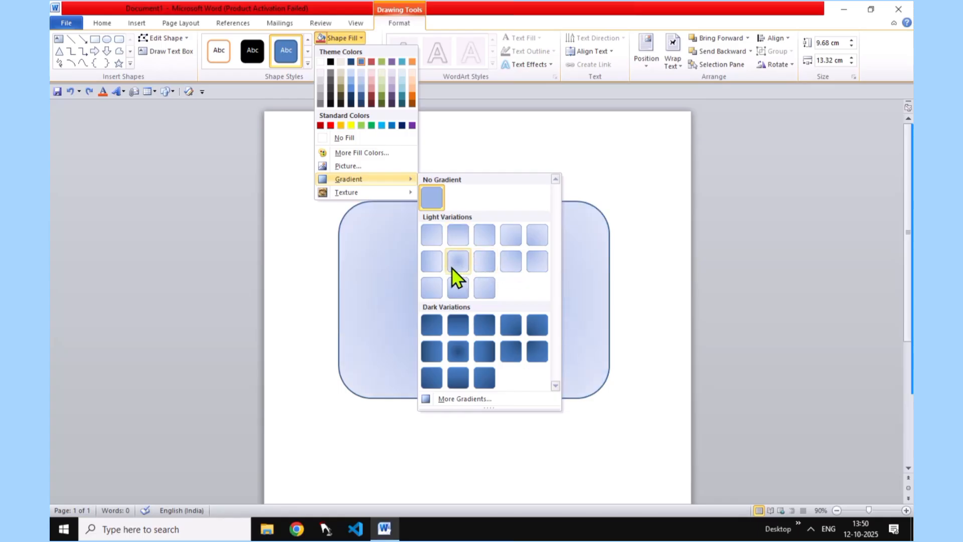
mouse_move(390, 197)
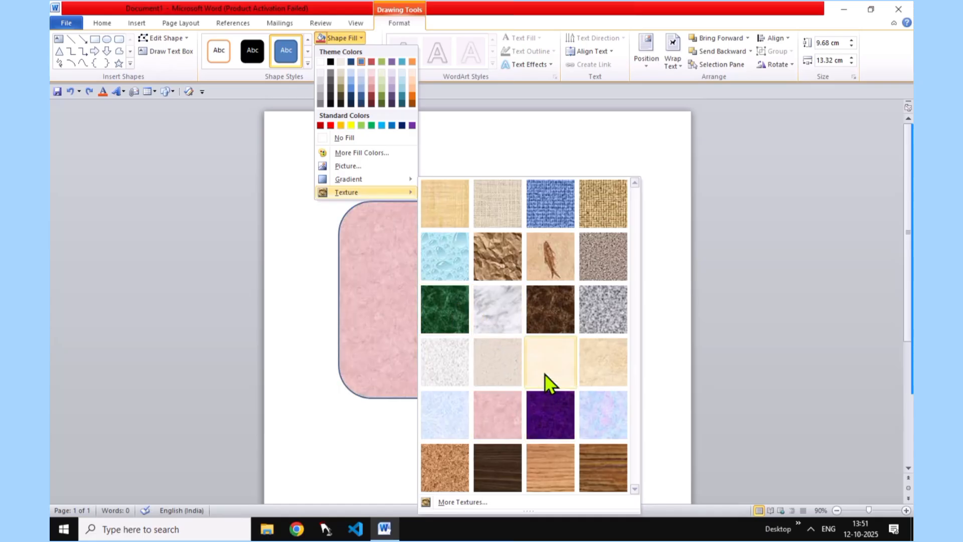
left_click(547, 310)
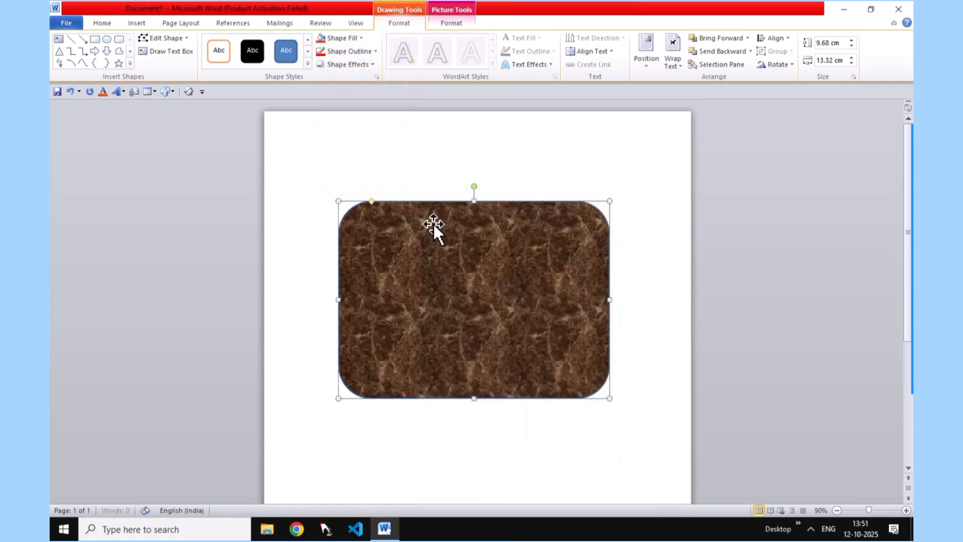
left_click(360, 38)
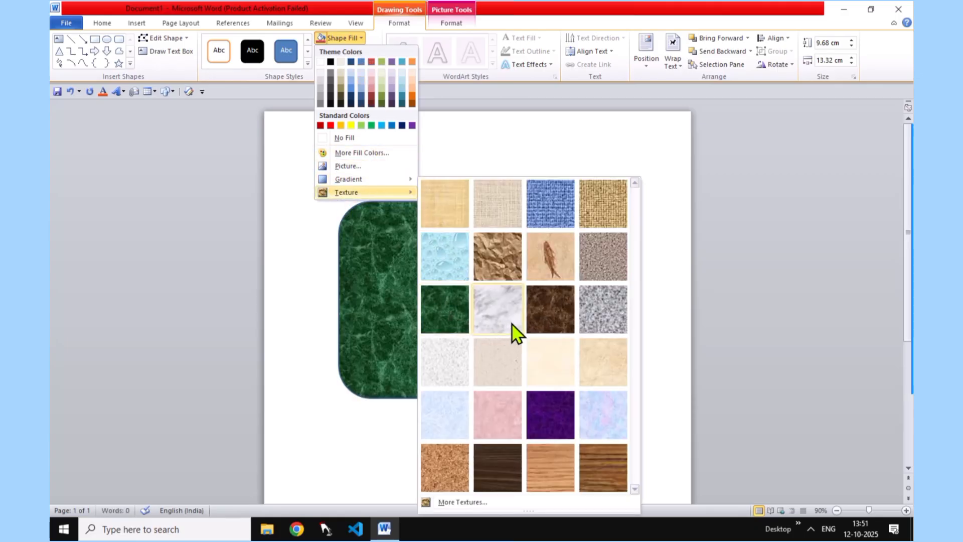
left_click(543, 315)
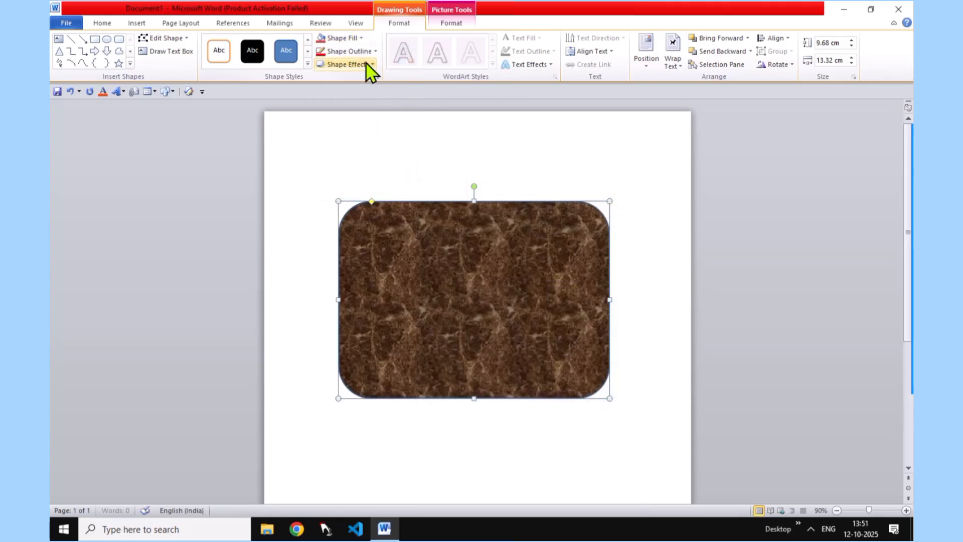
left_click(368, 63)
left_click(374, 50)
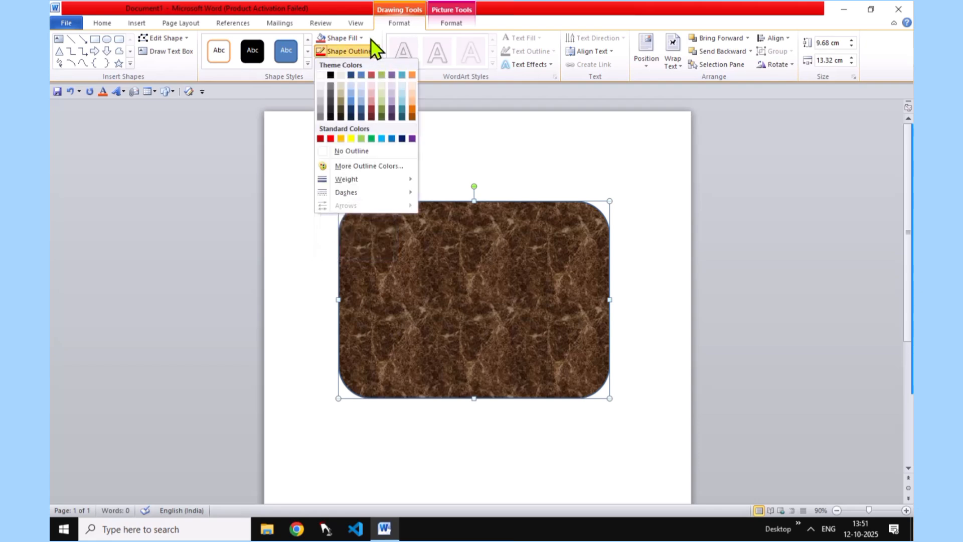
left_click(360, 39)
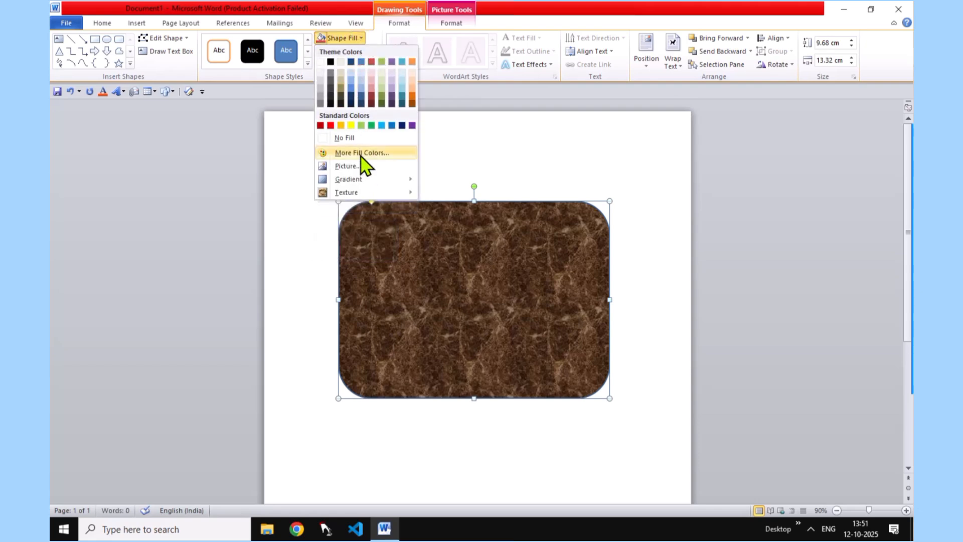
mouse_move(362, 193)
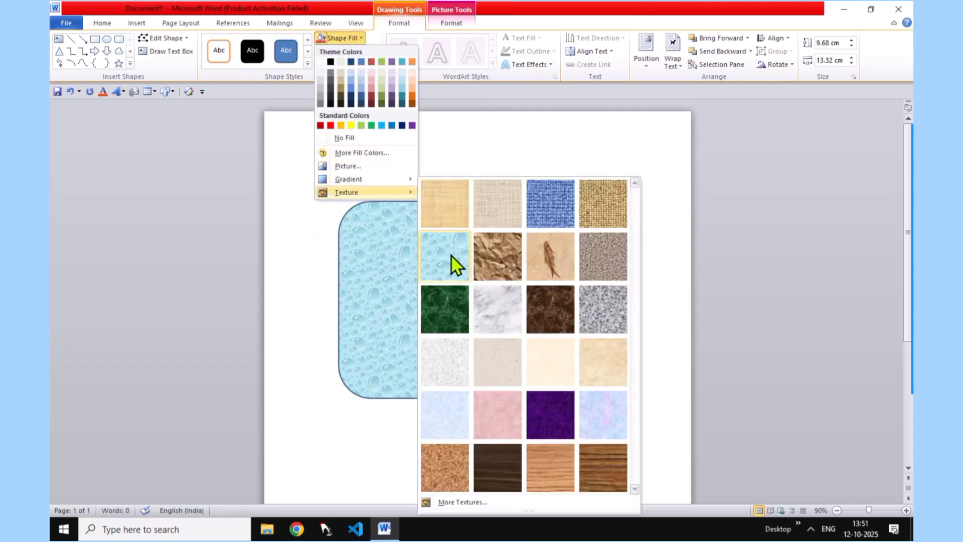
left_click(481, 128)
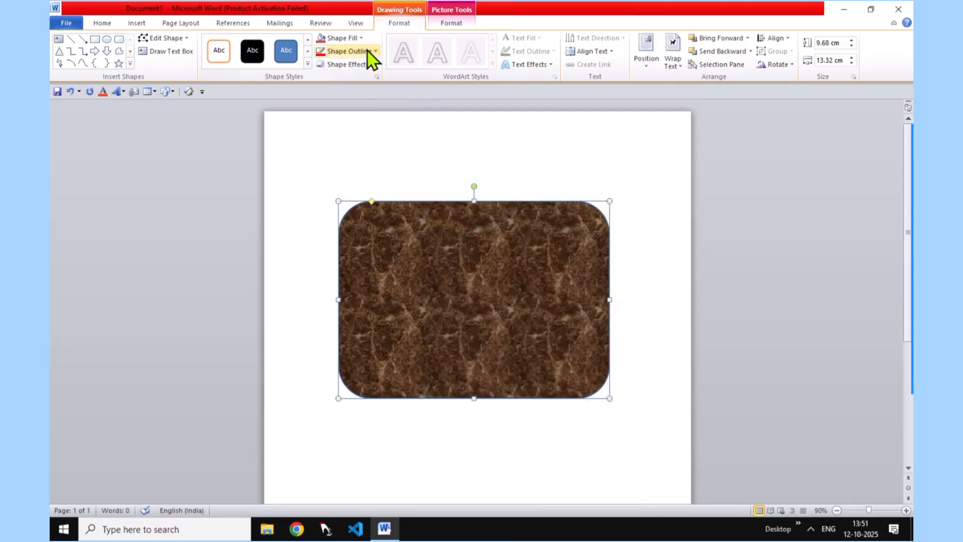
left_click(361, 38)
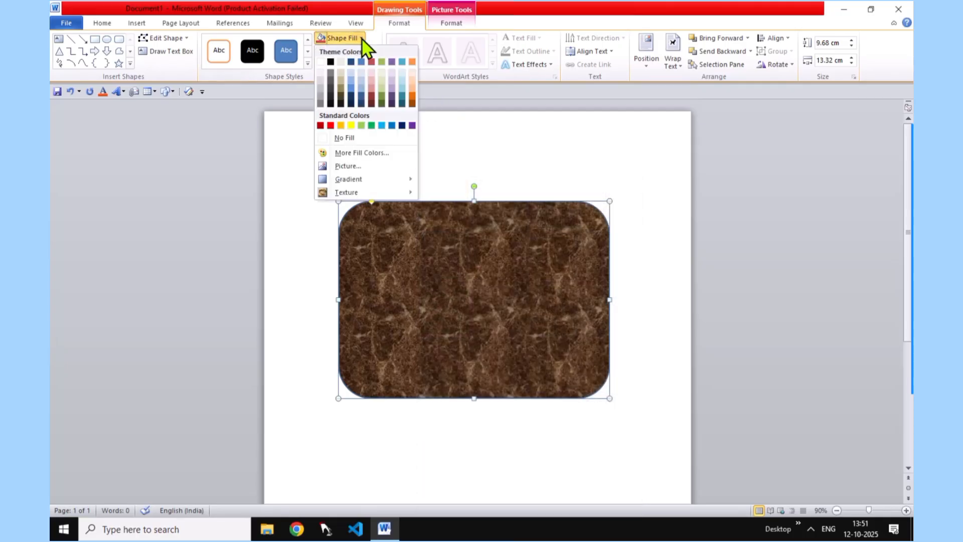
left_click(454, 135)
Fill the rounded rectangle with standard red and set its outline colour to black
left_click(362, 39)
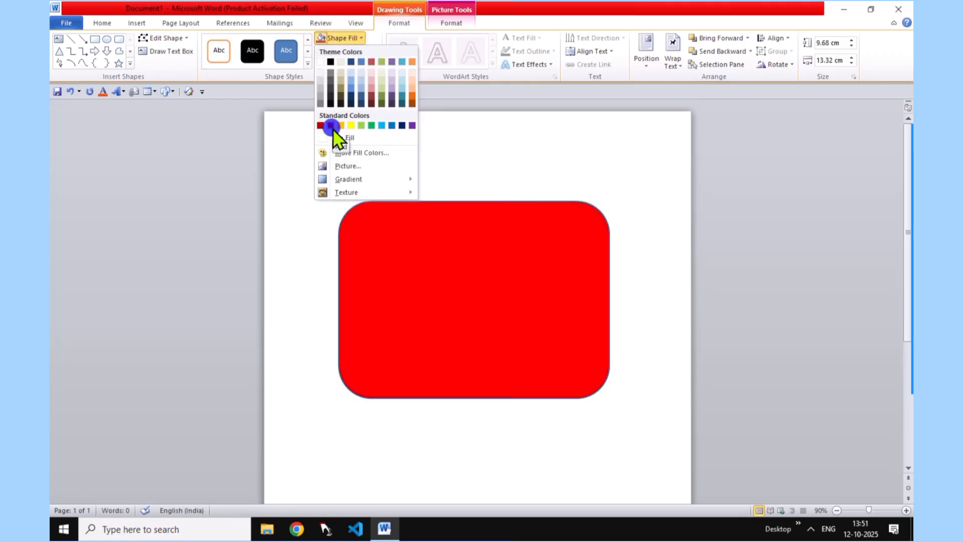
left_click(331, 126)
left_click(364, 52)
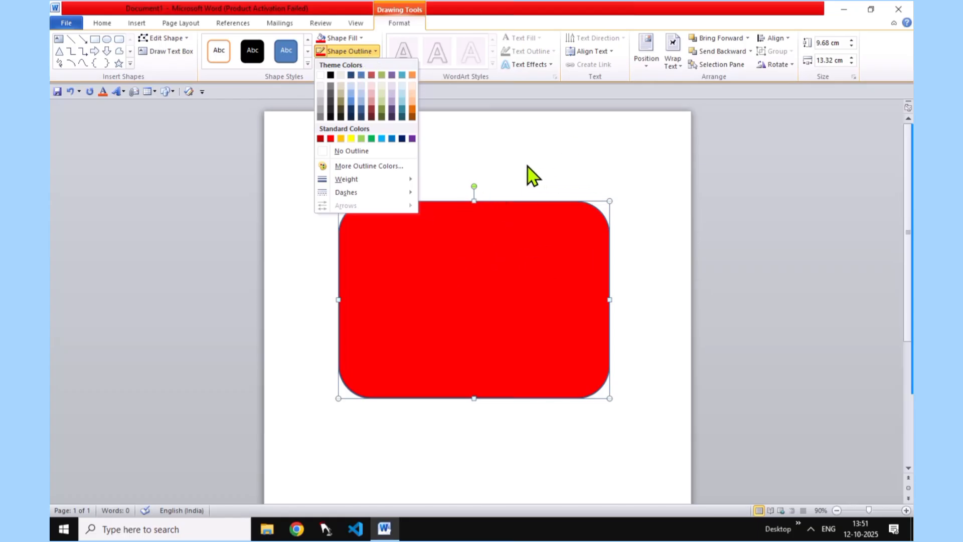
left_click(329, 75)
left_click(359, 51)
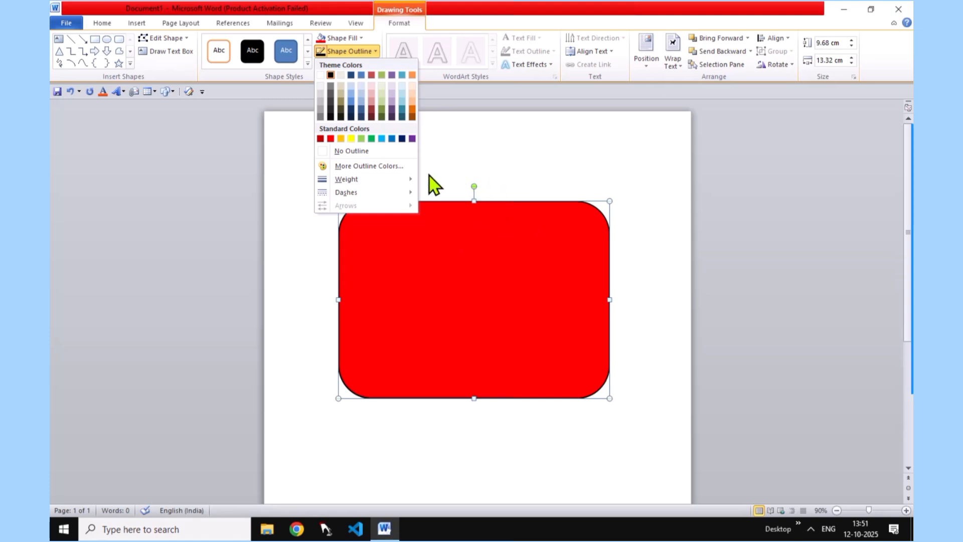
left_click(386, 166)
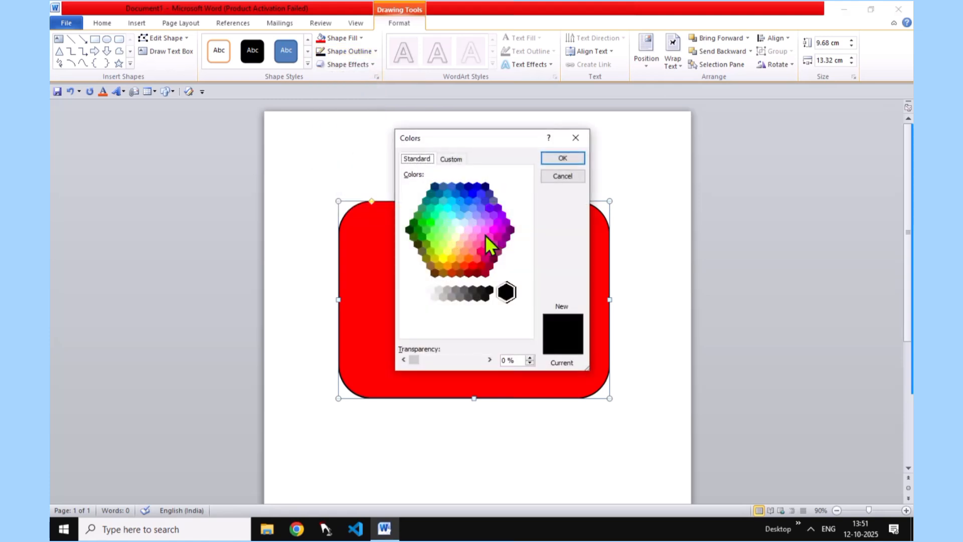
left_click(446, 214)
left_click(461, 240)
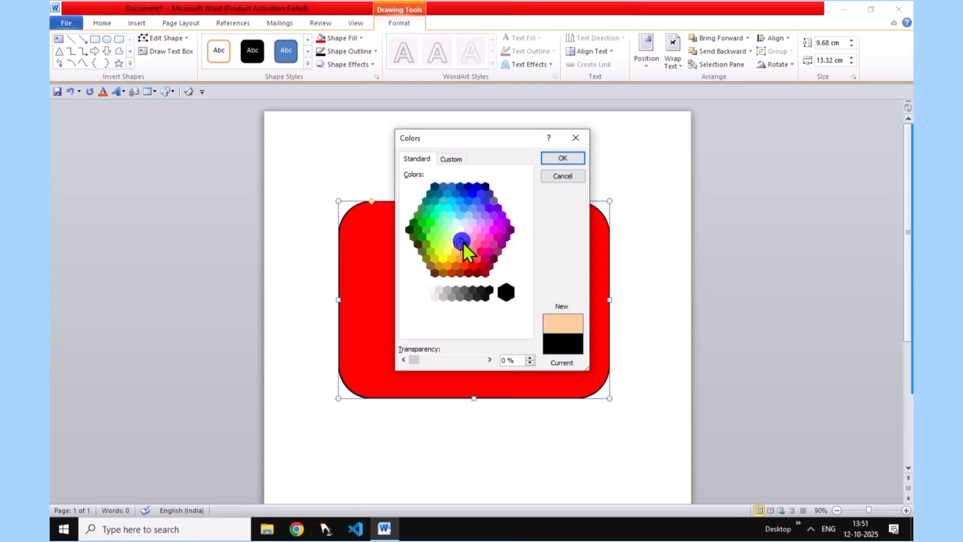
left_click(477, 230)
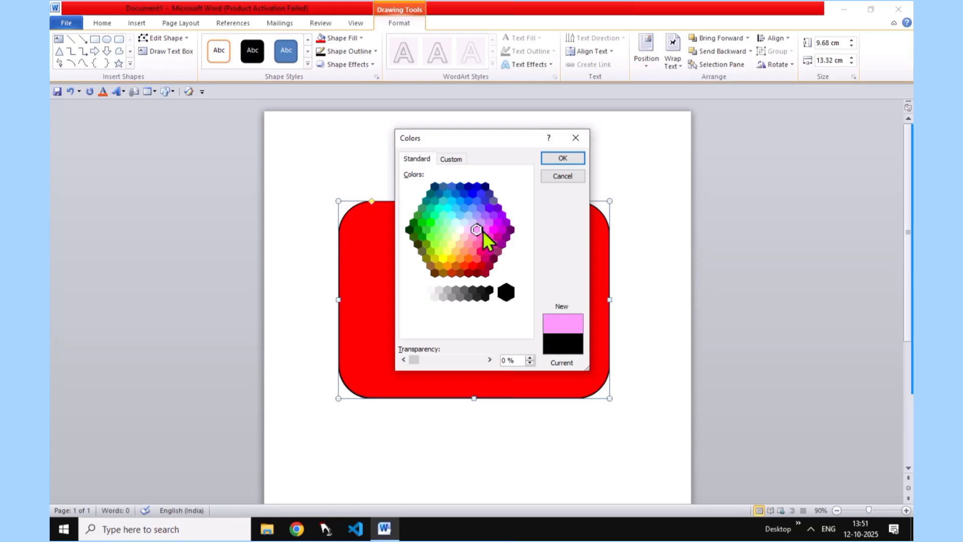
left_click(573, 143)
Set the rounded rectangle's outline weight to 6 pt
left_click(373, 51)
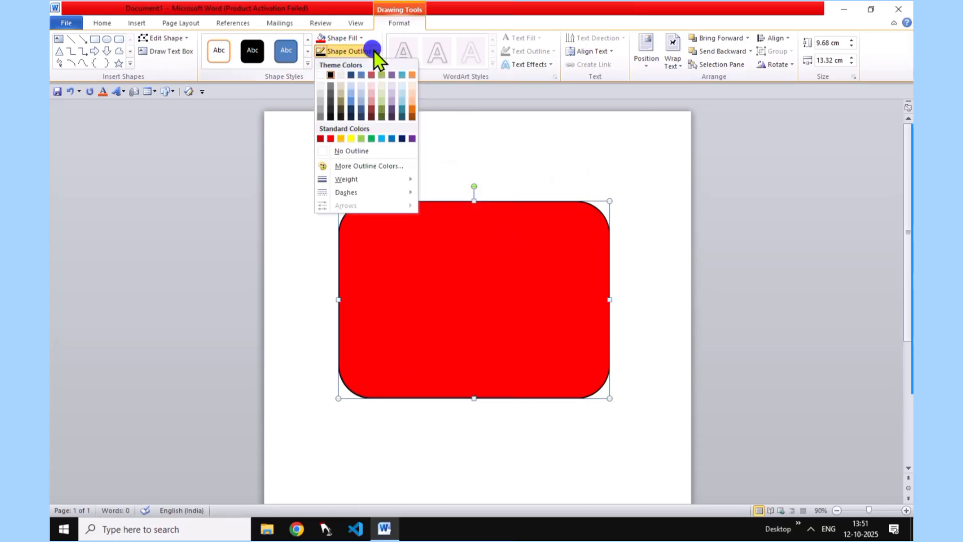
mouse_move(358, 182)
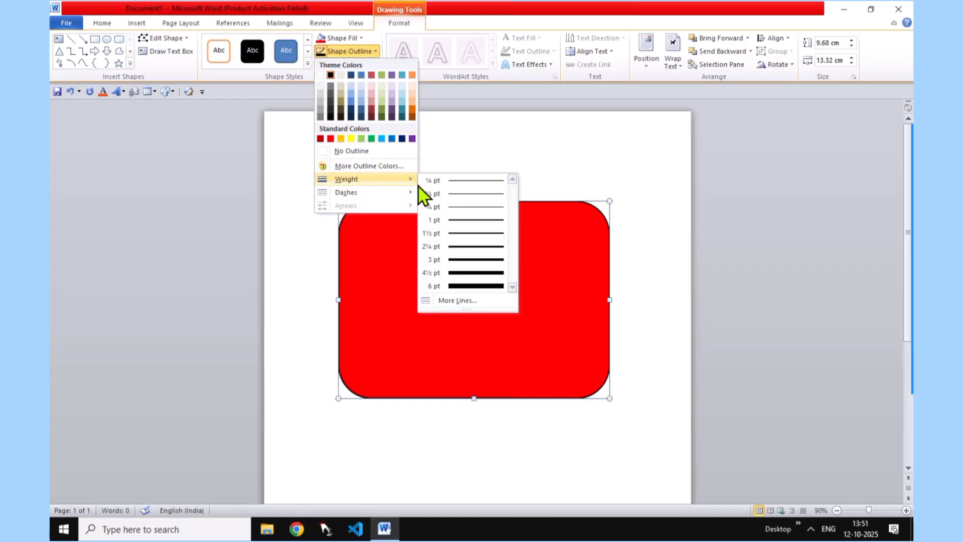
left_click(482, 289)
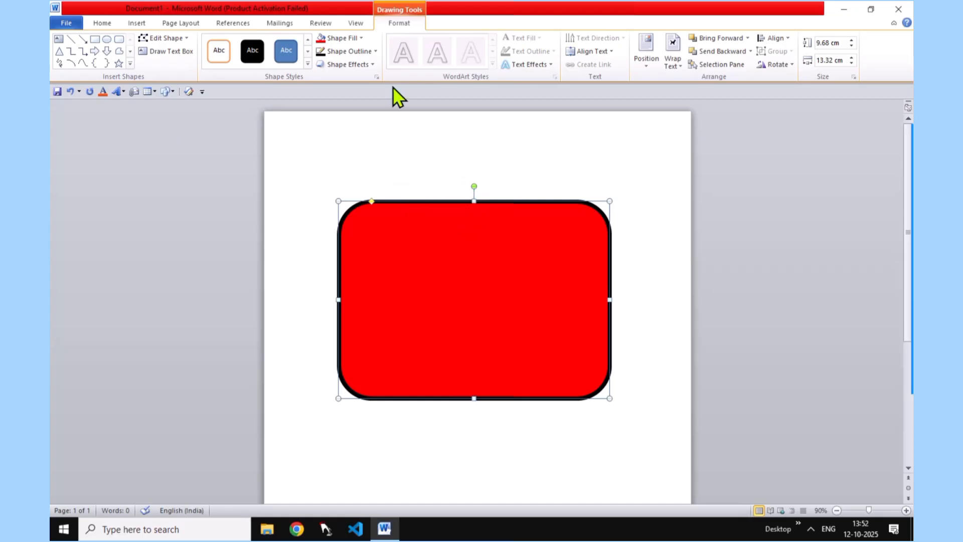
Set the rounded rectangle's outline weight to ¼ pt and display the available dash styles
left_click(375, 52)
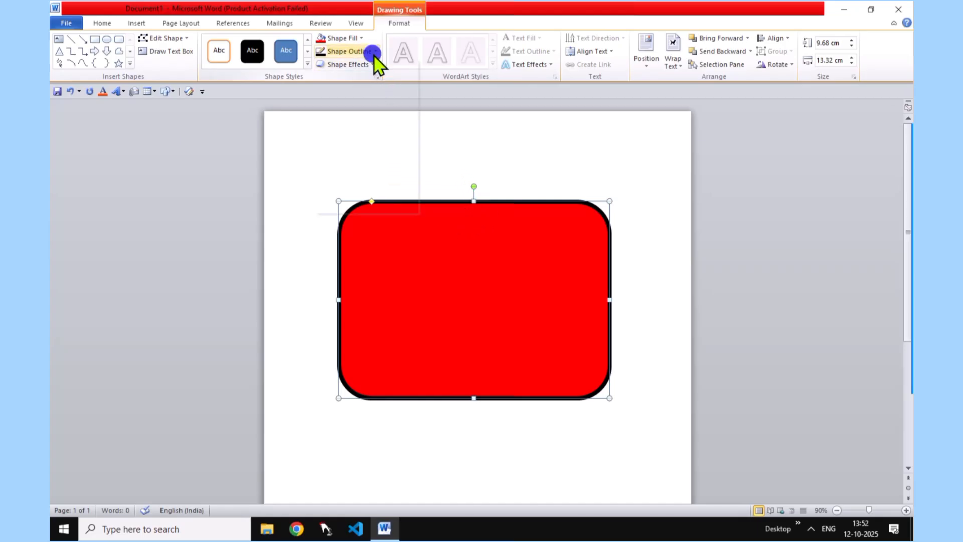
mouse_move(371, 182)
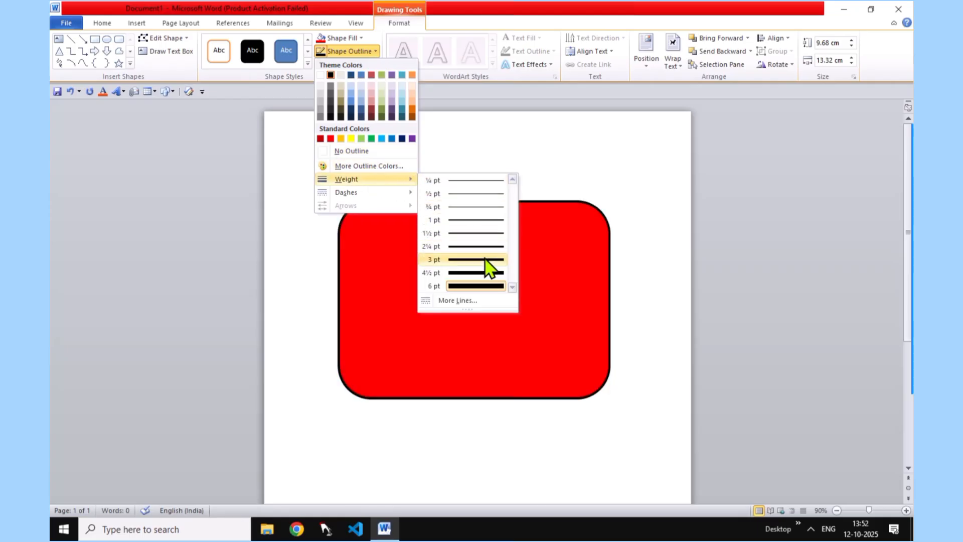
left_click(486, 180)
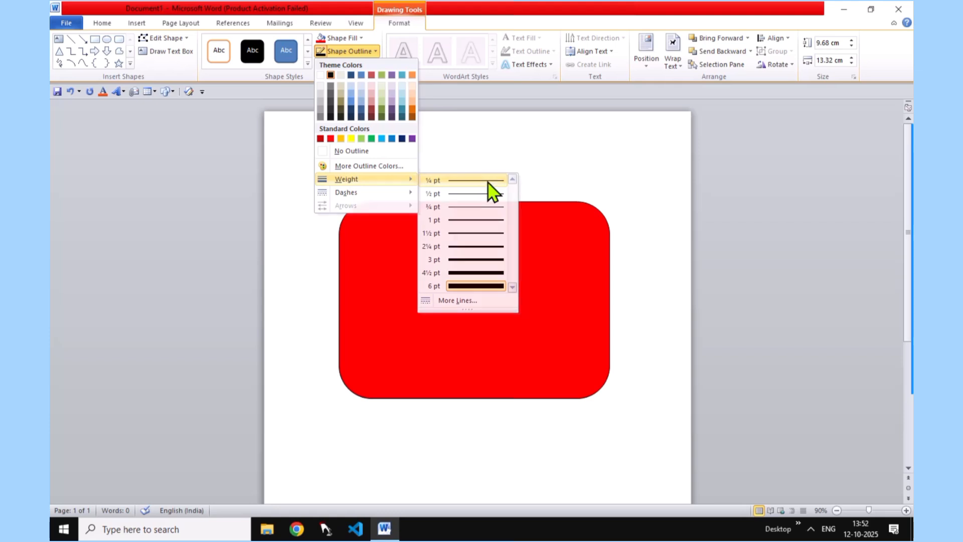
left_click(377, 51)
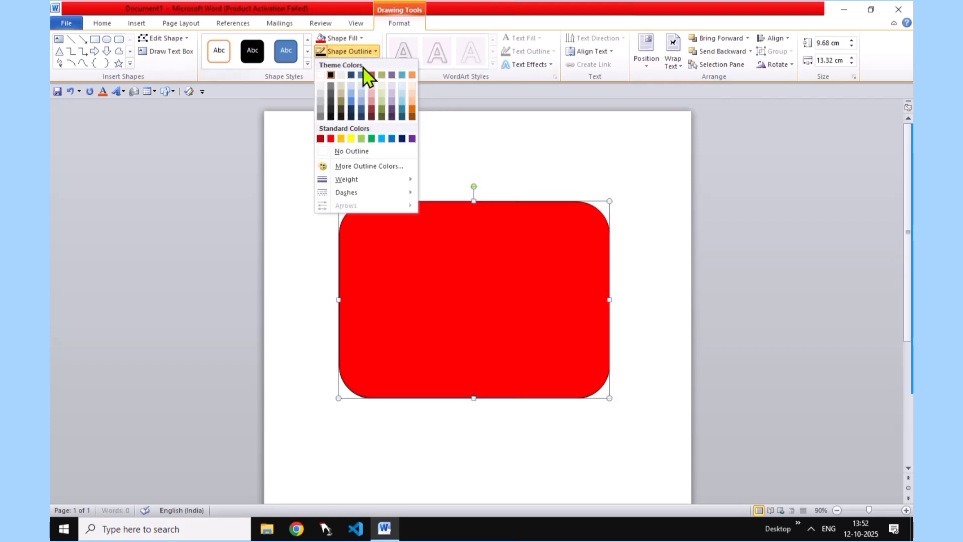
mouse_move(394, 195)
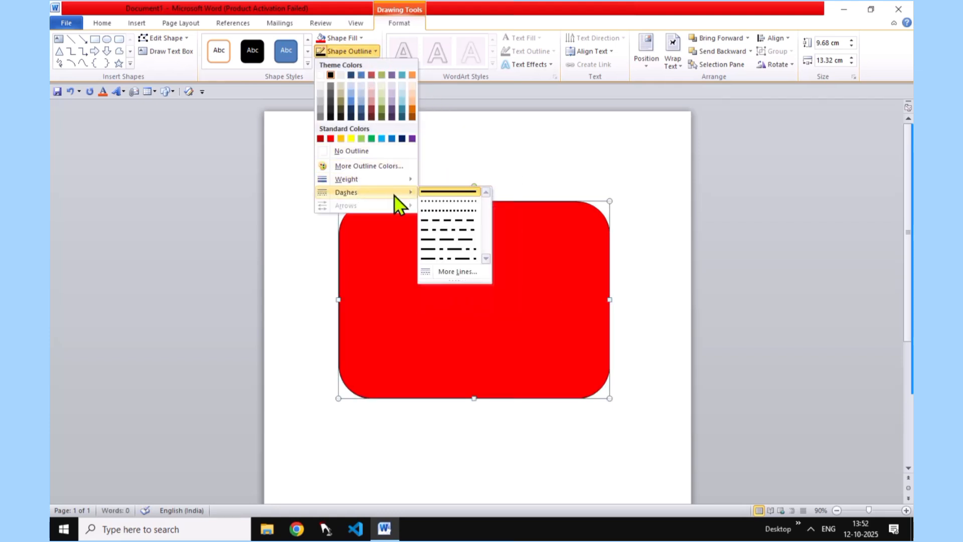
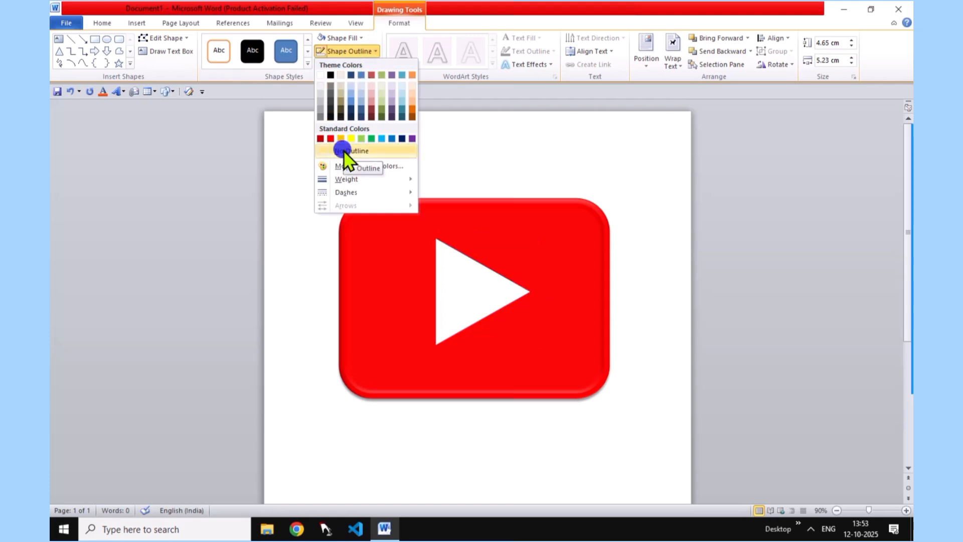
Remove the white triangle's outline and apply the third outer shadow in the first row to it
left_click(343, 151)
left_click(376, 64)
mouse_move(355, 118)
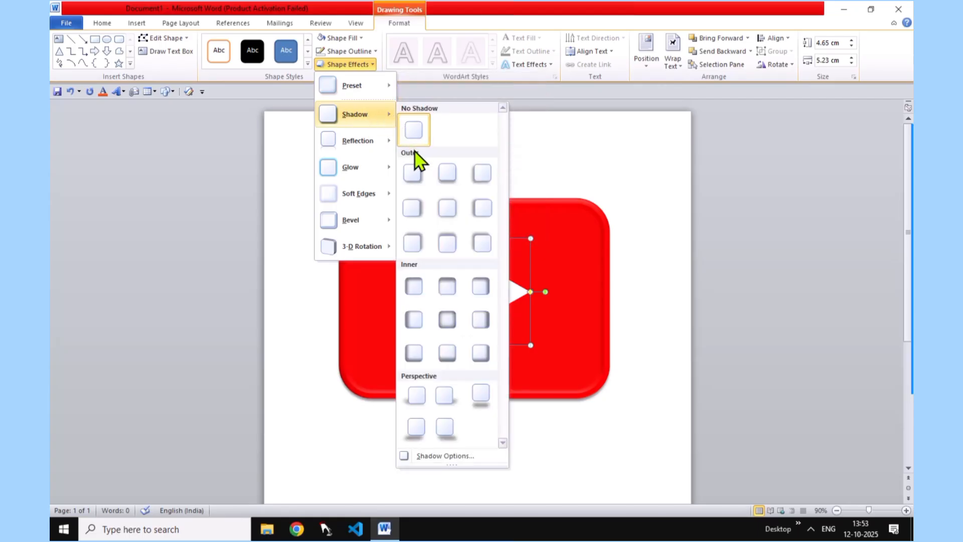
left_click(481, 175)
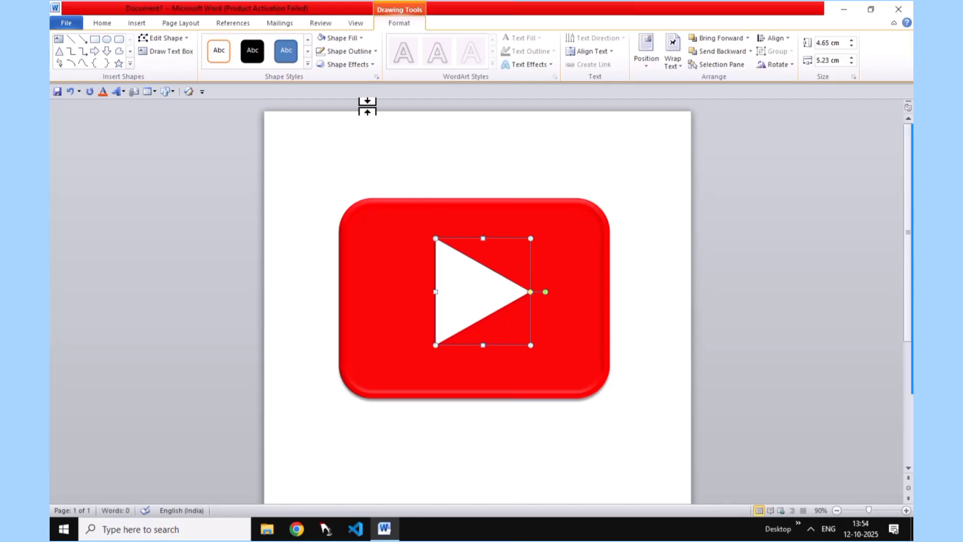
Give the white triangle a black outline with a weight of 4½ pt
left_click(361, 38)
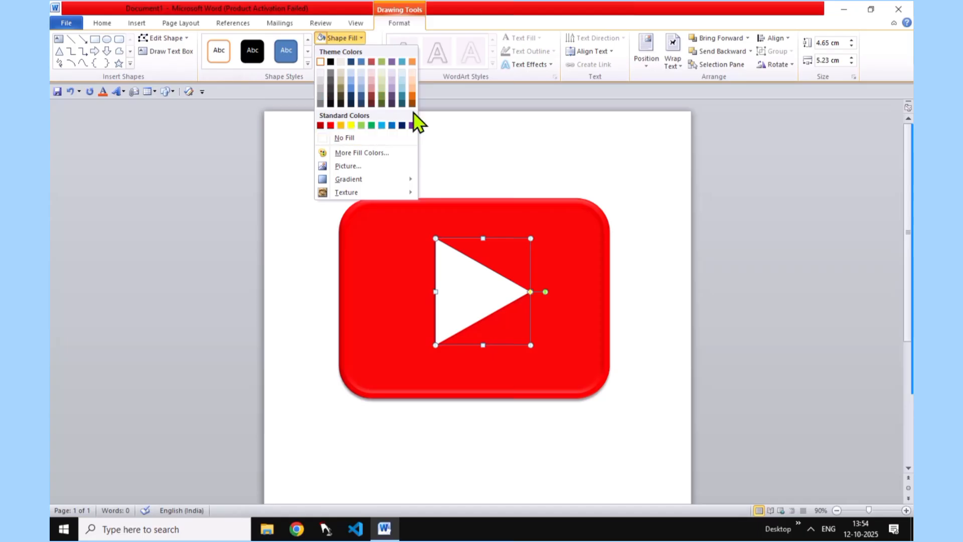
left_click(549, 117)
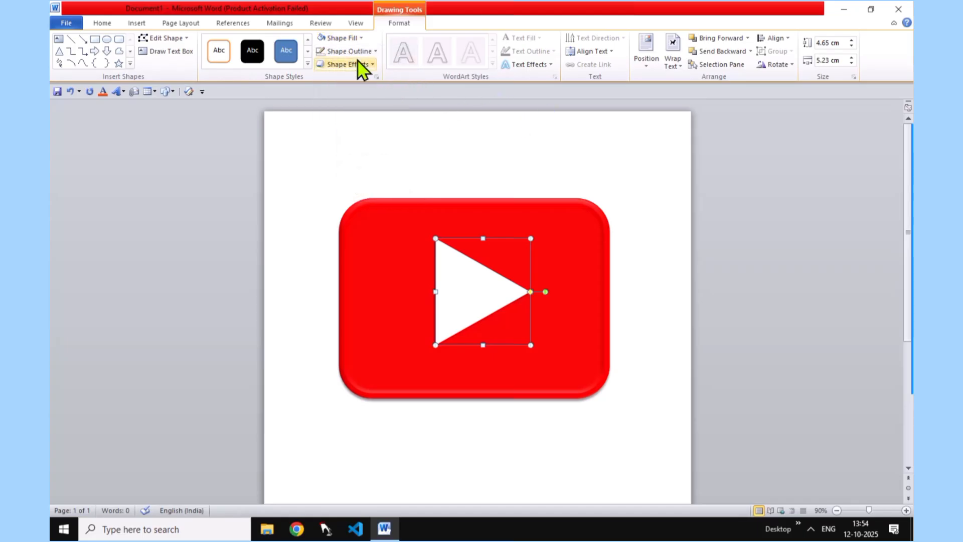
left_click(374, 51)
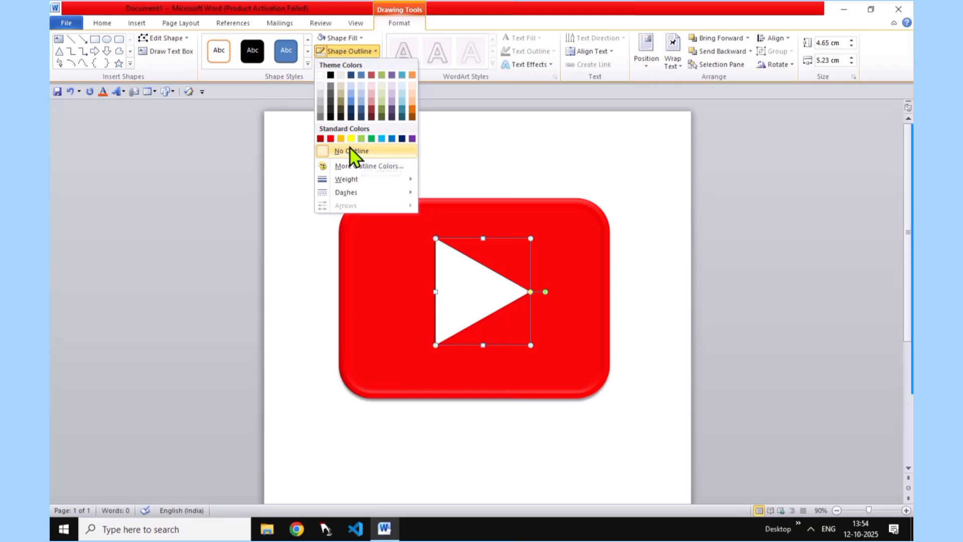
left_click(329, 76)
left_click(374, 52)
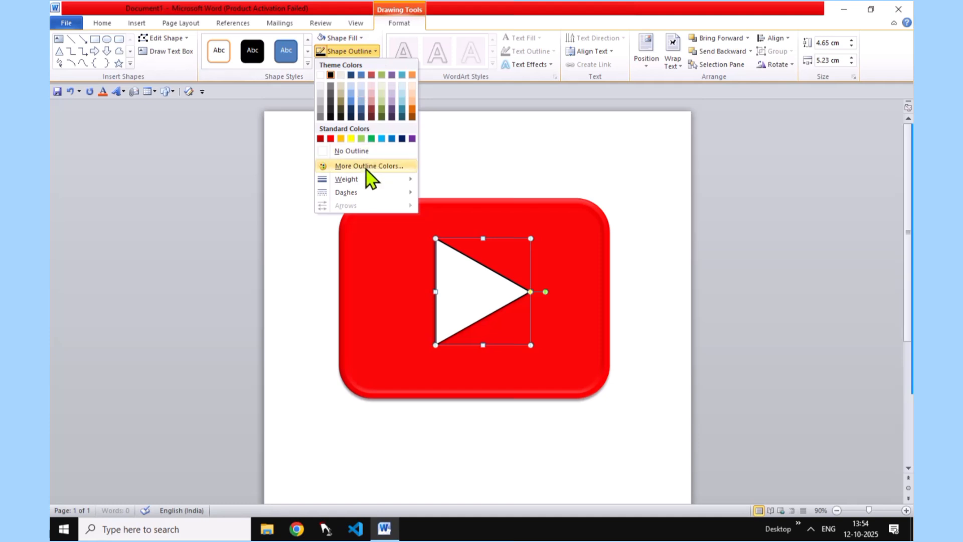
mouse_move(382, 180)
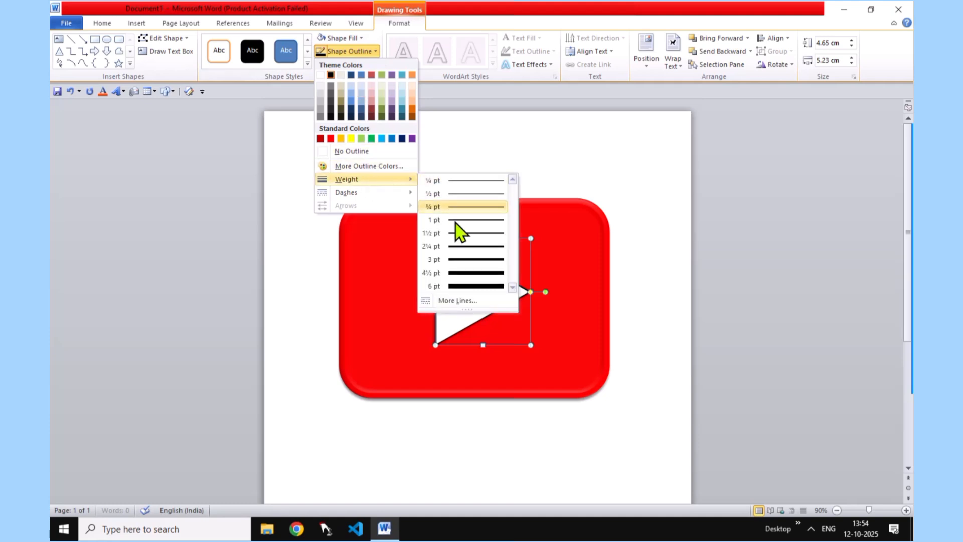
left_click(474, 272)
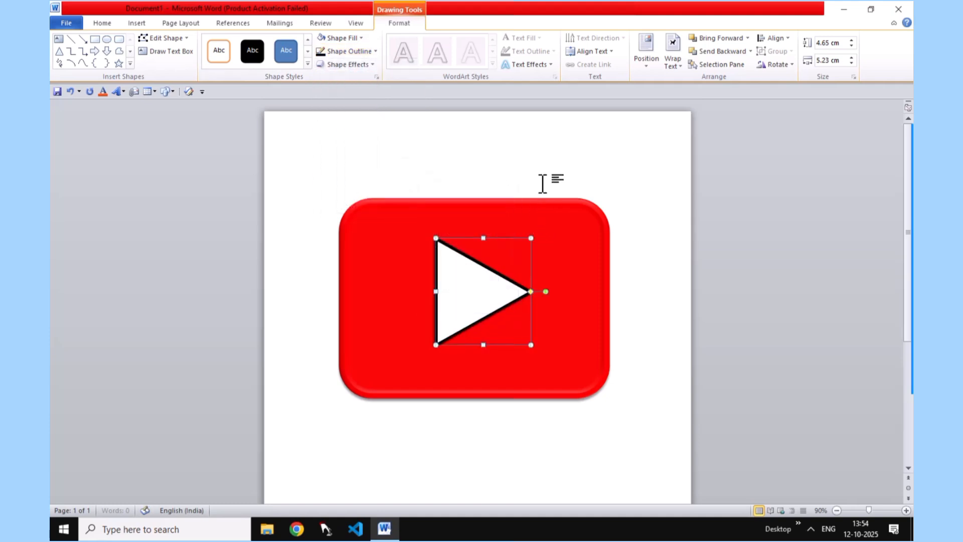
Remove the outline from the white triangle and deselect it
left_click(374, 51)
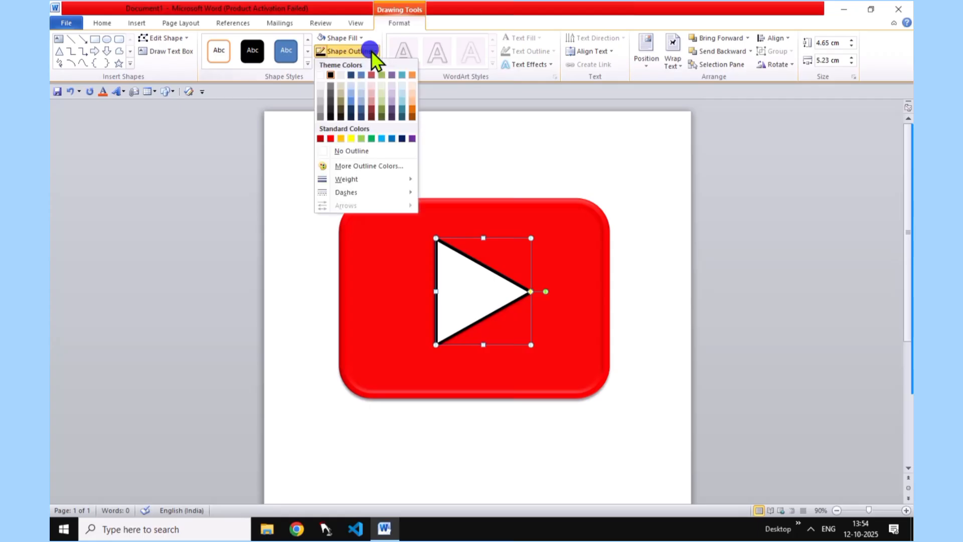
left_click(355, 149)
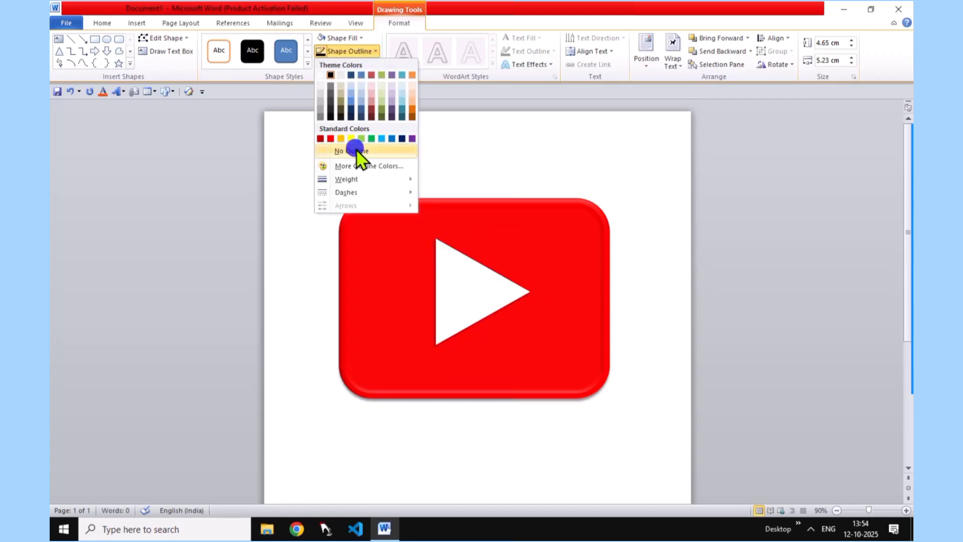
left_click(474, 140)
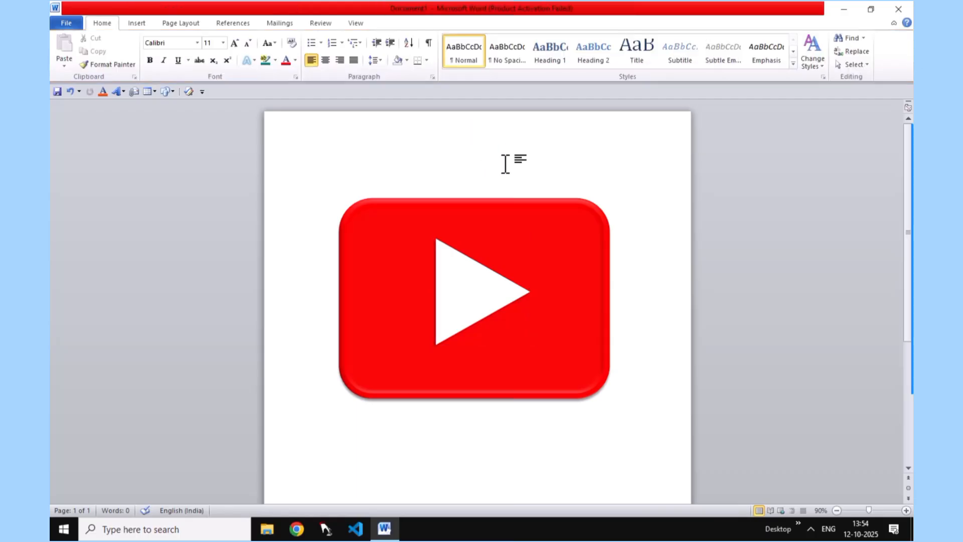
scroll(490, 445, "down", 2)
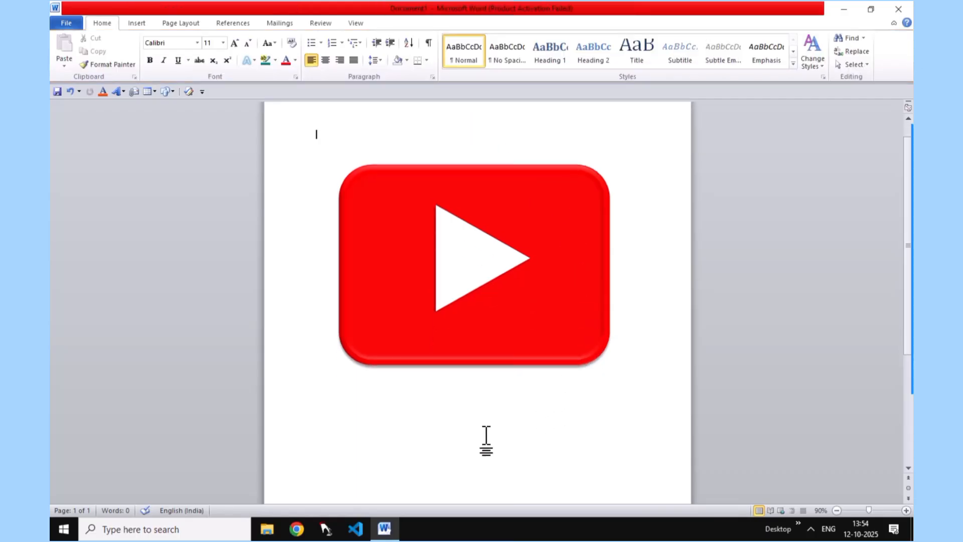
double_click(369, 395)
scroll(368, 394, "up", 1)
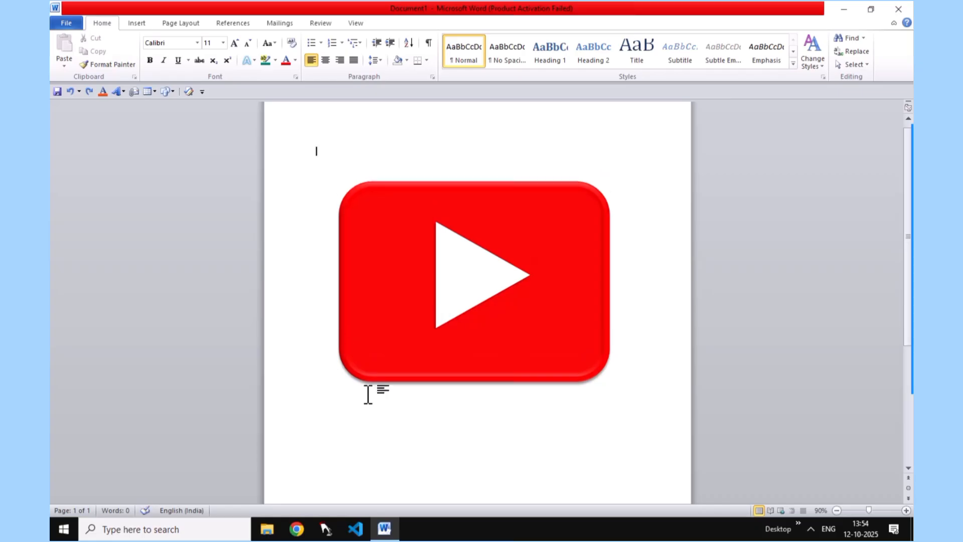
scroll(368, 394, "up", 1)
Insert WordArt in the first style (Tan, Text 2, Outline - Background 2) with the text "YOU TUBE"
left_click(136, 23)
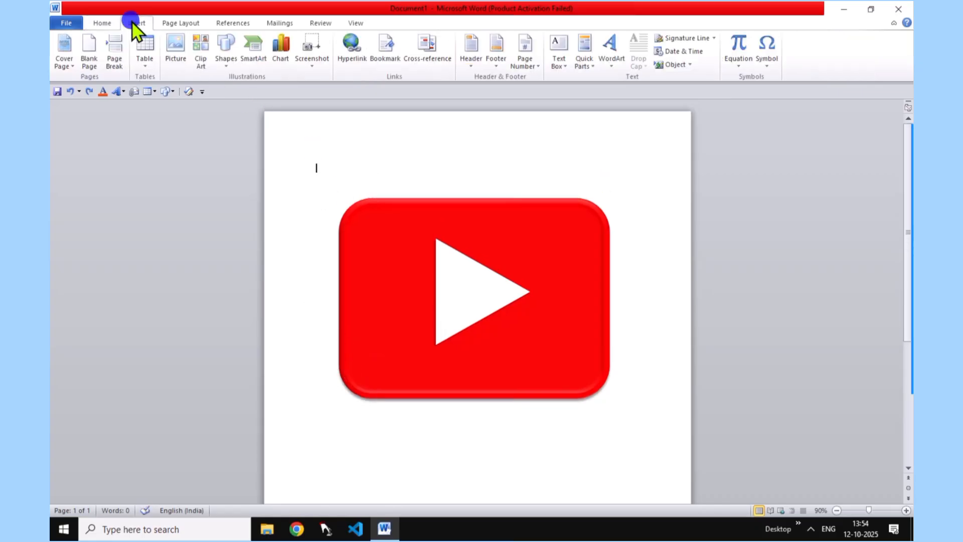
left_click(616, 66)
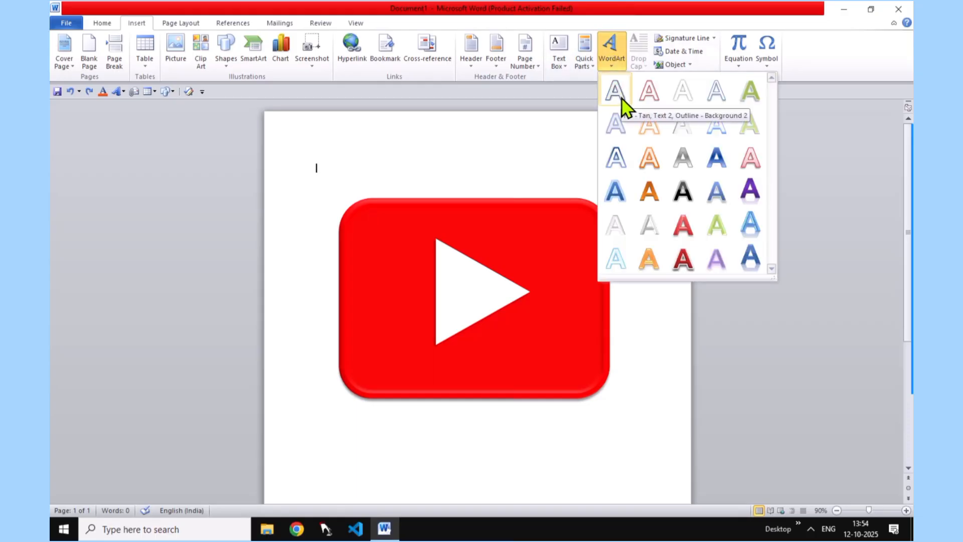
left_click(623, 99)
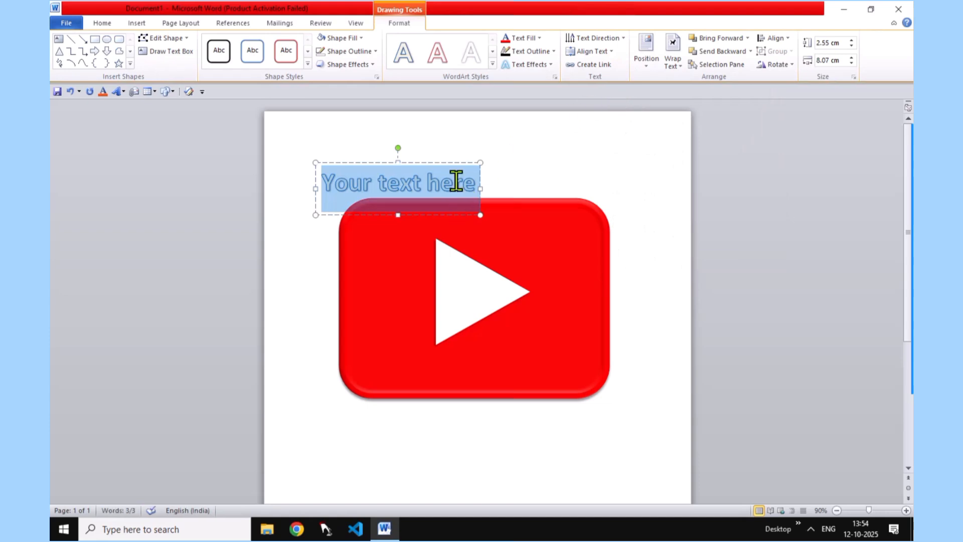
key("Delete")
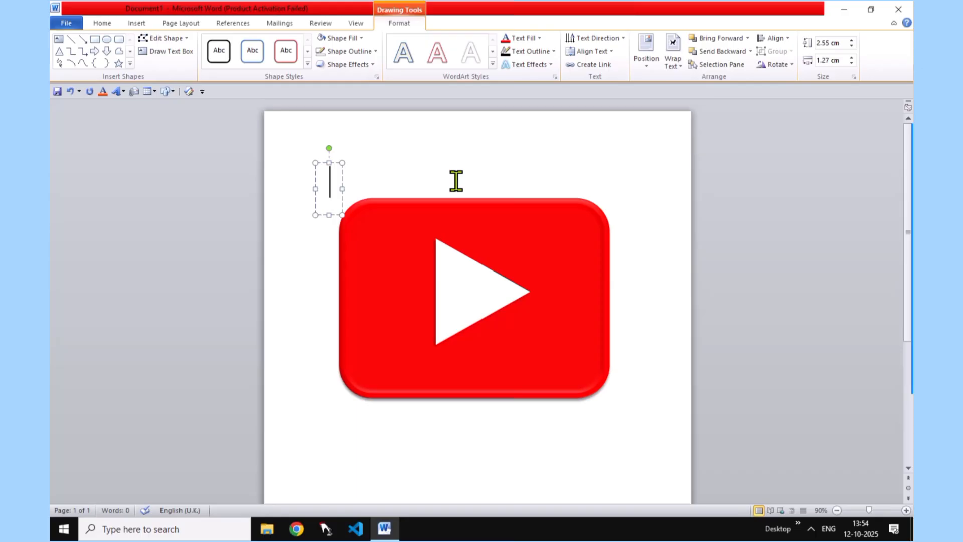
type("YOY")
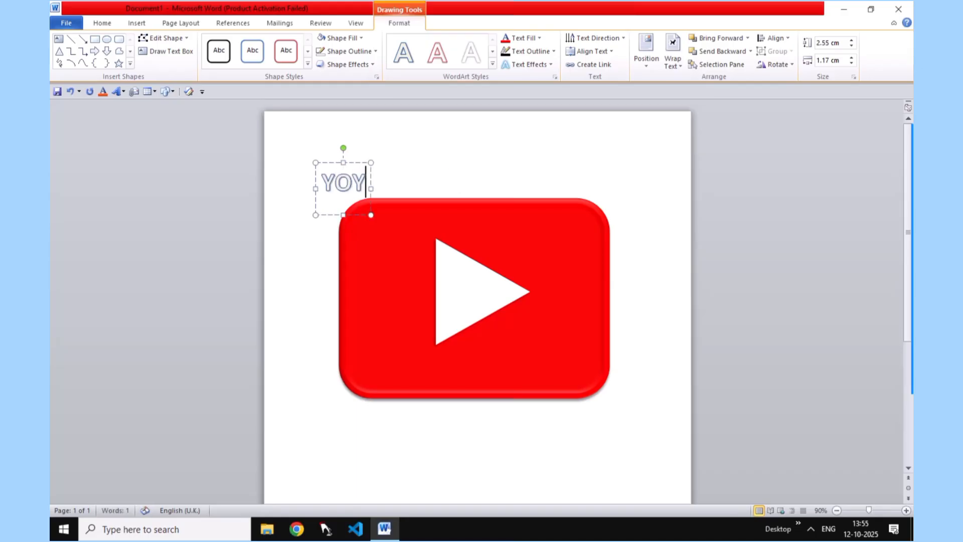
key("BackSpace")
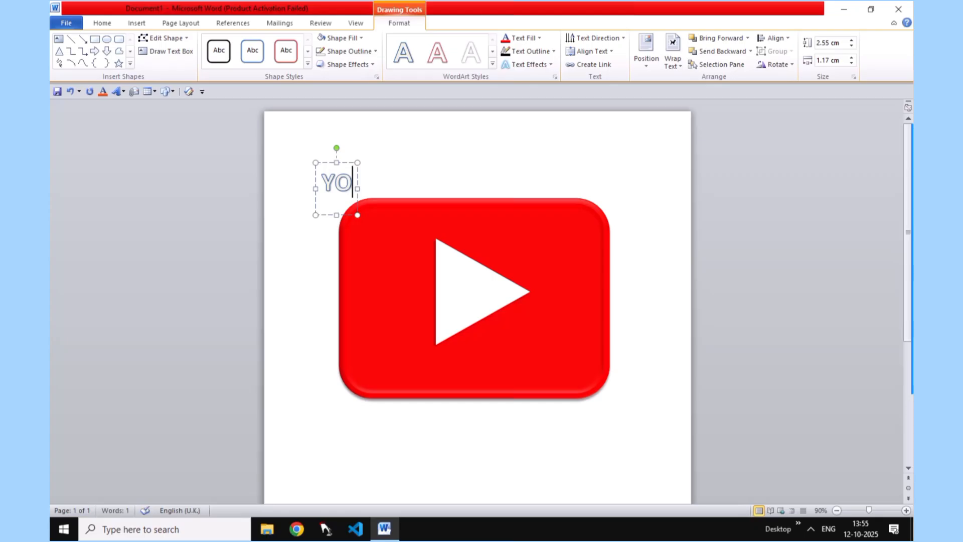
type("U TUBE")
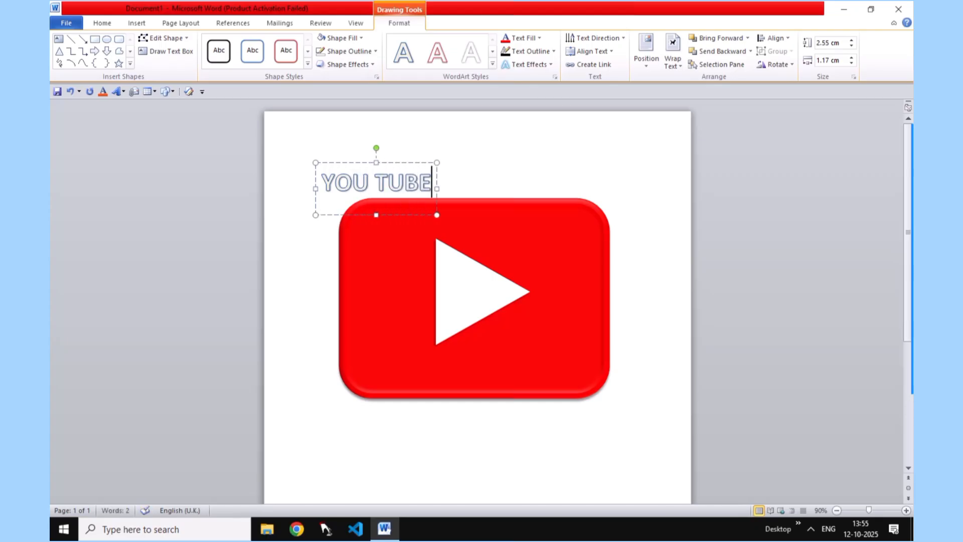
key("shift+Left")
key("shift+Left")
key("shift+Left")
key("shift+Left")
key("shift+Left")
key("shift+Left")
key("shift+Left")
key("shift+Left")
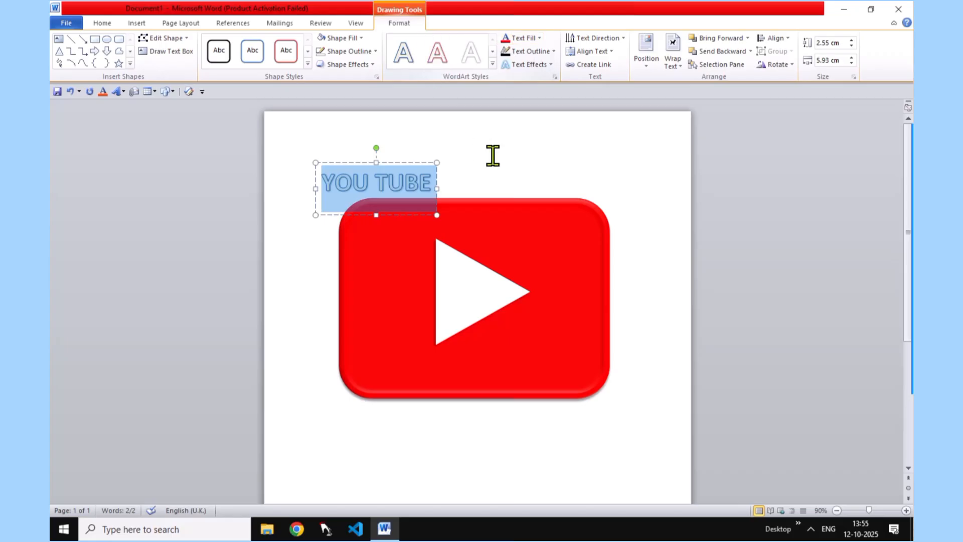
left_click(470, 139)
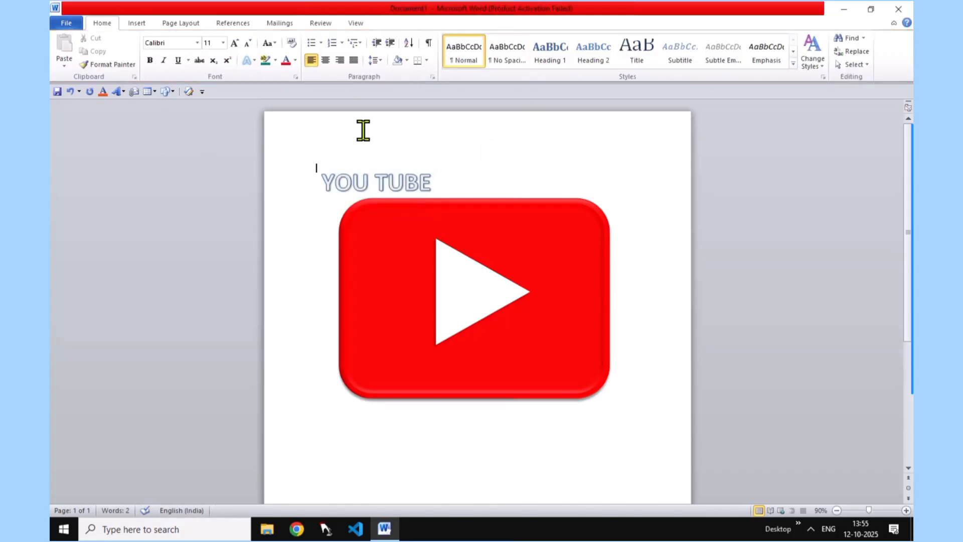
Fill the "YOU TUBE" WordArt text with standard red
left_click(372, 182)
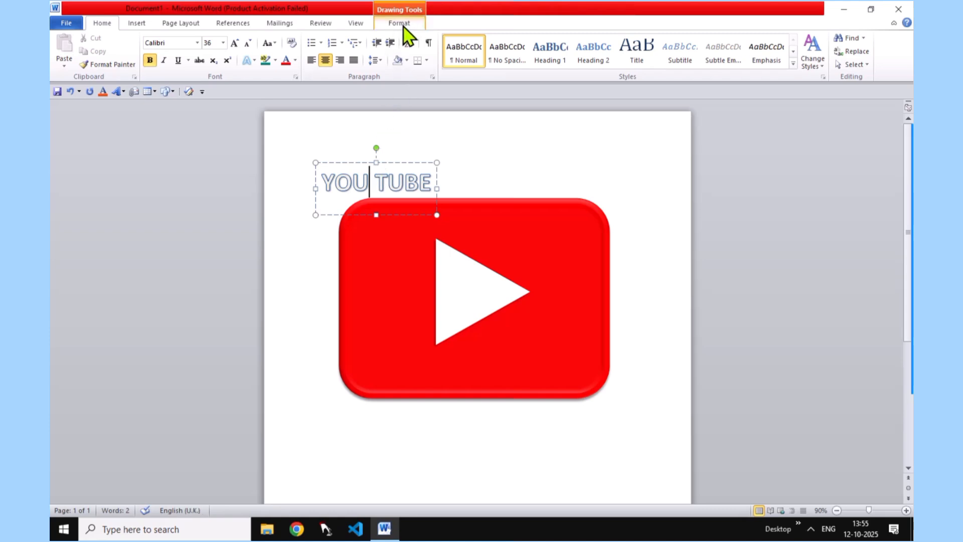
left_click(403, 28)
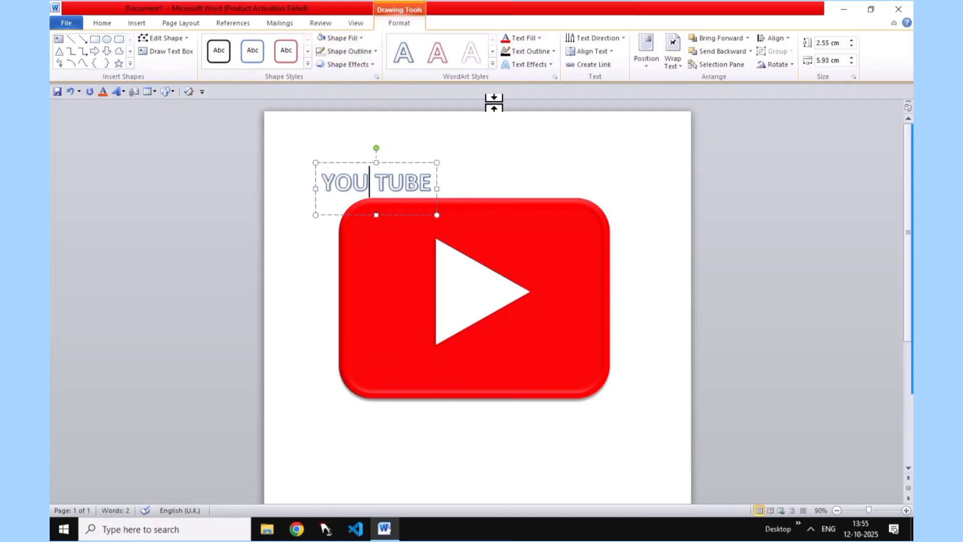
left_click(429, 183)
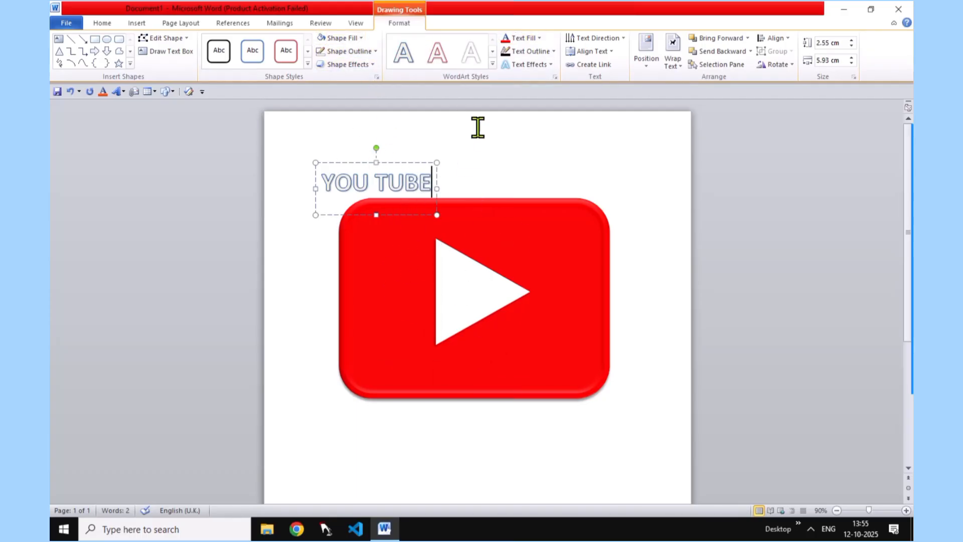
left_click(427, 186)
left_click_drag(427, 186, 336, 190)
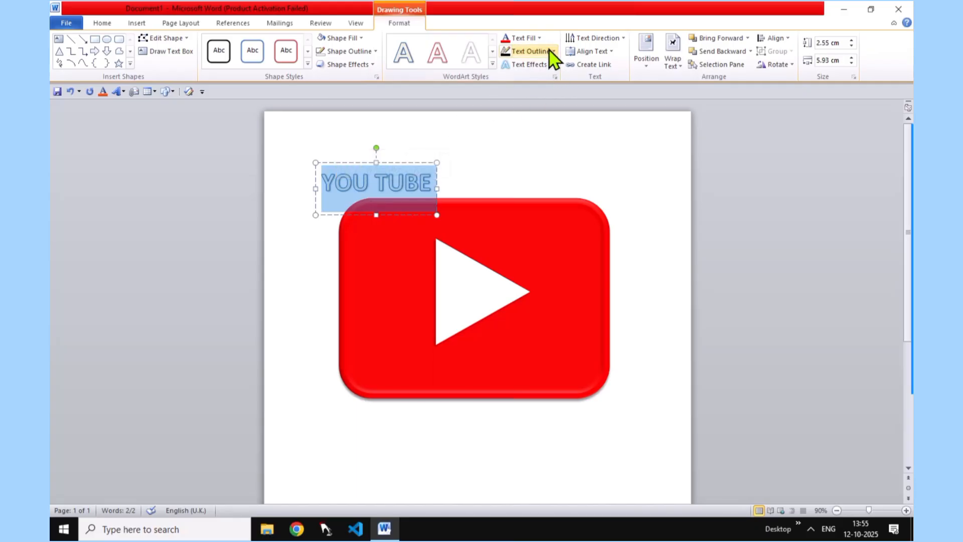
left_click(540, 38)
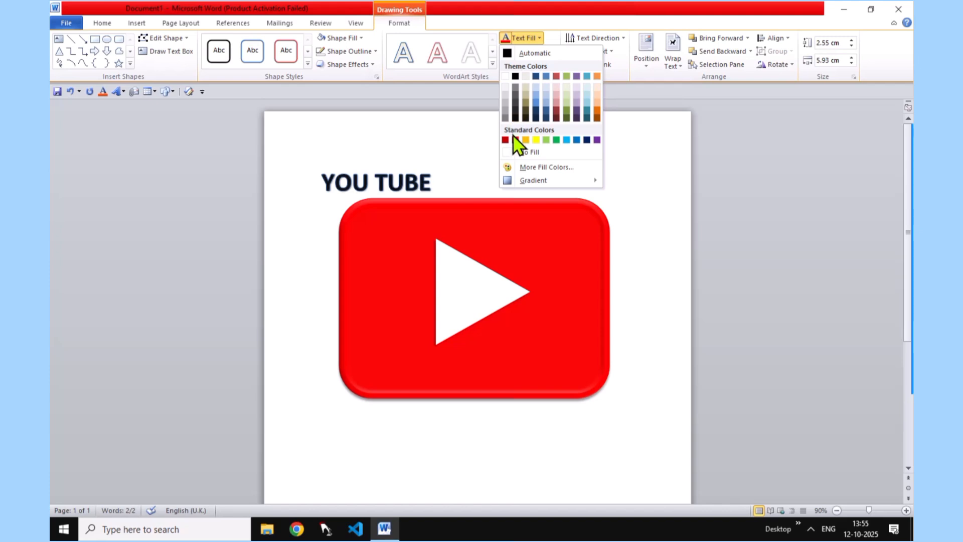
left_click(515, 140)
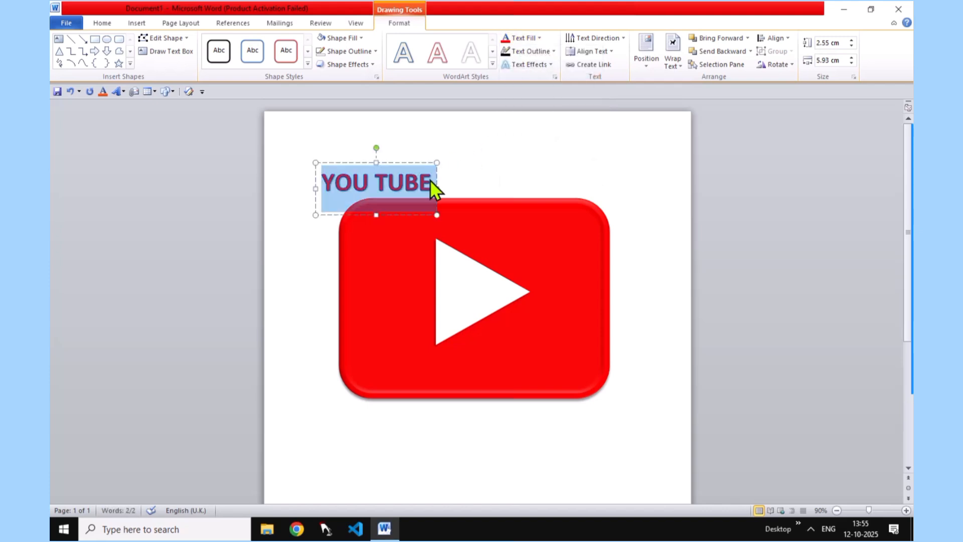
Remove the "YOU TUBE" text's outline and apply the third outer shadow in the first row to it
left_click(538, 52)
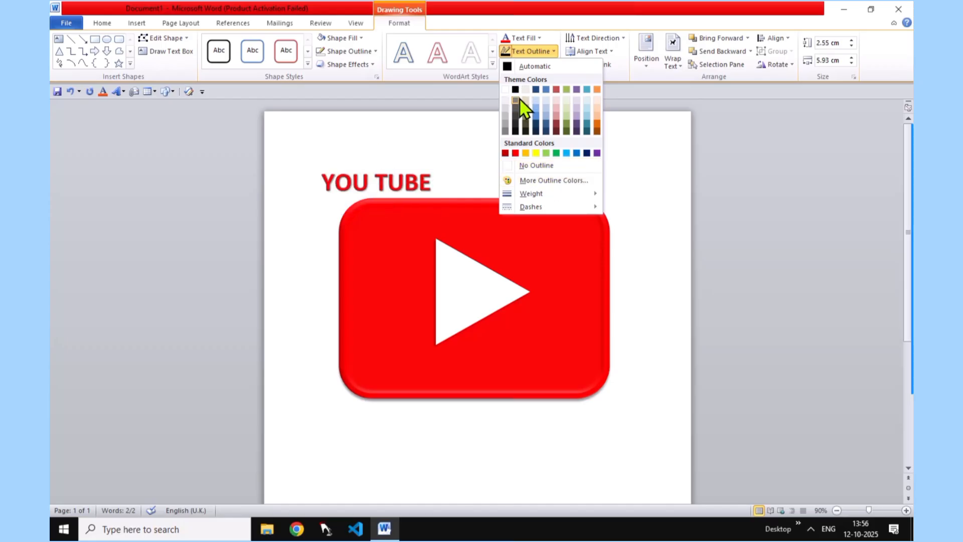
left_click(541, 164)
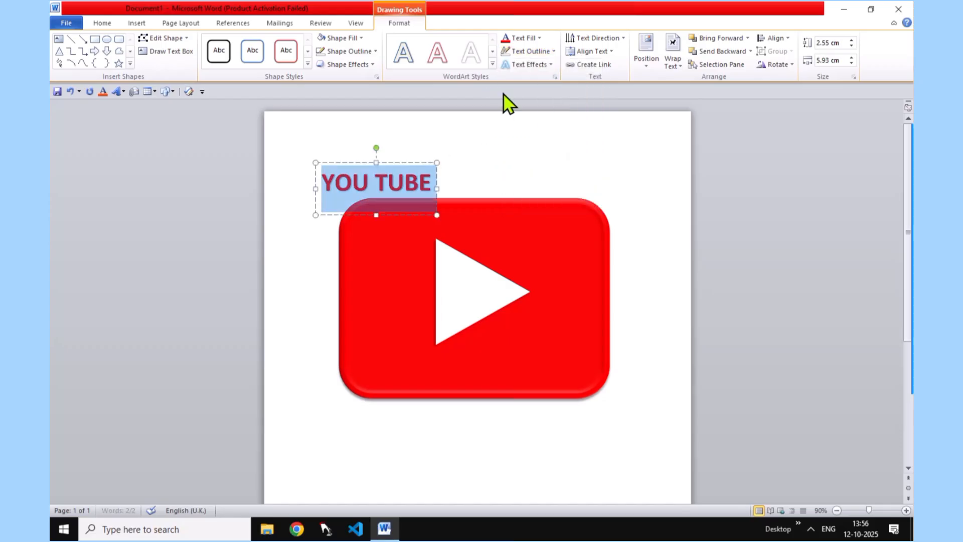
left_click(549, 64)
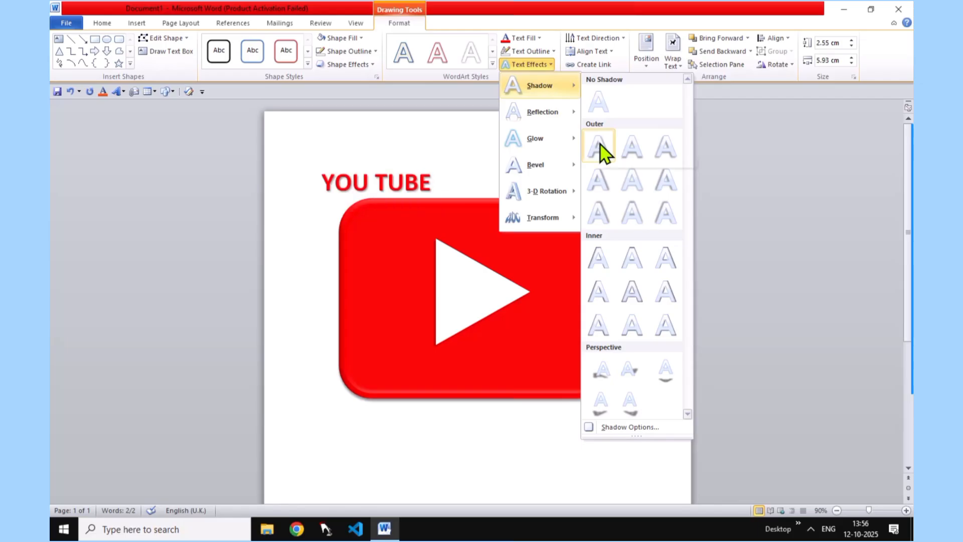
left_click(663, 144)
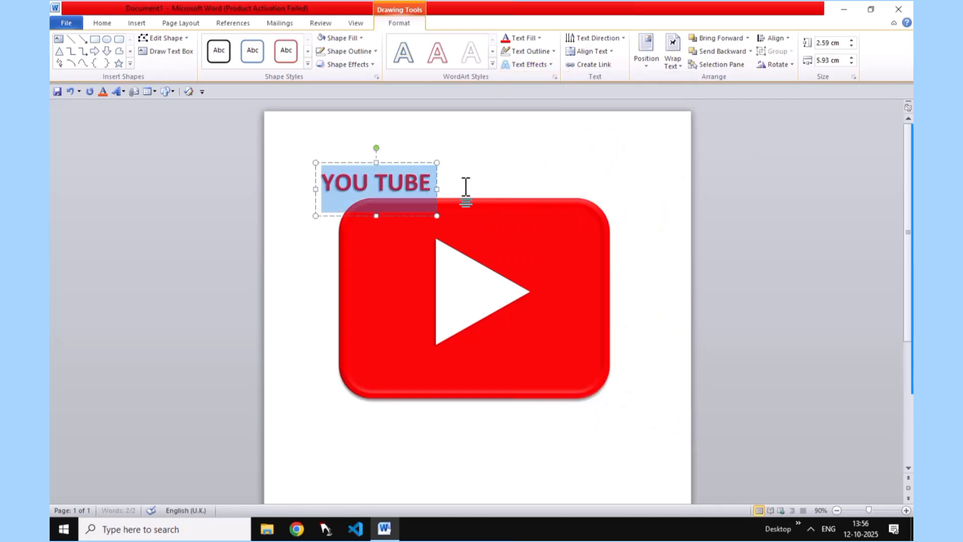
left_click(435, 183)
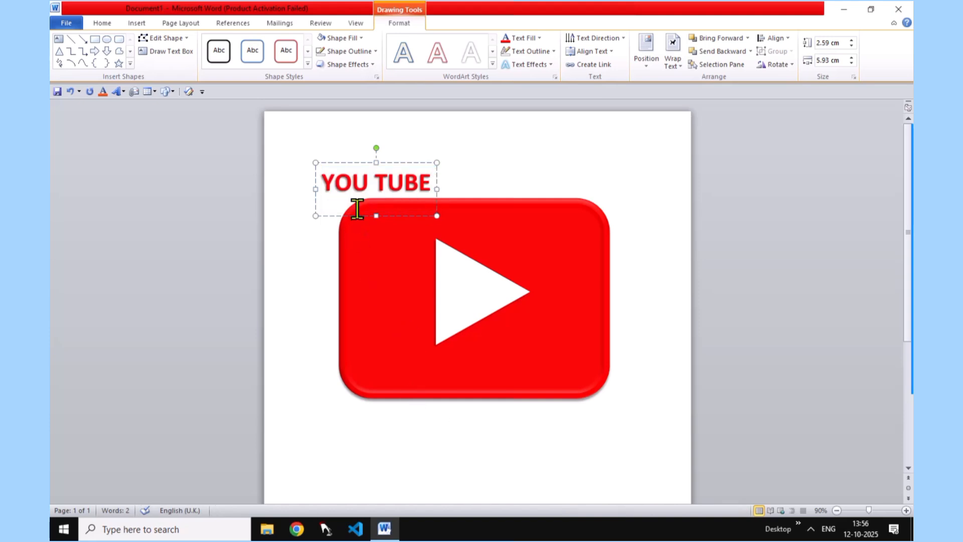
Set the "YOU TUBE" WordArt's text wrapping to In Front of Text and shrink its box height to about 1.57 cm
triple_click(382, 170)
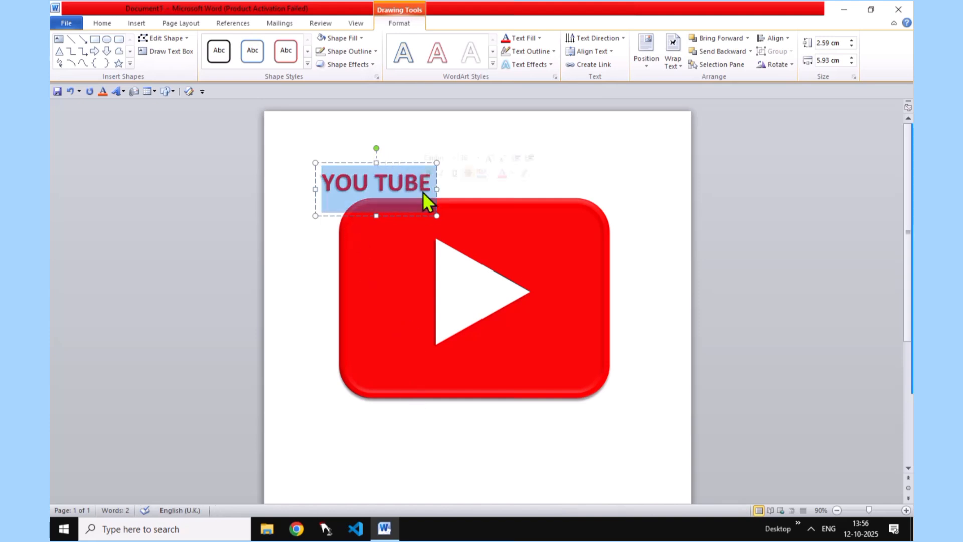
left_click(673, 61)
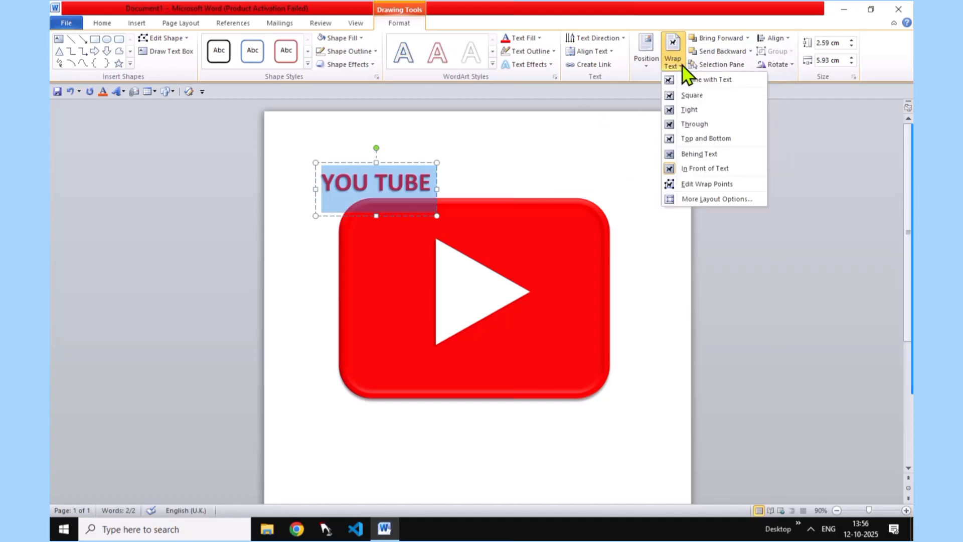
left_click(697, 169)
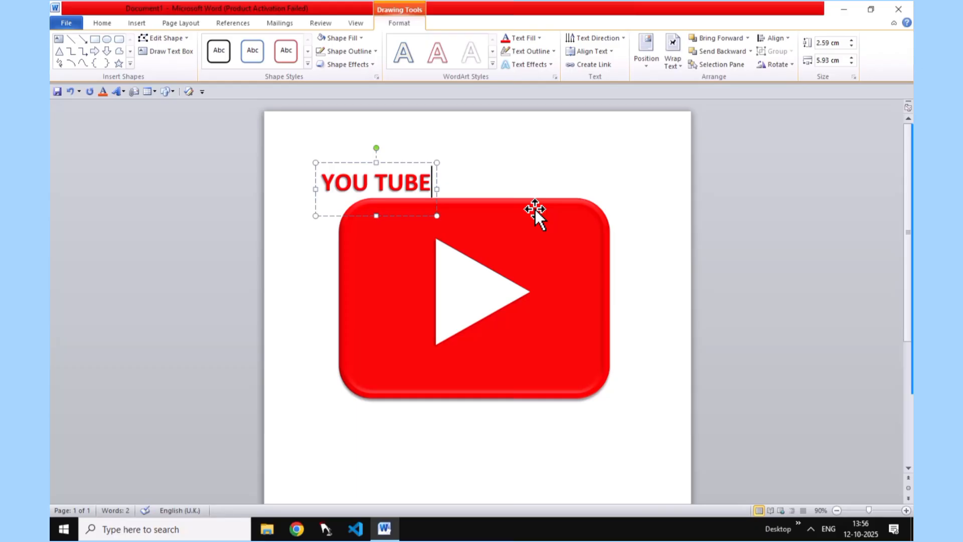
left_click_drag(376, 162, 390, 165)
left_click_drag(377, 216, 396, 195)
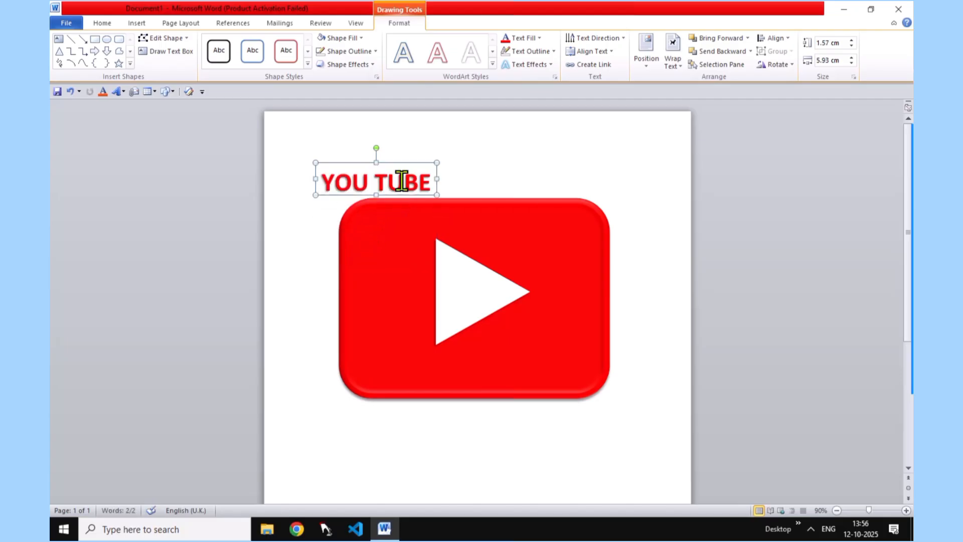
Increase the height of the "YOU TUBE" WordArt box to about 2.13 cm
left_click_drag(437, 164, 437, 166)
left_click_drag(377, 165, 376, 153)
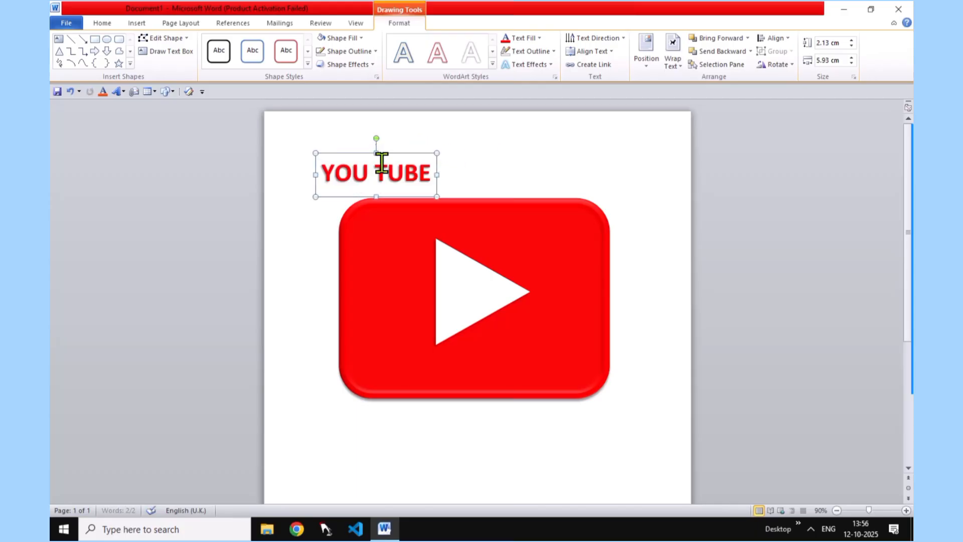
left_click(429, 175)
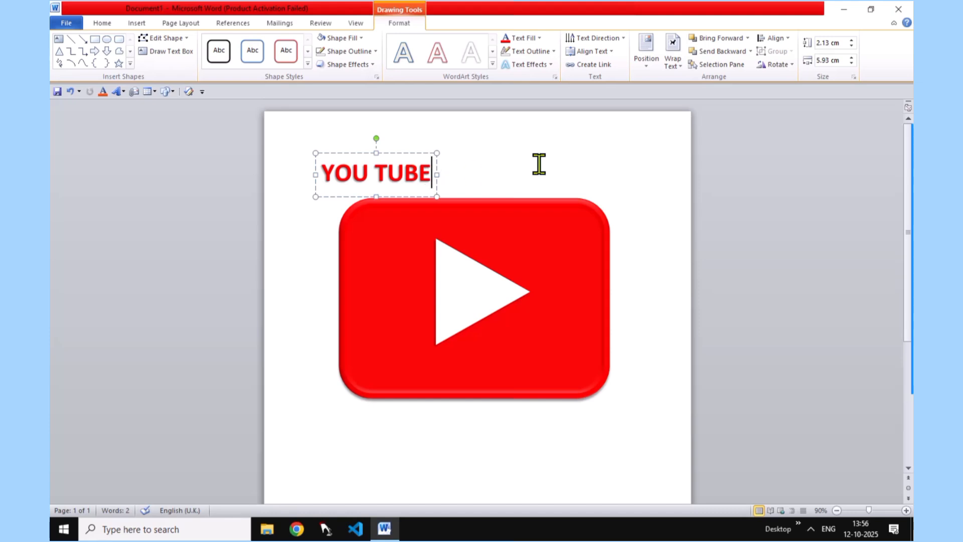
Move the "YOU TUBE" WordArt straight down past the red rounded rectangle to just below its lower edge
mouse_move(437, 153)
left_mouse_down()
mouse_move(452, 138)
mouse_move(437, 162)
mouse_move(437, 154)
left_mouse_up()
key("Down")
key("Down")
key("Down")
key("Down")
key("Down")
key("Down")
key("Down")
key("Down")
key("Down")
key("Down")
key("Down")
key("Down")
key("Down")
key("Down")
key("Down")
key("Down")
key("Down")
key("Down")
key("Down")
key("Down")
key("Down")
key("Down")
key("Down")
key("Down")
key("Down")
key("Down")
key("Down")
key("Down")
key("Down")
key("Down")
key("Down")
key("Down")
key("Down")
key("Down")
key("Down")
key("Down")
key("Down")
key("Down")
key("Down")
key("Down")
key("Down")
key("Down")
key("Down")
key("Down")
key("Down")
key("Down")
key("Down")
key("Down")
key("Down")
key("Down")
key("Down")
key("Down")
key("Down")
key("Down")
key("Down")
key("Down")
key("Down")
key("Down")
key("Down")
key("Down")
key("Down")
key("Down")
key("Down")
key("Down")
key("Down")
key("Down")
key("Down")
key("Down")
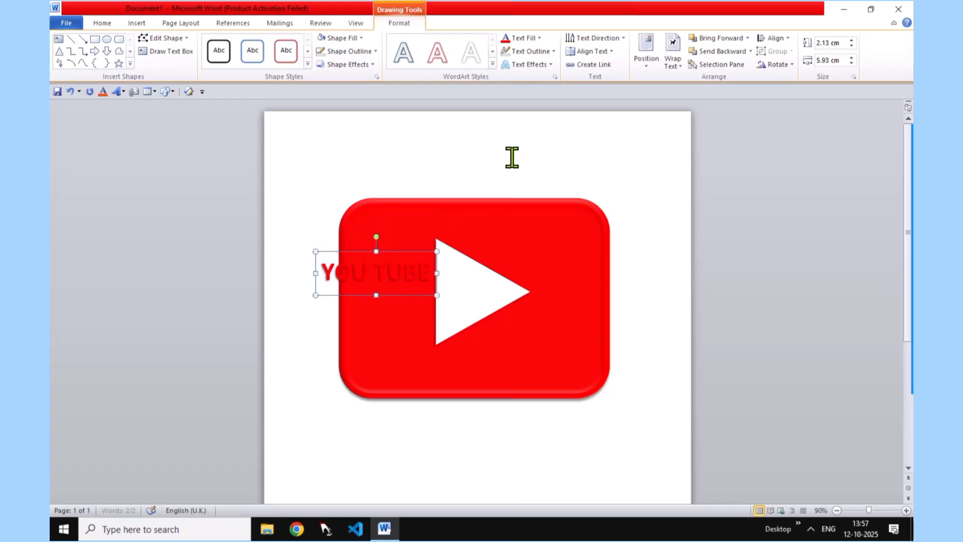
key("Down")
key("Down")
key("Down")
key("Down")
key("Down")
key("Down")
key("Down")
key("Down")
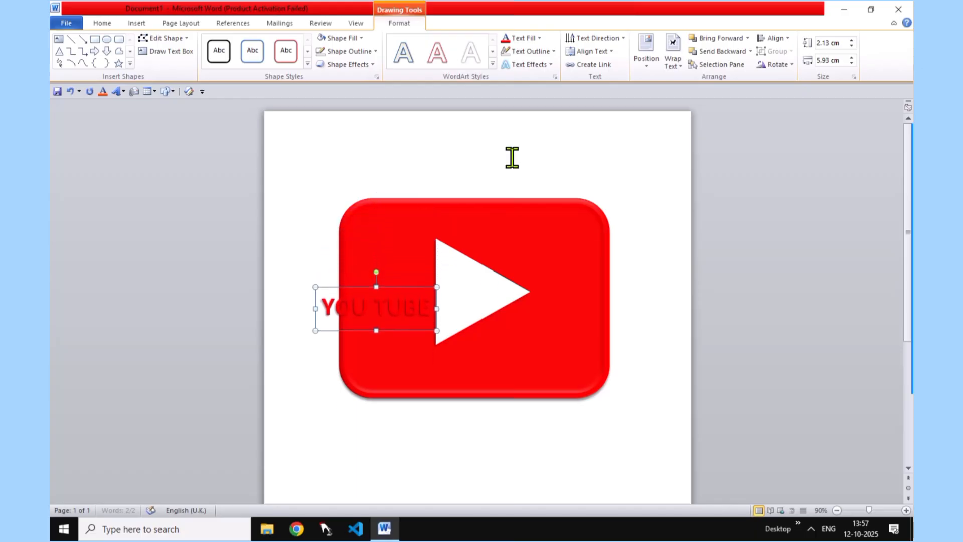
key("Down")
key("Down")
key("Down")
key("Down")
key("Down")
key("Down")
key("Down")
key("Down")
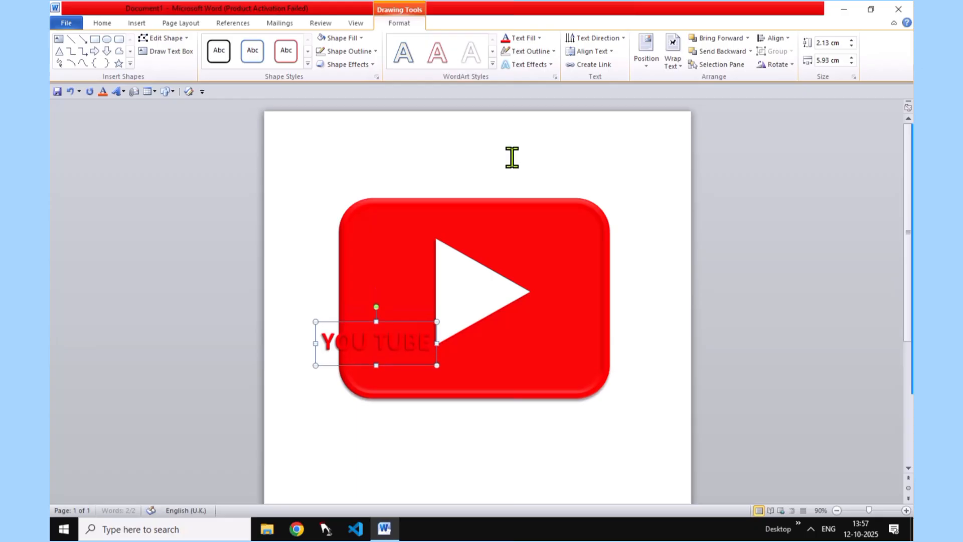
key("Down")
key("Down")
key("Down")
key("Down")
key("Down")
key("Down")
key("Down")
key("Down")
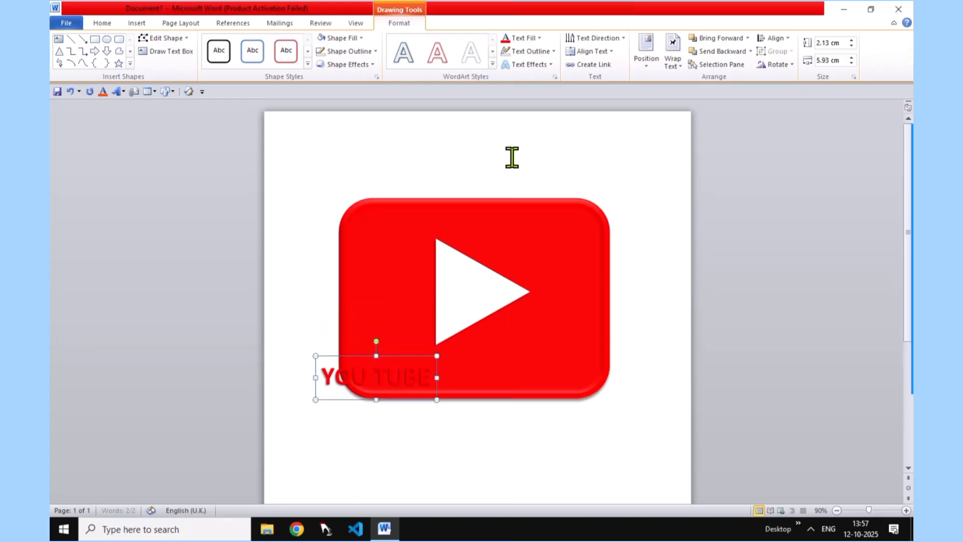
key("Down")
key("Down")
key("Down")
key("Down")
key("Down")
key("Down")
key("Down")
key("Down")
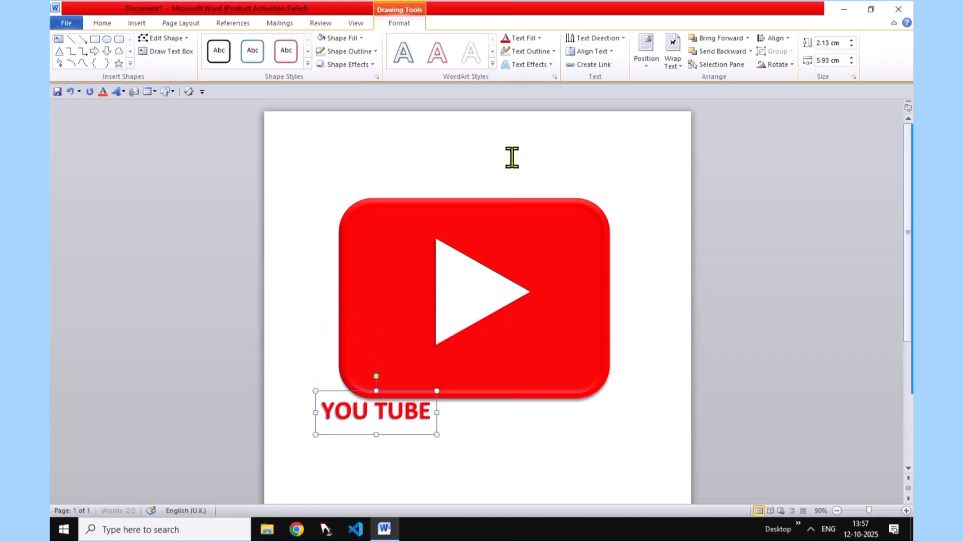
Shift the "YOU TUBE" WordArt rightward until it sits roughly under the middle of the play-button shape
key("Right")
key("Right")
key("Right")
key("Right")
key("Right")
key("Right")
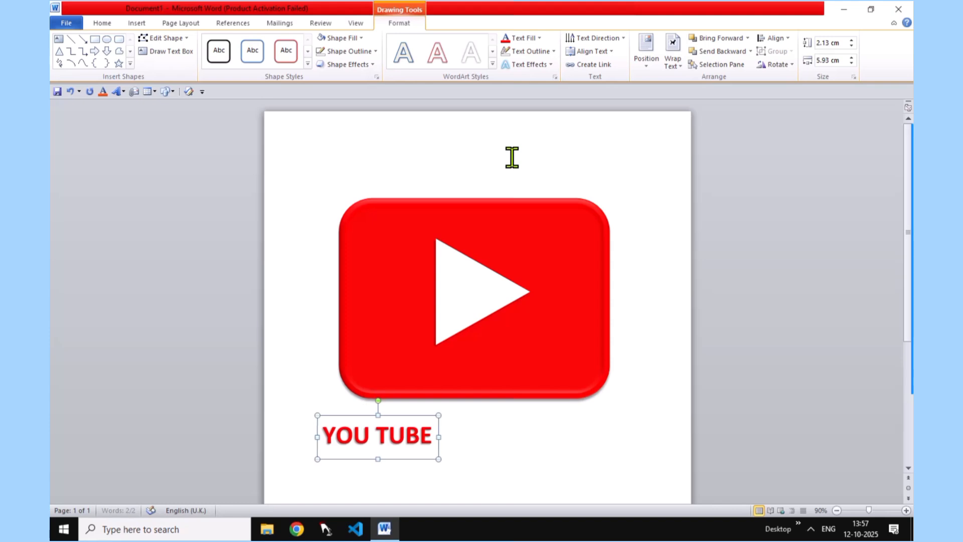
key("Right")
key("Right")
key("Right")
key("Right")
key("Right")
key("Right")
key("Right")
key("Right")
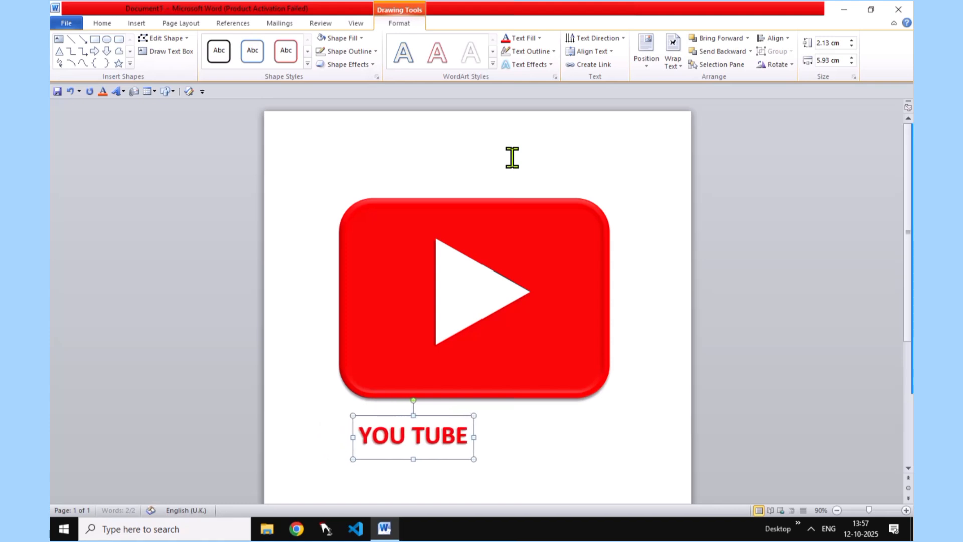
key("Right")
key("Right")
key("Right")
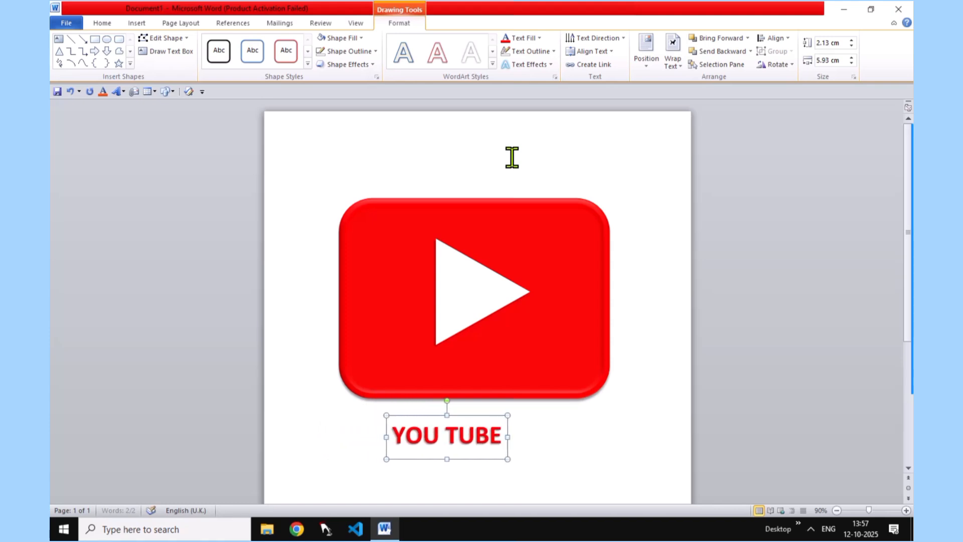
Enlarge the "YOU TUBE" text to font size 72 and adjust its box height to fit the full letters
left_click(486, 418)
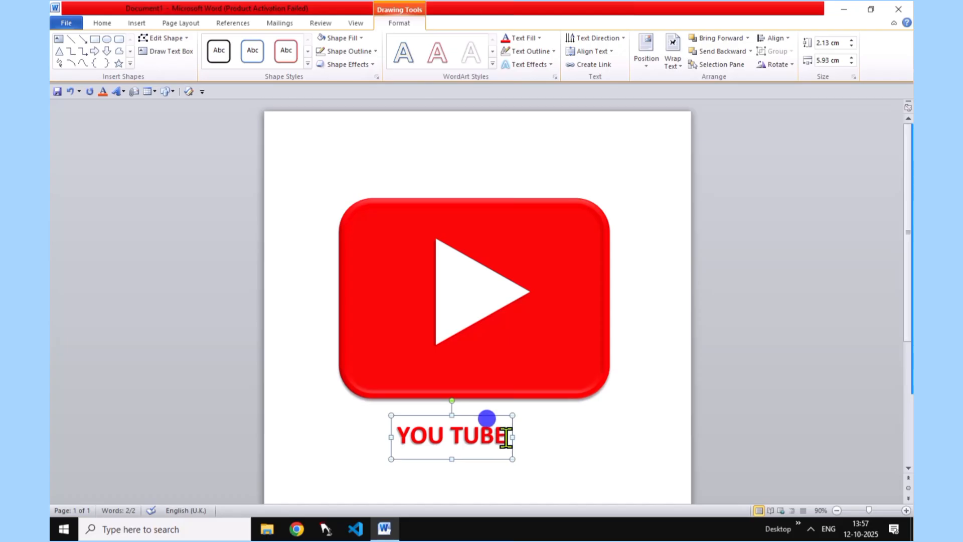
left_click_drag(505, 436, 402, 444)
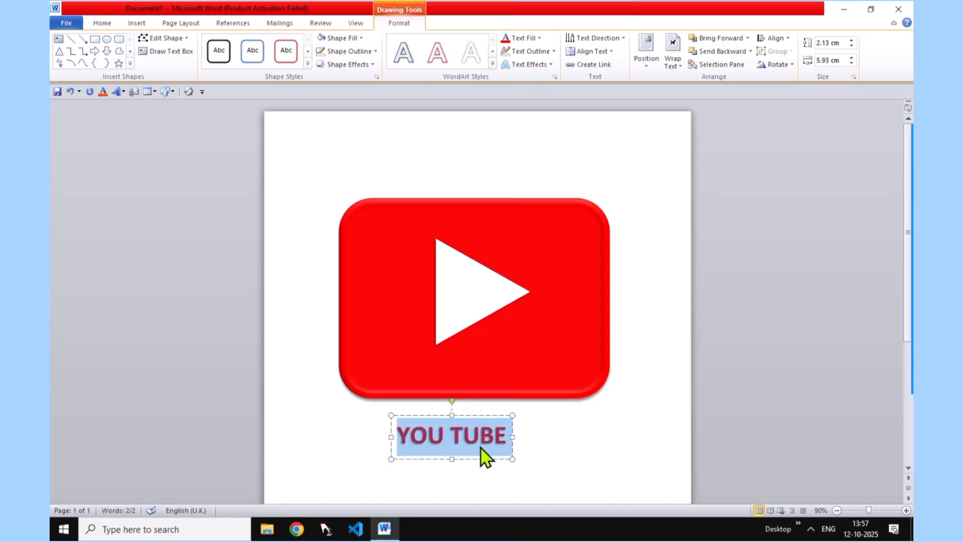
left_click(102, 23)
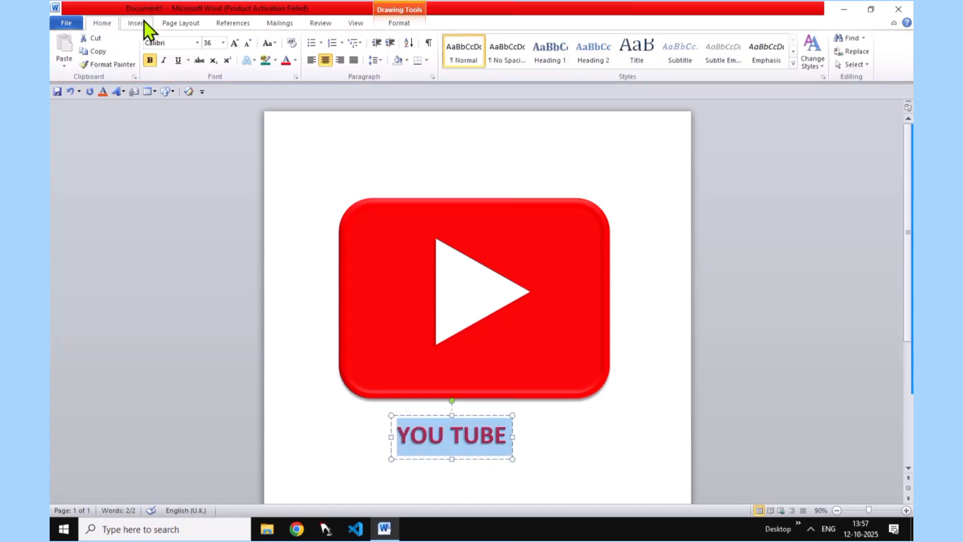
left_click(234, 44)
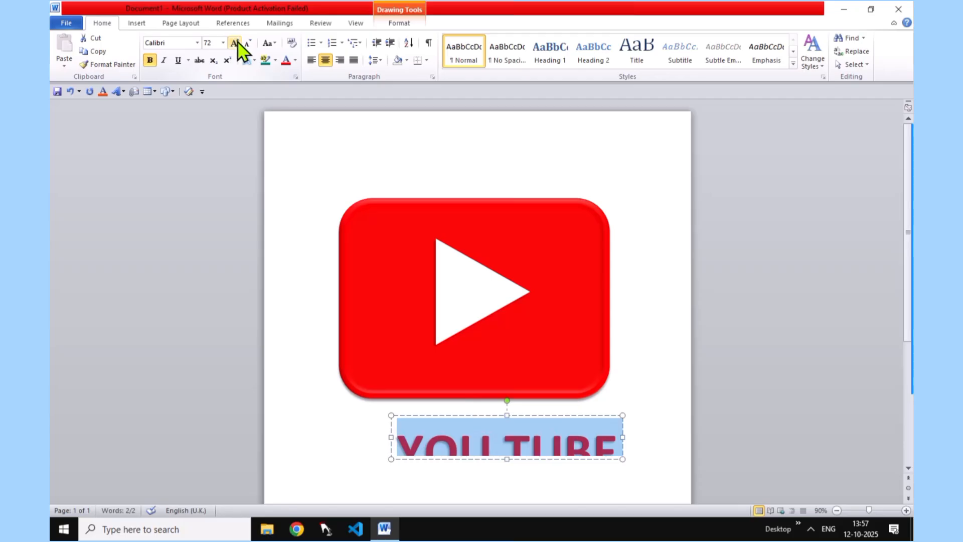
key("ctrl+z")
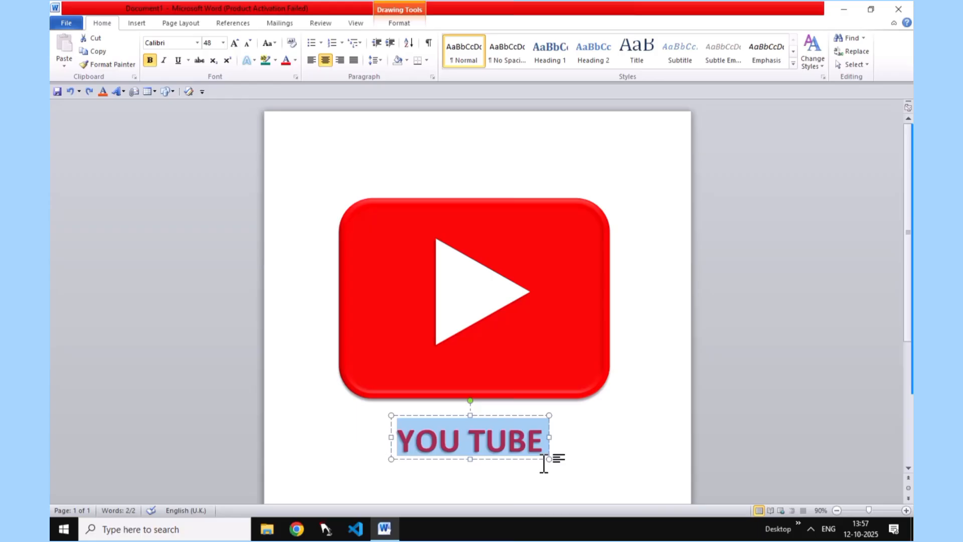
key("ctrl+y")
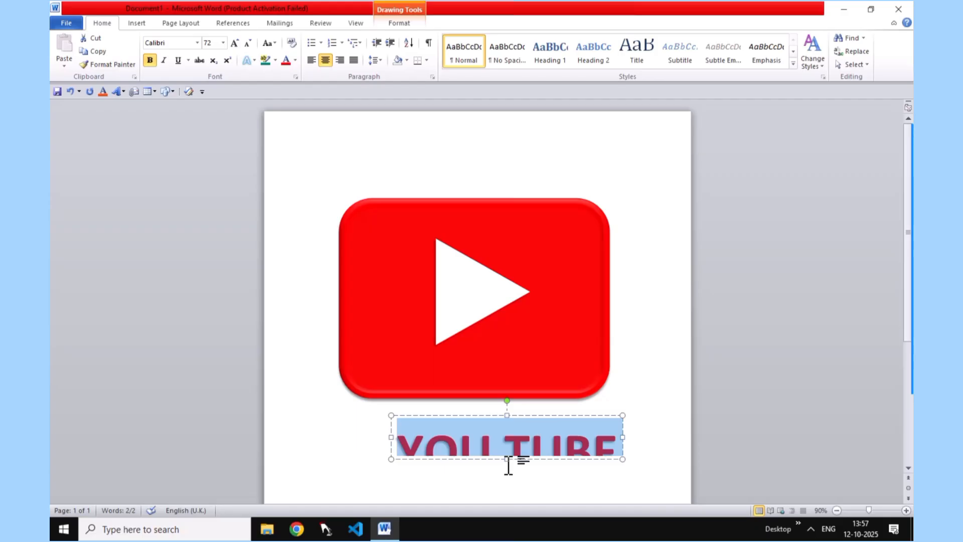
left_click_drag(507, 458, 511, 482)
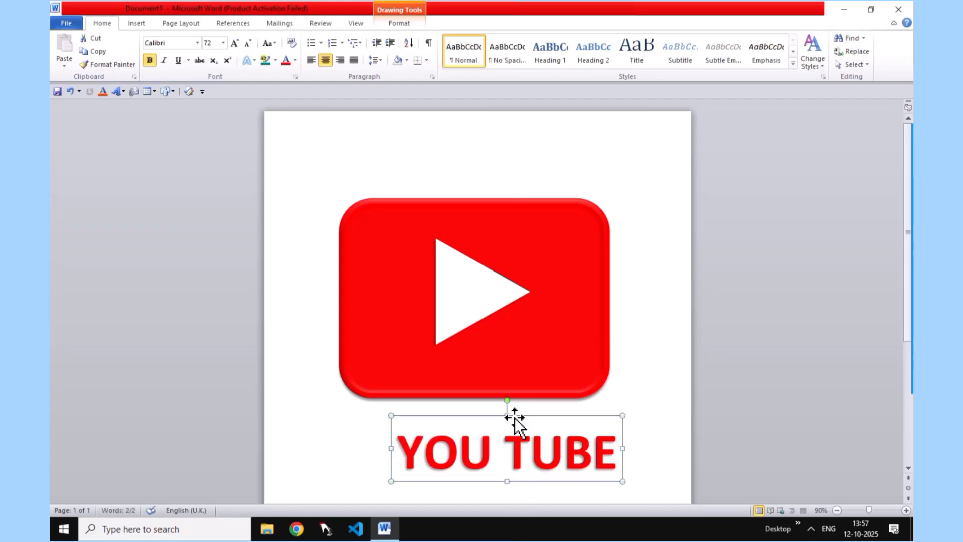
left_click_drag(507, 415, 507, 423)
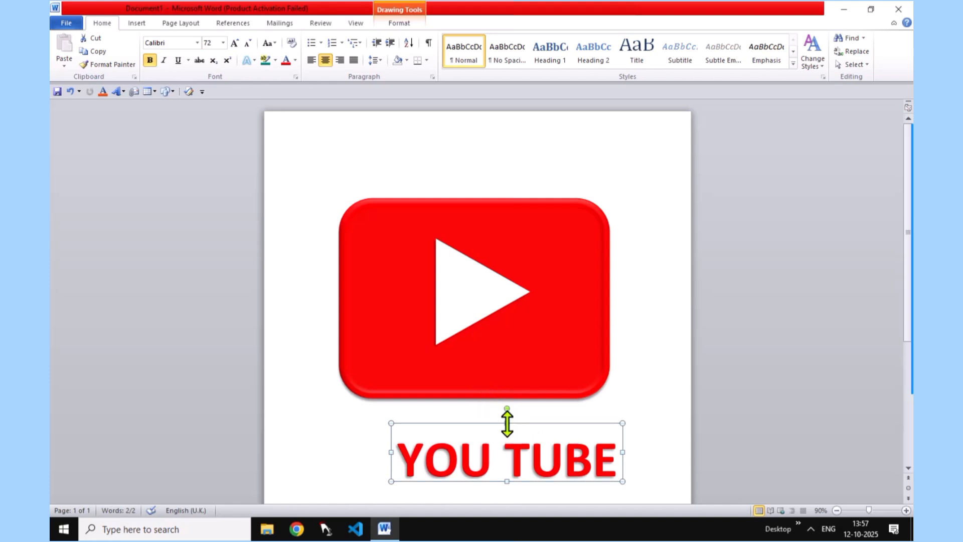
Move the "YOU TUBE" WordArt left and up to centre it directly beneath the red play-button shape, and deselect it
key("Left")
key("Left")
key("Left")
key("Left")
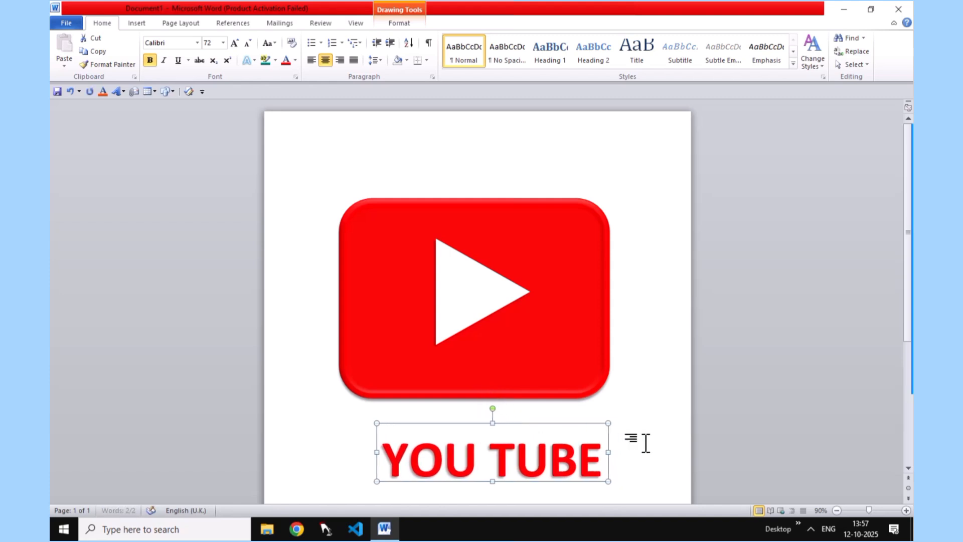
key("Up")
key("Up")
key("Up")
key("Left")
key("Up")
key("Up")
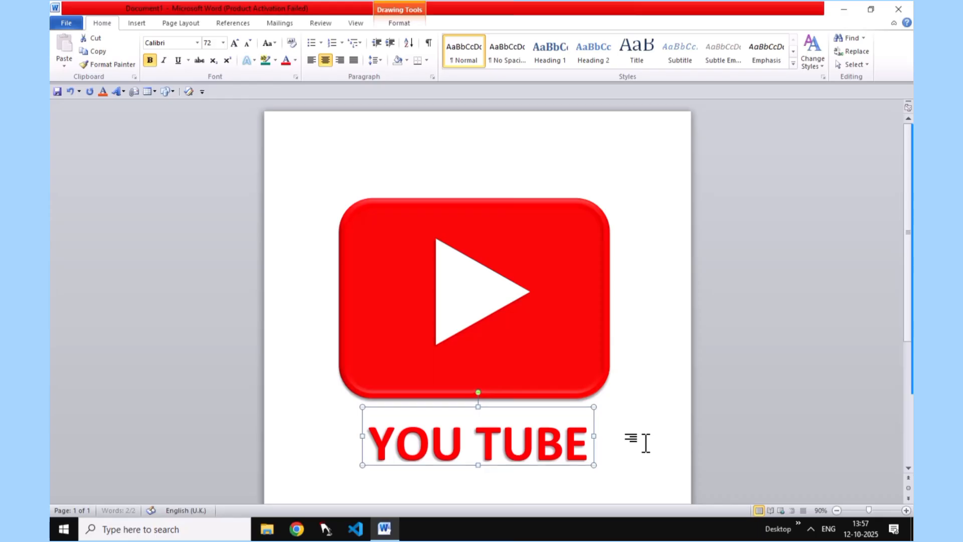
key("Left")
key("Left")
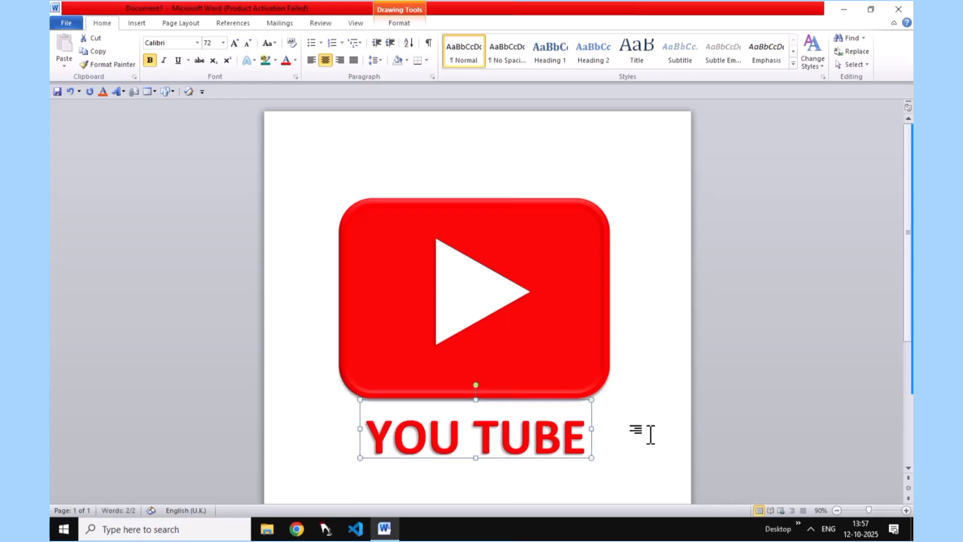
left_click(650, 364)
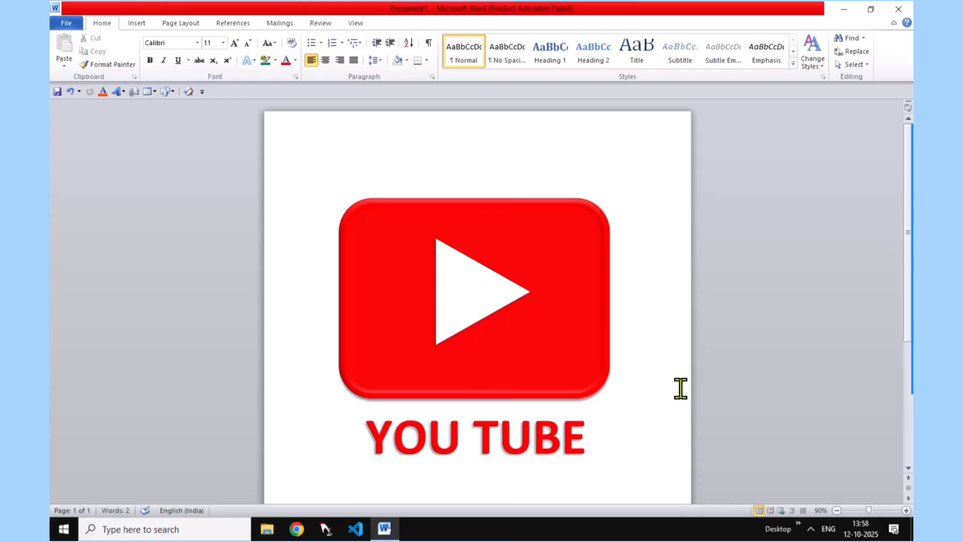